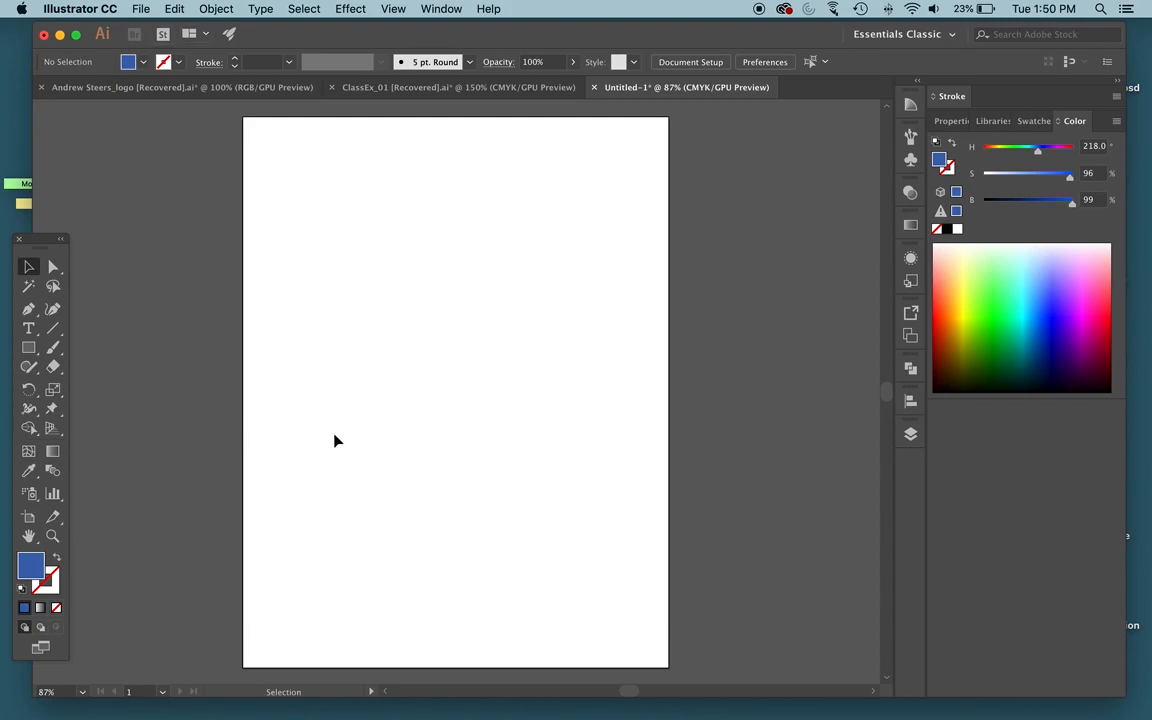
Step: Draw a blue rectangle in the artboard's upper left area and a blue ellipse to its right
key("m")
left_click_drag(288, 175, 395, 311)
left_click_drag(29, 350, 95, 388)
left_click_drag(465, 191, 555, 311)
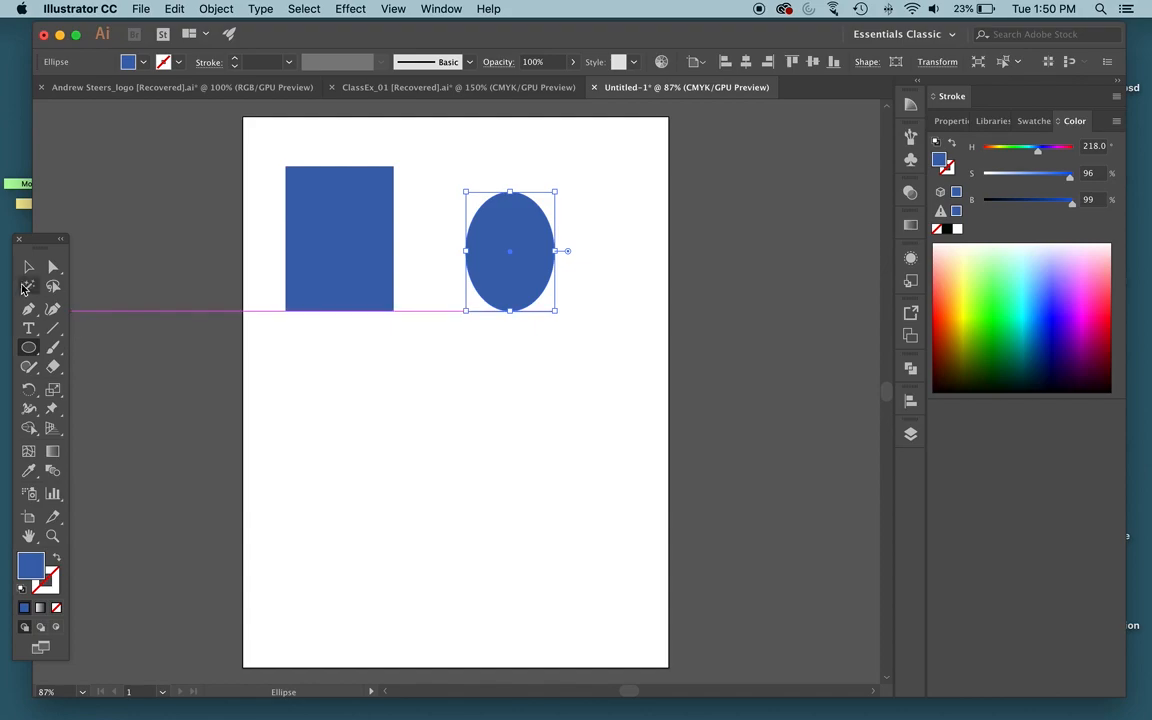
Step: Change the ellipse's fill colour to bright yellow-green
double_click(31, 566)
left_click(558, 368)
left_click(715, 218)
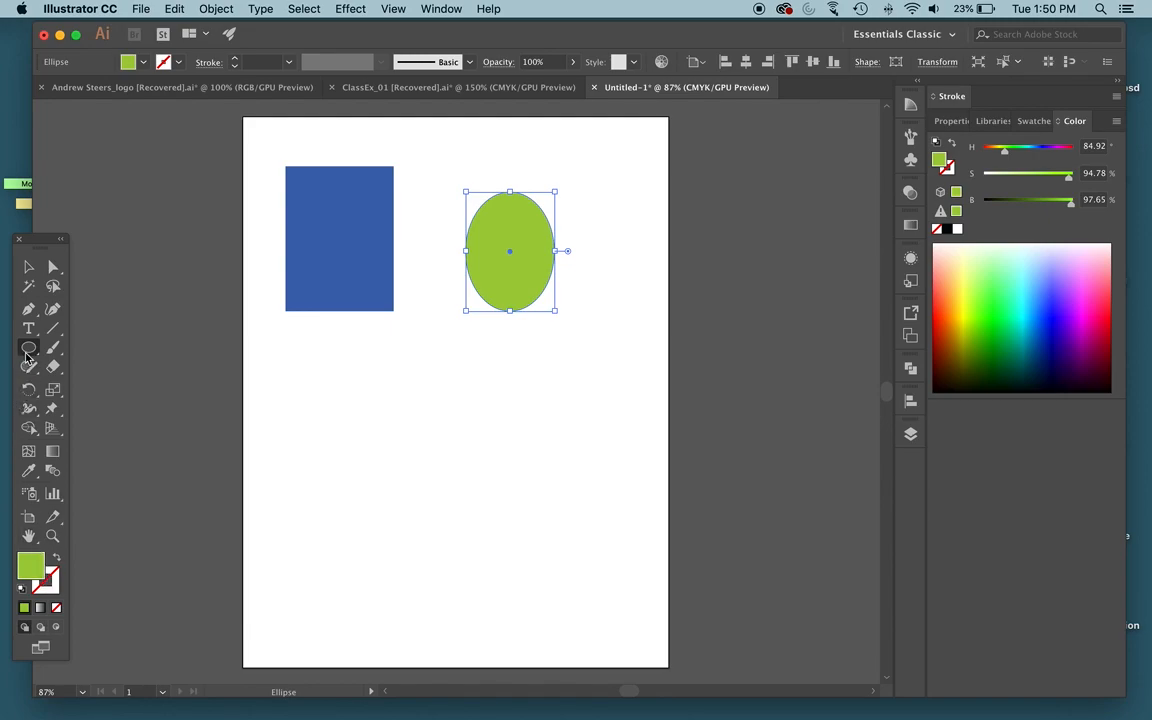
Step: Show the Layers panel as a shortened floating panel beside the artboard
key("p")
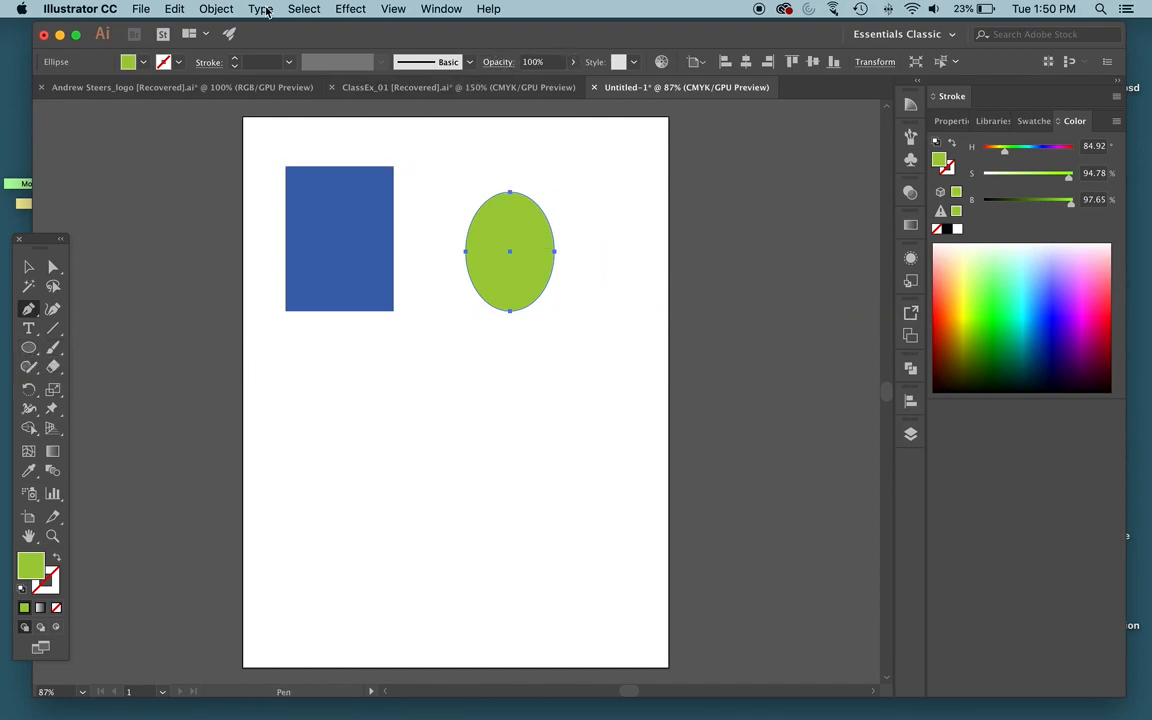
left_click(435, 8)
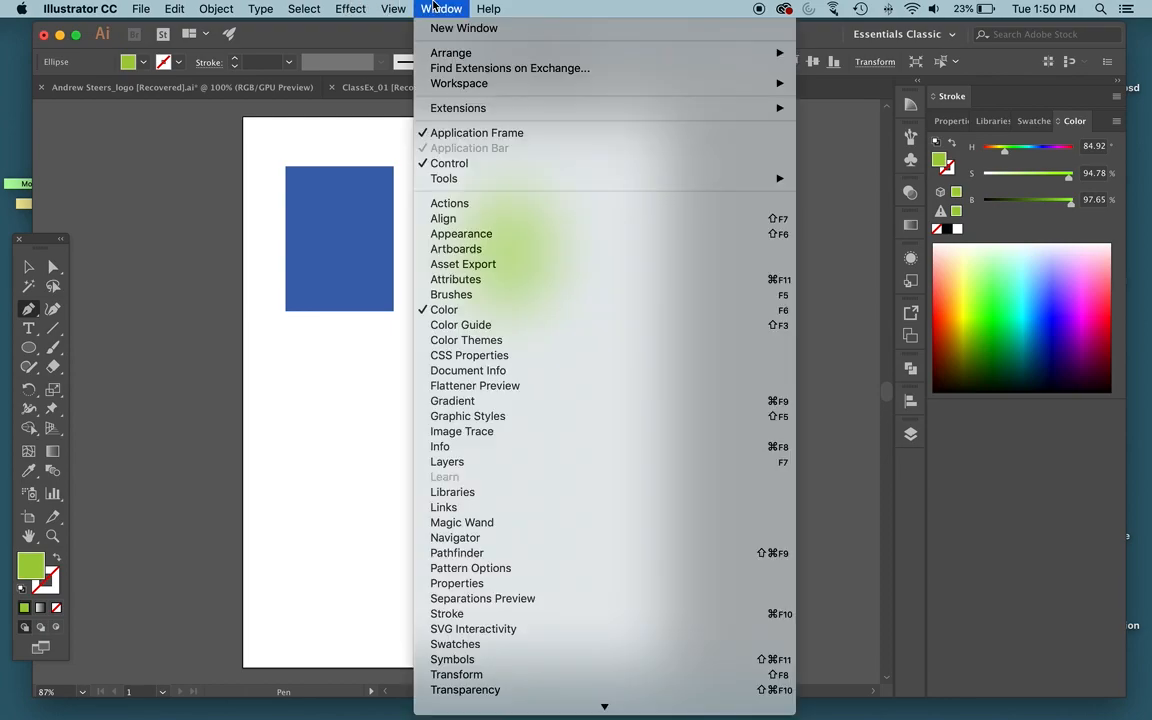
left_click(510, 462)
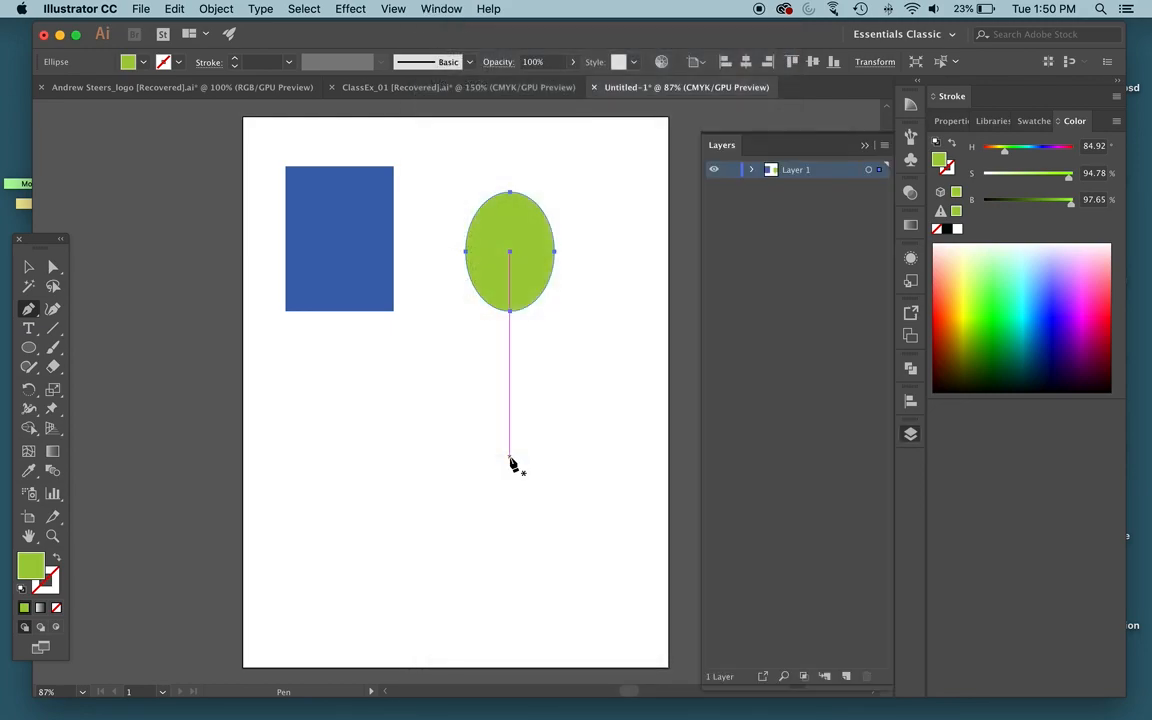
left_click(910, 436)
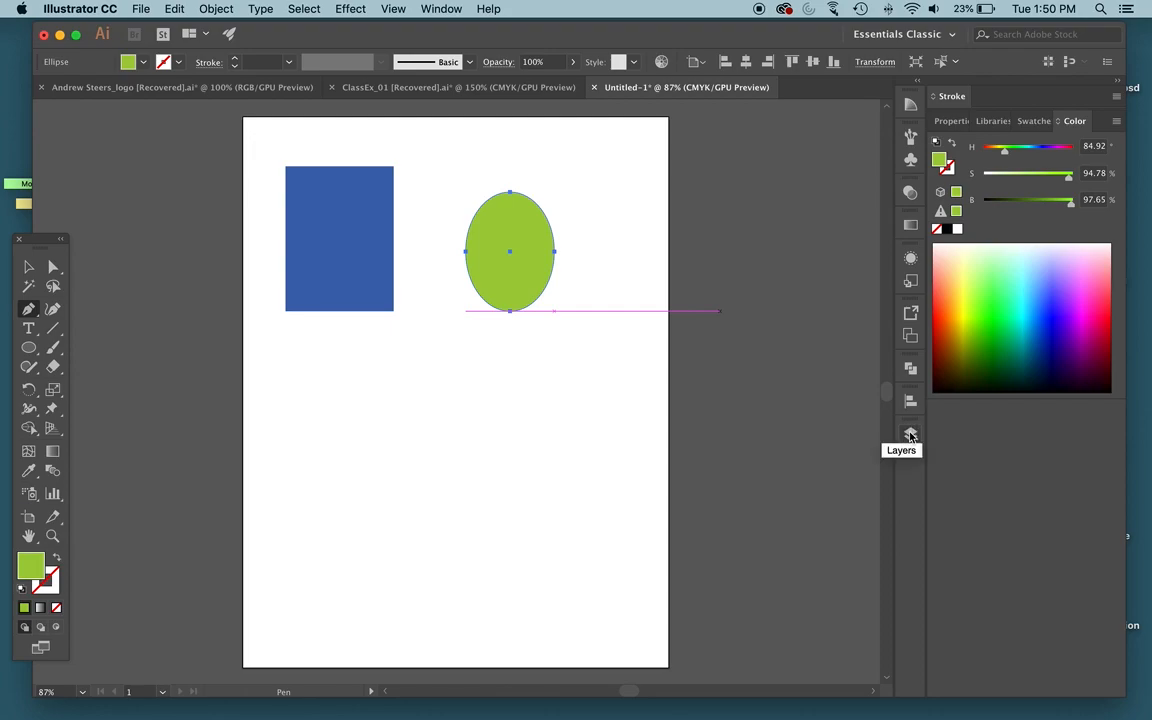
left_click(910, 438)
left_click_drag(790, 145, 694, 139)
left_click_drag(705, 683, 705, 545)
left_click_drag(672, 127, 737, 130)
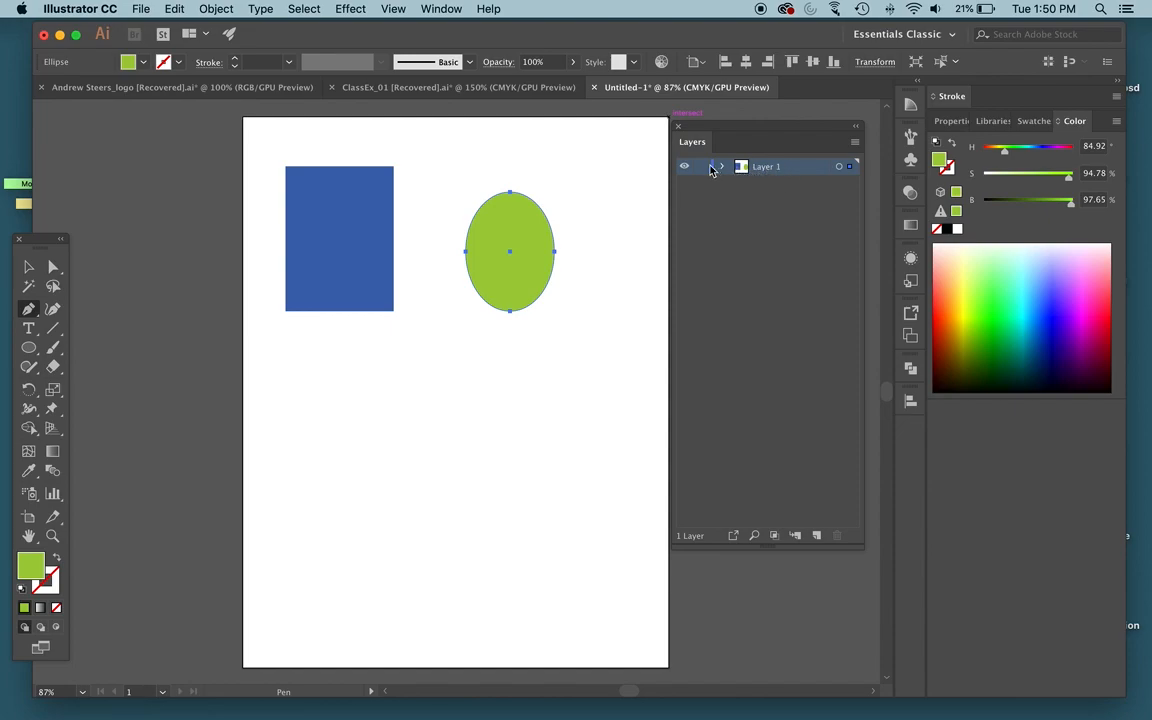
Step: Toggle the visibility of Layer 1 off and on, ending with the layer shown
left_click(685, 167)
left_click(685, 167)
left_click(685, 167)
left_click(685, 167)
left_click(685, 167)
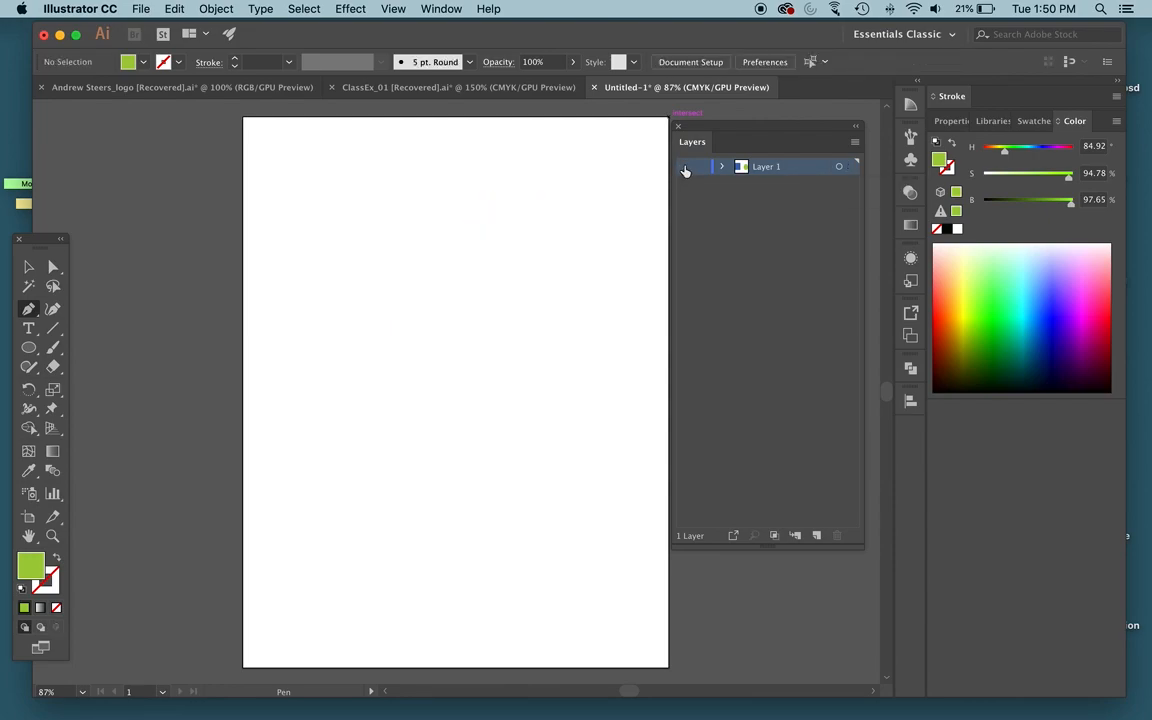
left_click(685, 167)
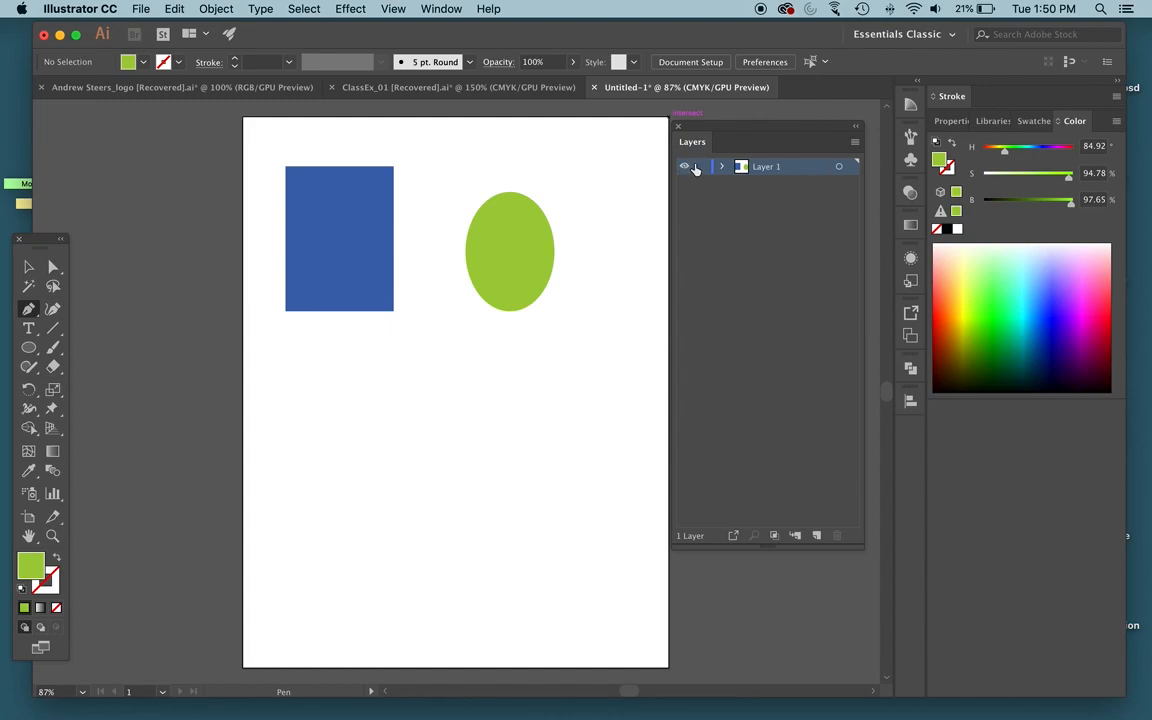
Step: Lock and unlock Layer 1, and move the blue rectangle slightly to the right
left_click(703, 167)
left_click(28, 267)
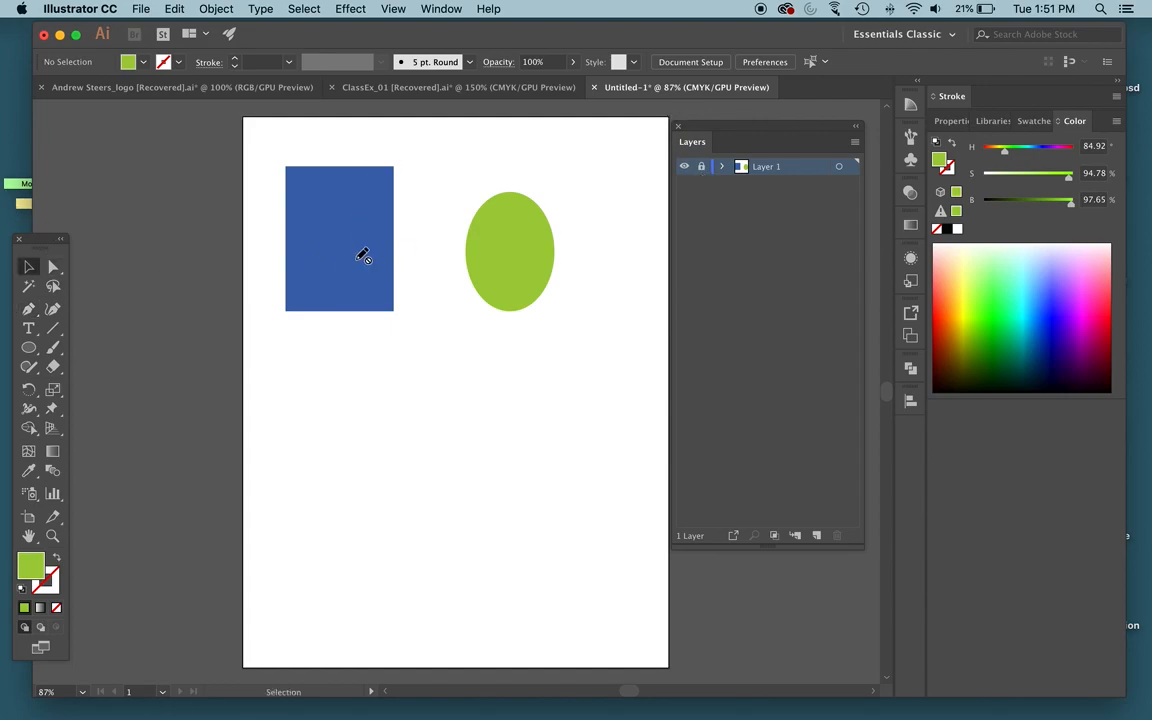
left_click(701, 167)
left_click_drag(330, 256, 358, 258)
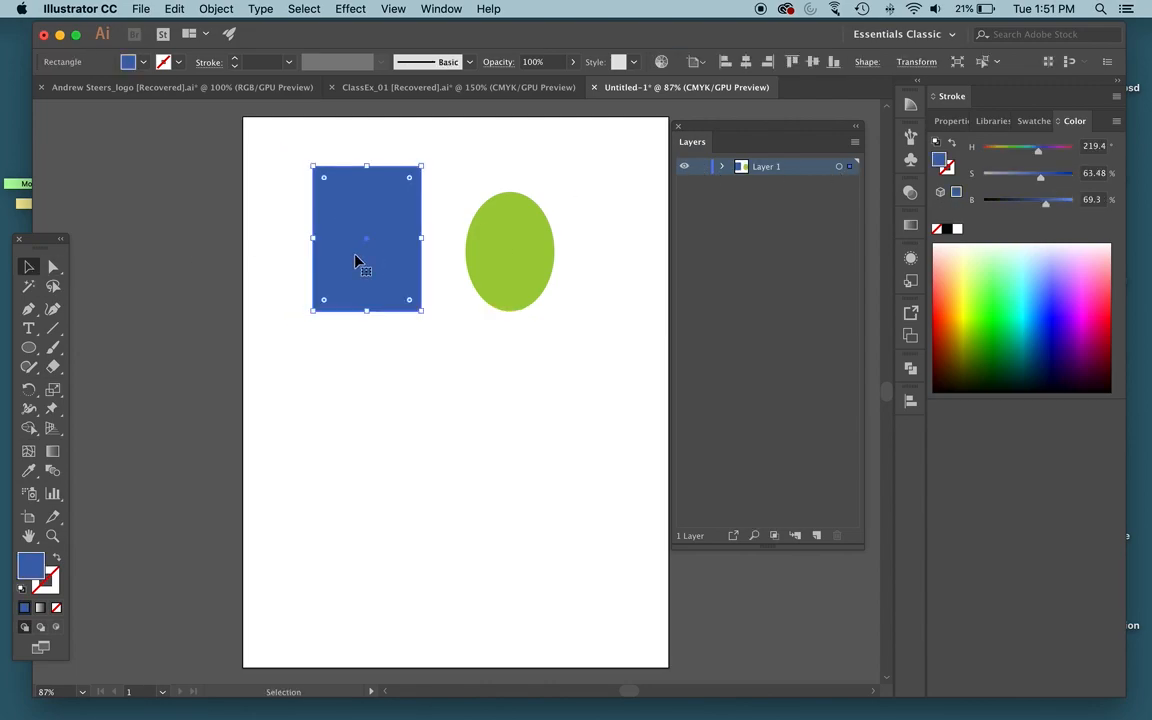
Step: Lock Layer 1 again, unlock it, and move the green ellipse slightly up and to the right
left_click(701, 167)
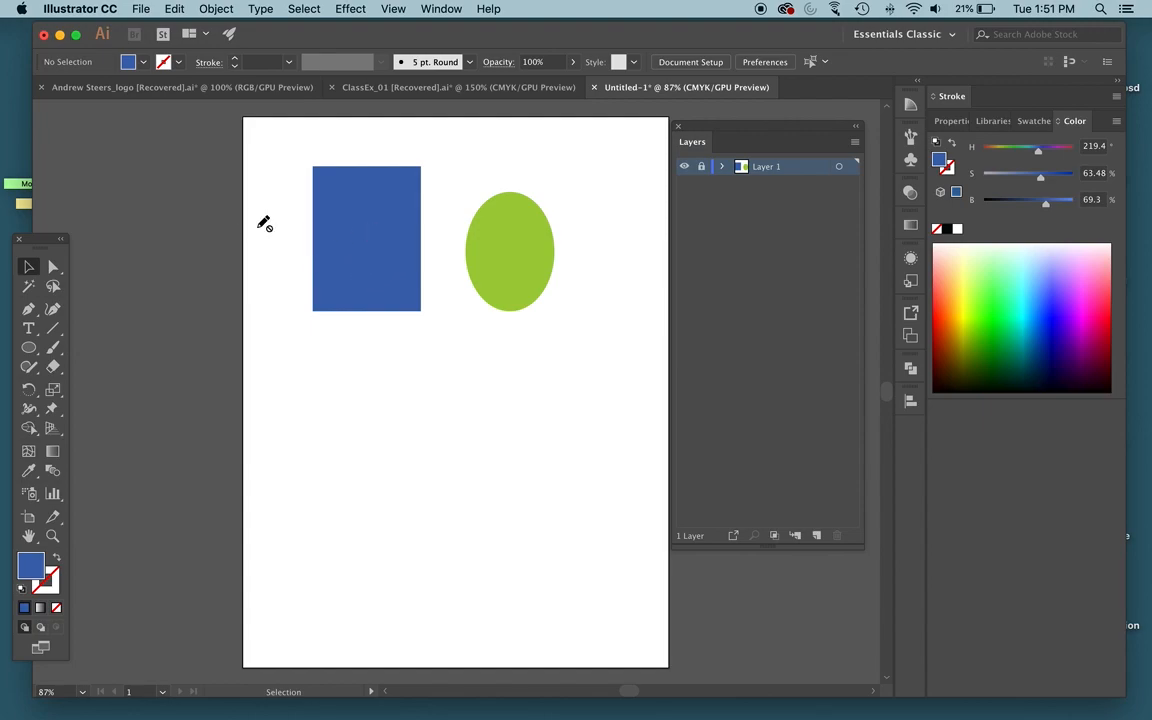
left_click(701, 167)
mouse_move(543, 247)
left_mouse_down()
mouse_move(571, 237)
mouse_move(519, 198)
mouse_move(499, 257)
mouse_move(537, 260)
mouse_move(548, 241)
left_mouse_up()
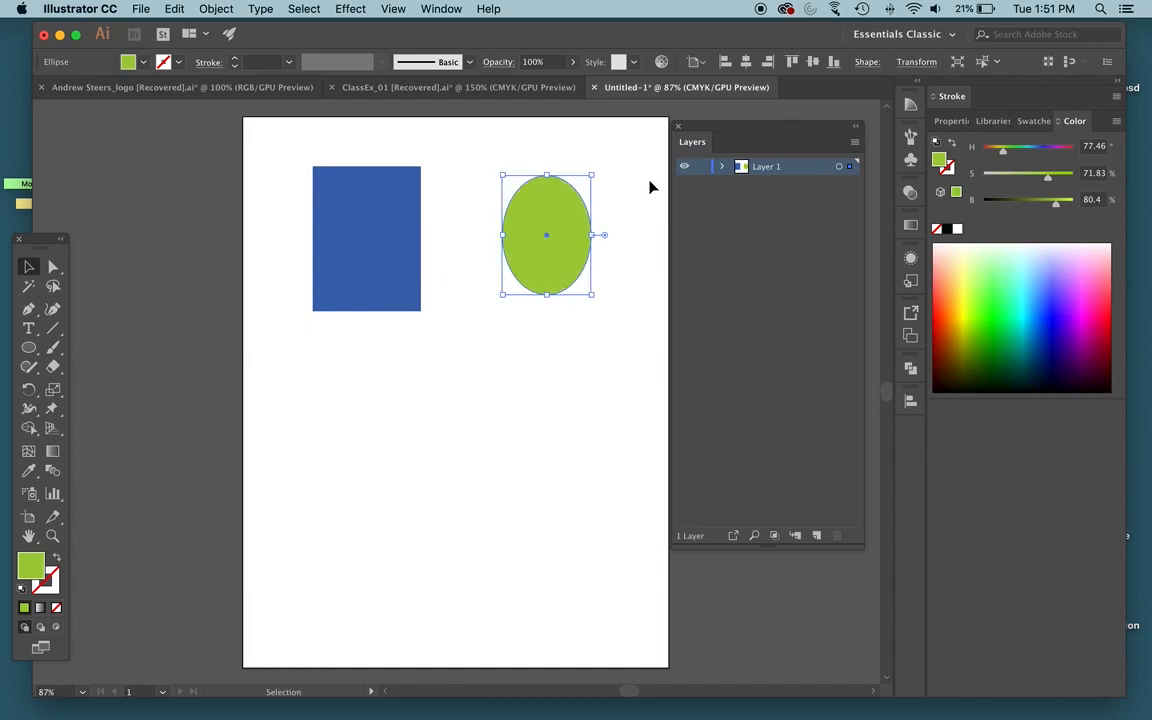
Step: Toggle Layer 1's visibility and lock, and expand the layer to list its objects, leaving it visible and unlocked
left_click(685, 168)
left_click(685, 168)
left_click(701, 168)
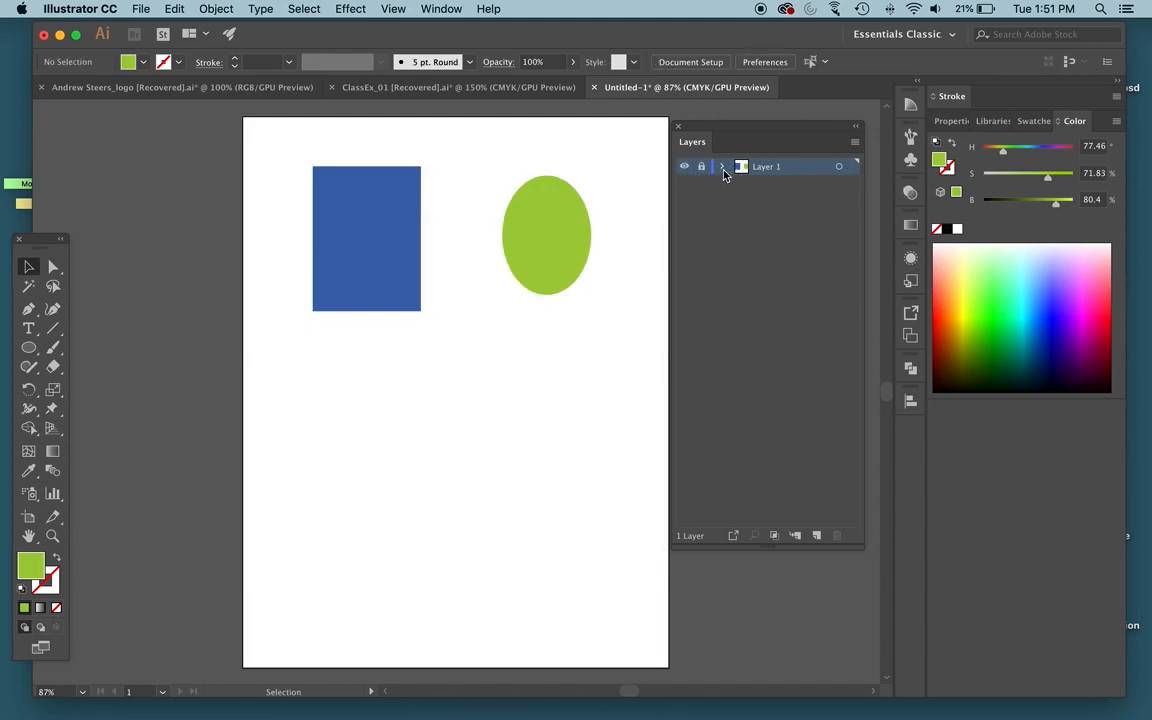
left_click(723, 167)
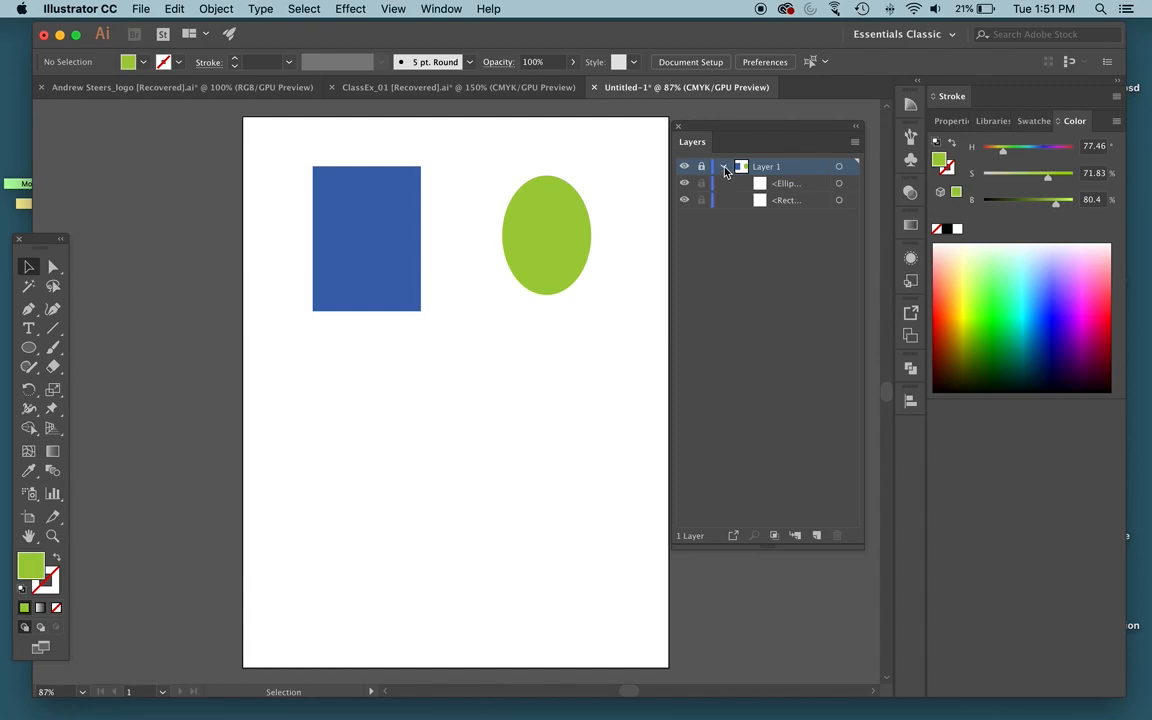
left_click(701, 168)
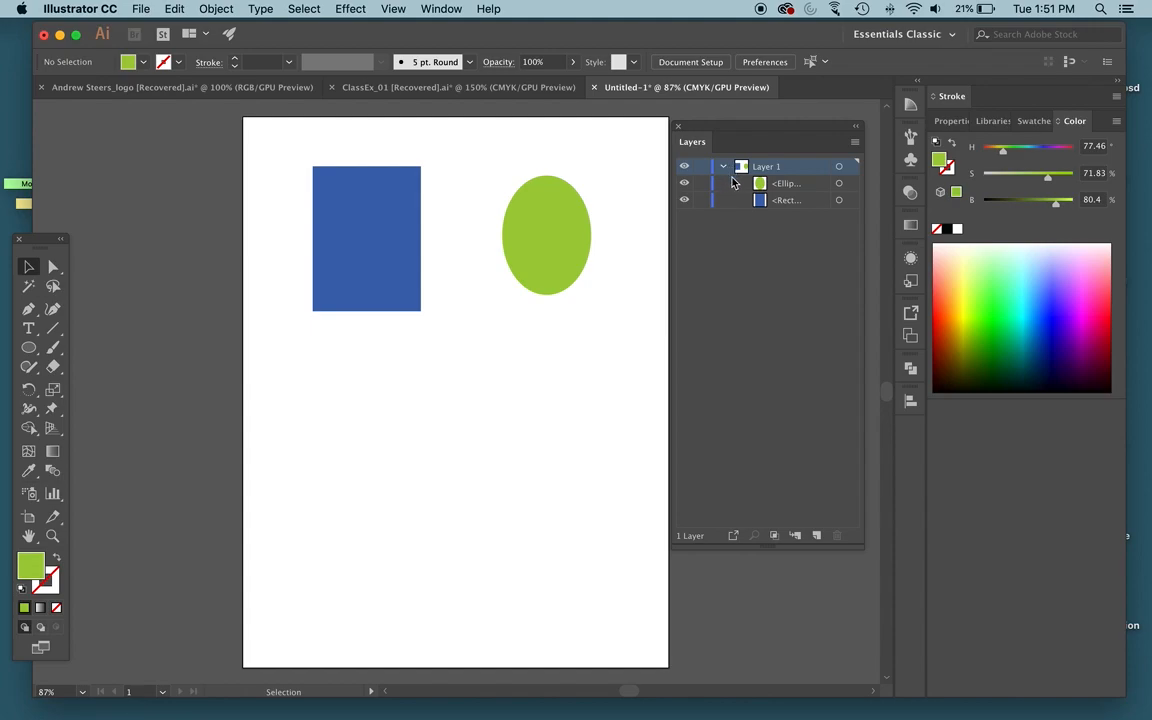
Step: Duplicate the green ellipse and place the copy below the blue rectangle
left_click(400, 234)
left_click(598, 239)
left_click(571, 239)
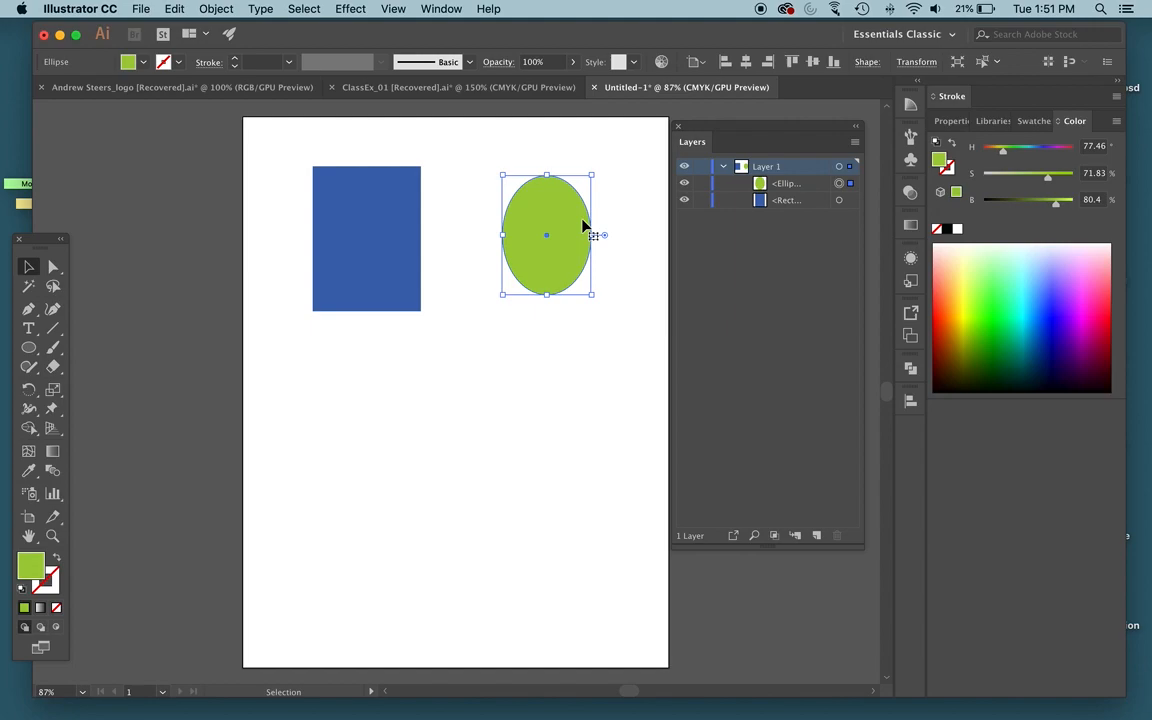
key("super+c")
key("super+v")
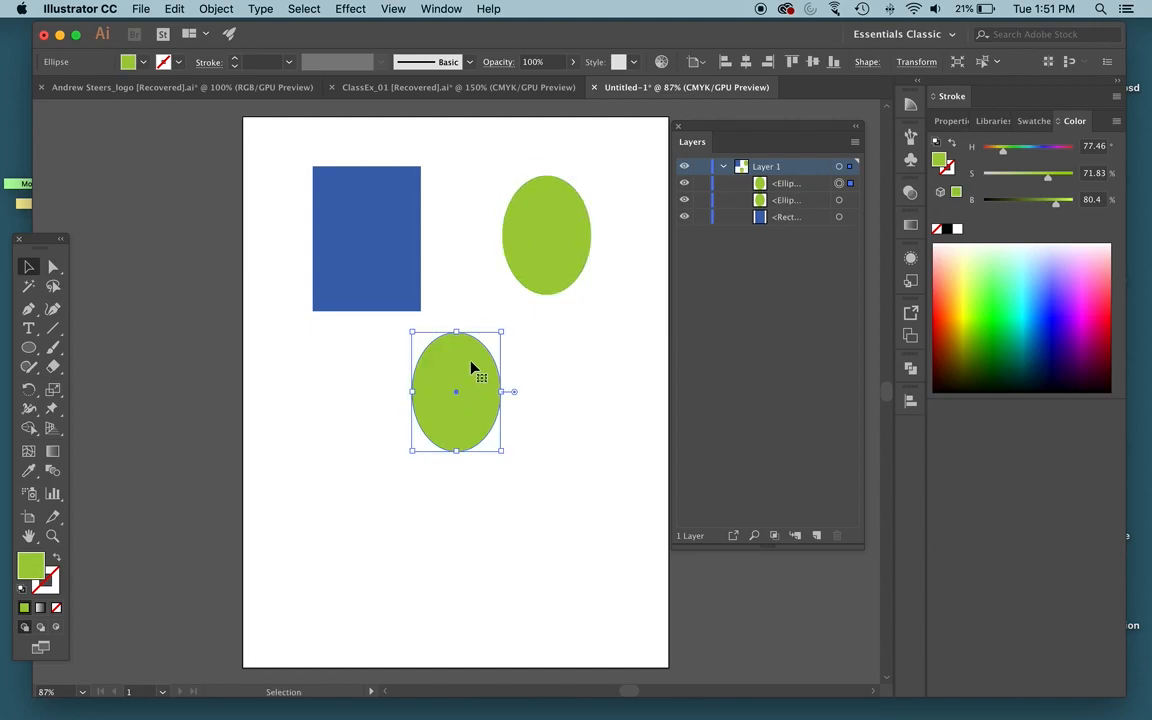
left_click_drag(453, 393, 360, 438)
Step: Change the copied ellipse's fill to pure red with hue 0, saturation 100 and brightness 100
double_click(29, 568)
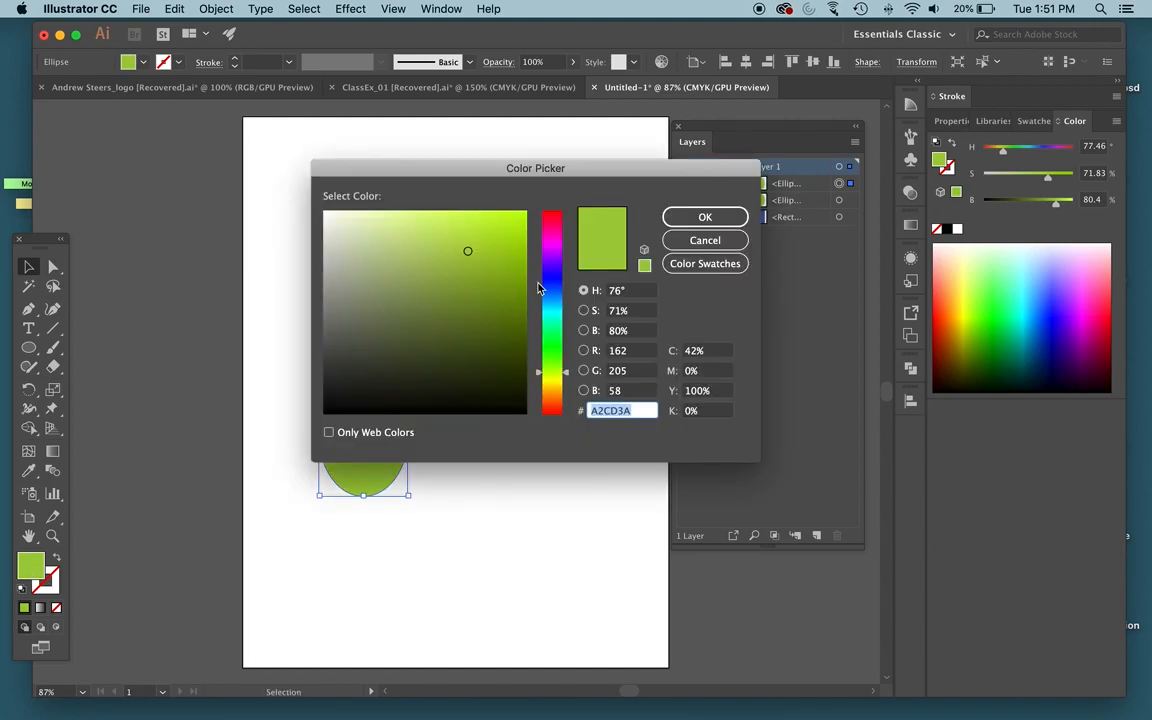
left_click_drag(552, 289, 553, 412)
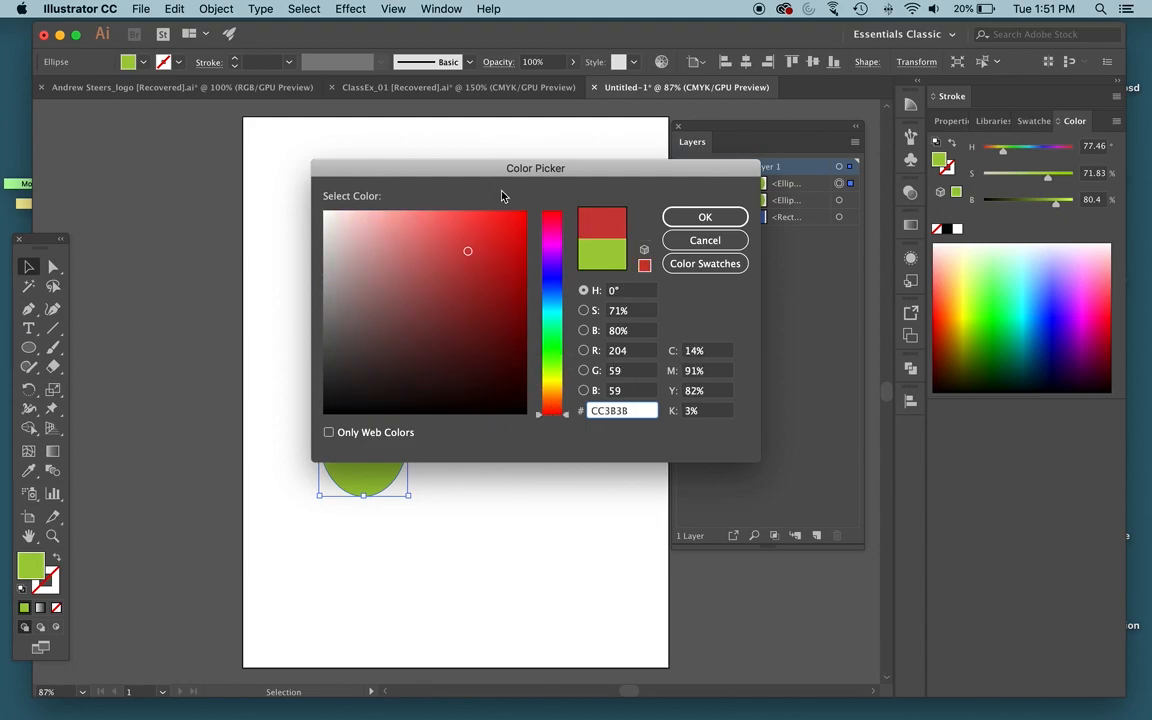
left_click_drag(467, 251, 526, 212)
left_click(705, 217)
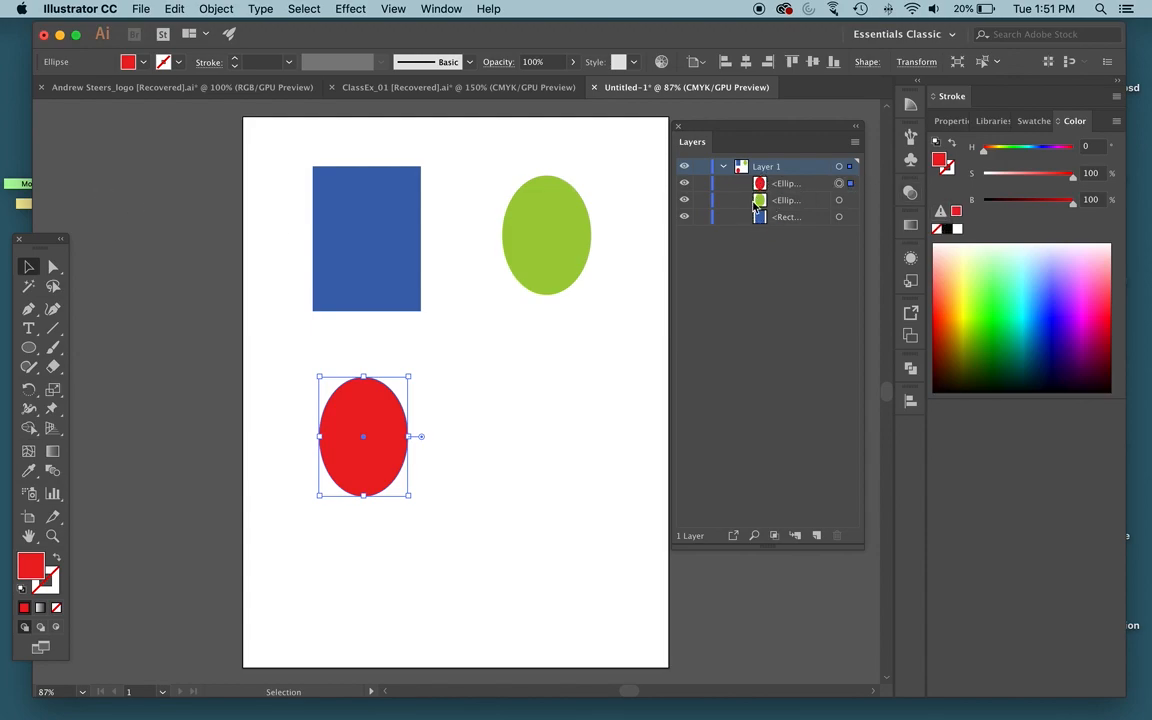
Step: Draw an open, three-point curved path below the green ellipse with the Pen tool, giving it a red stroke and no fill
left_click(724, 167)
left_click(724, 167)
key("p")
left_click_drag(562, 359, 557, 404)
left_click_drag(489, 474, 481, 499)
left_click_drag(456, 576, 463, 589)
left_click(58, 562)
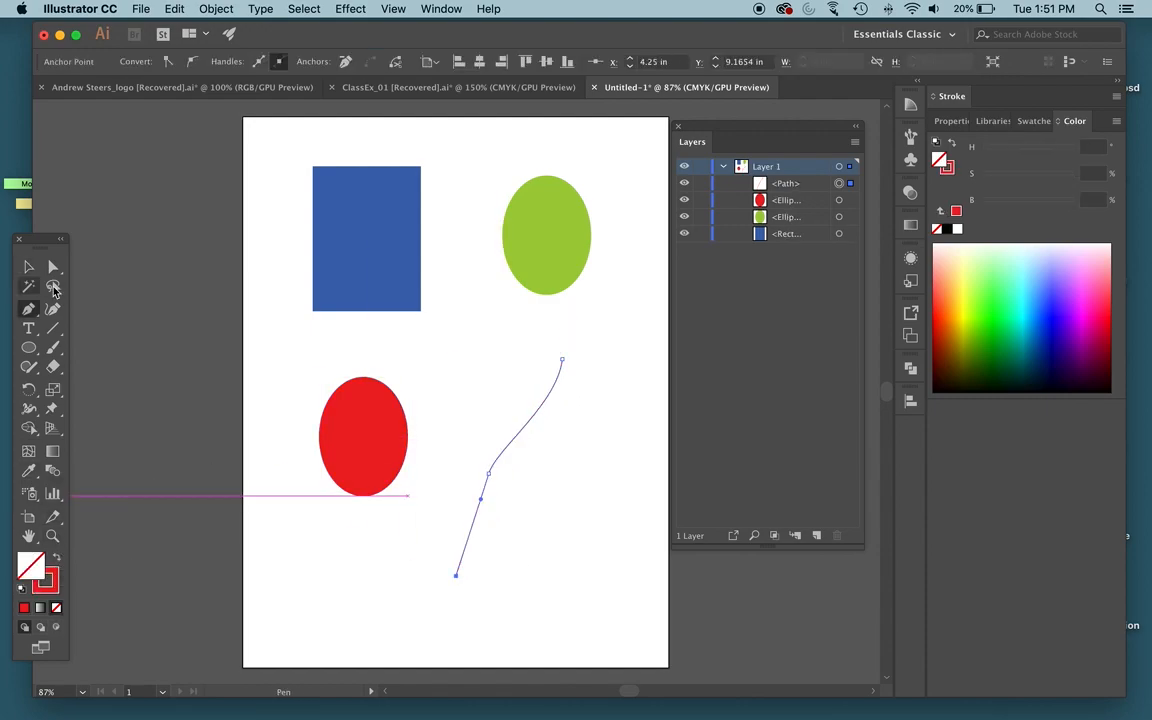
Step: Set the curved path's stroke weight to 7 pt
left_click(28, 267)
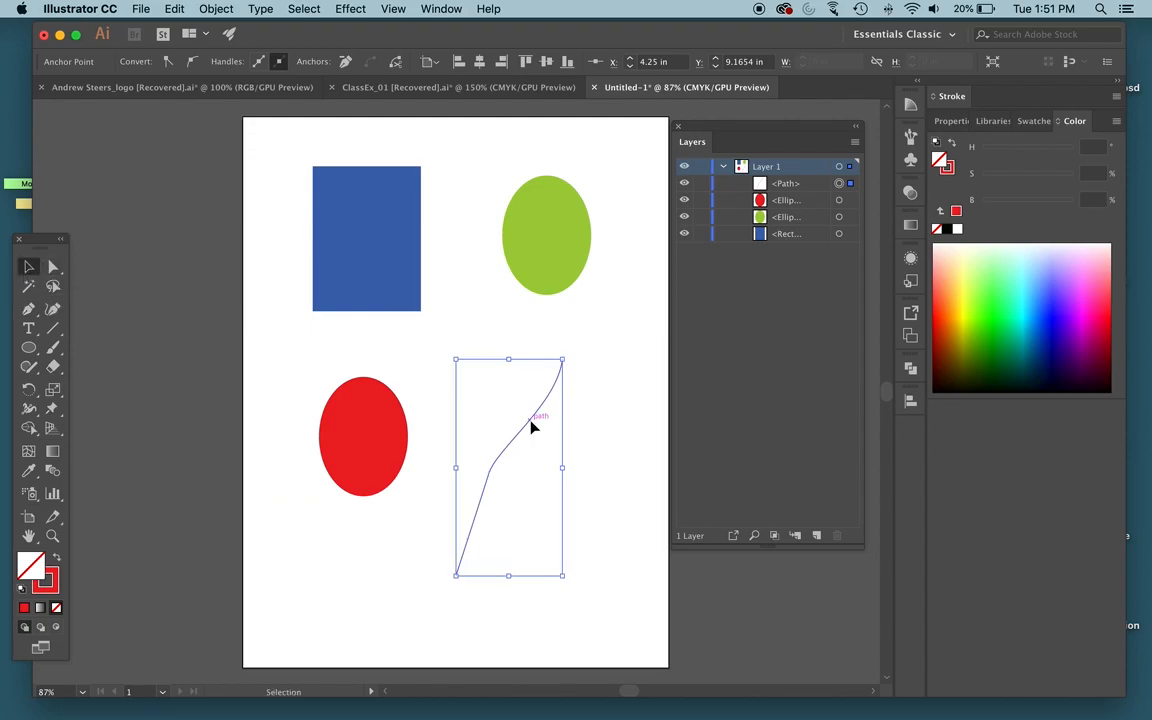
left_click(236, 59)
left_click(236, 59)
left_click(236, 59)
left_click(236, 59)
left_click(236, 59)
left_click(236, 59)
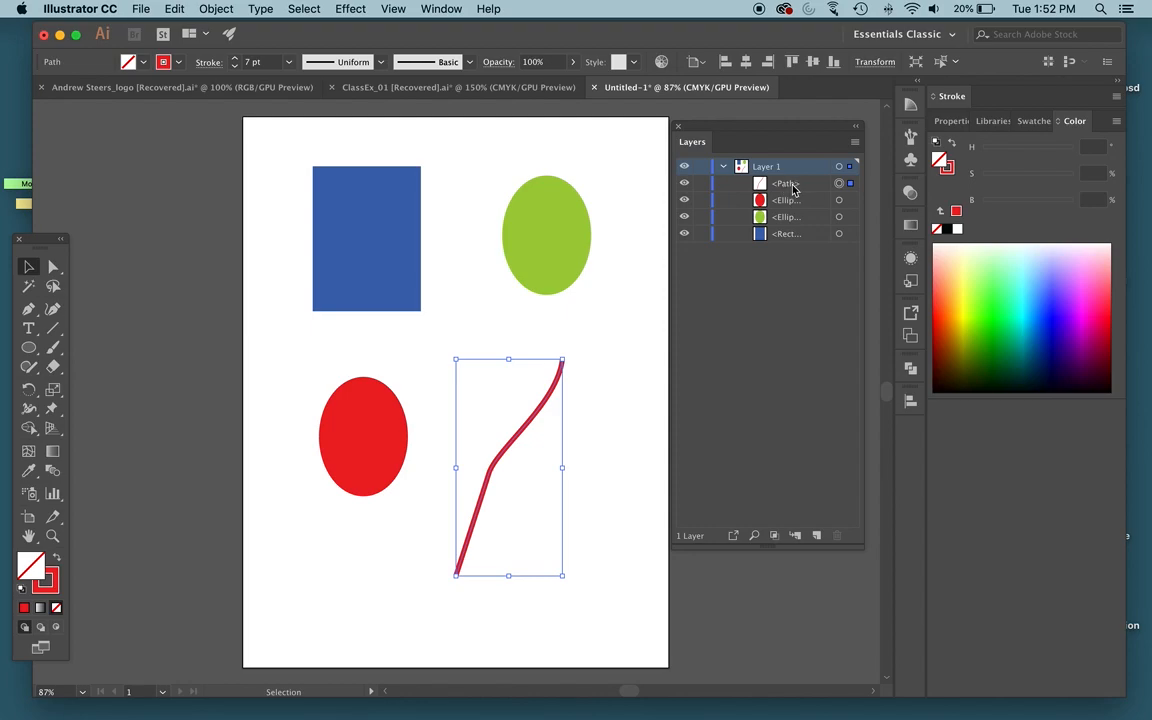
Step: Expand and collapse Layer 1's object list repeatedly, leaving it collapsed
left_click(724, 168)
left_click(724, 168)
left_click(724, 168)
left_click(724, 168)
left_click(724, 168)
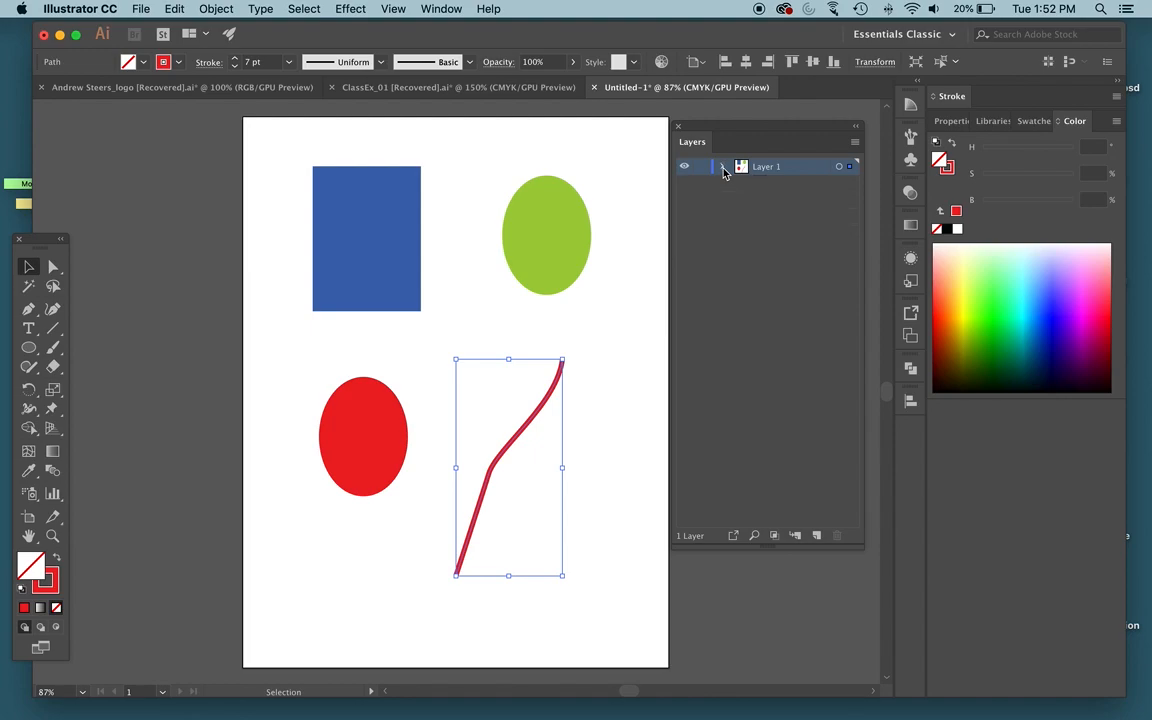
left_click(724, 169)
left_click(724, 169)
left_click(724, 169)
left_click(720, 170)
Step: Select the blue rectangle, green ellipse and red ellipse in turn, and examine the red ellipse's selection outline up close
left_click(366, 215)
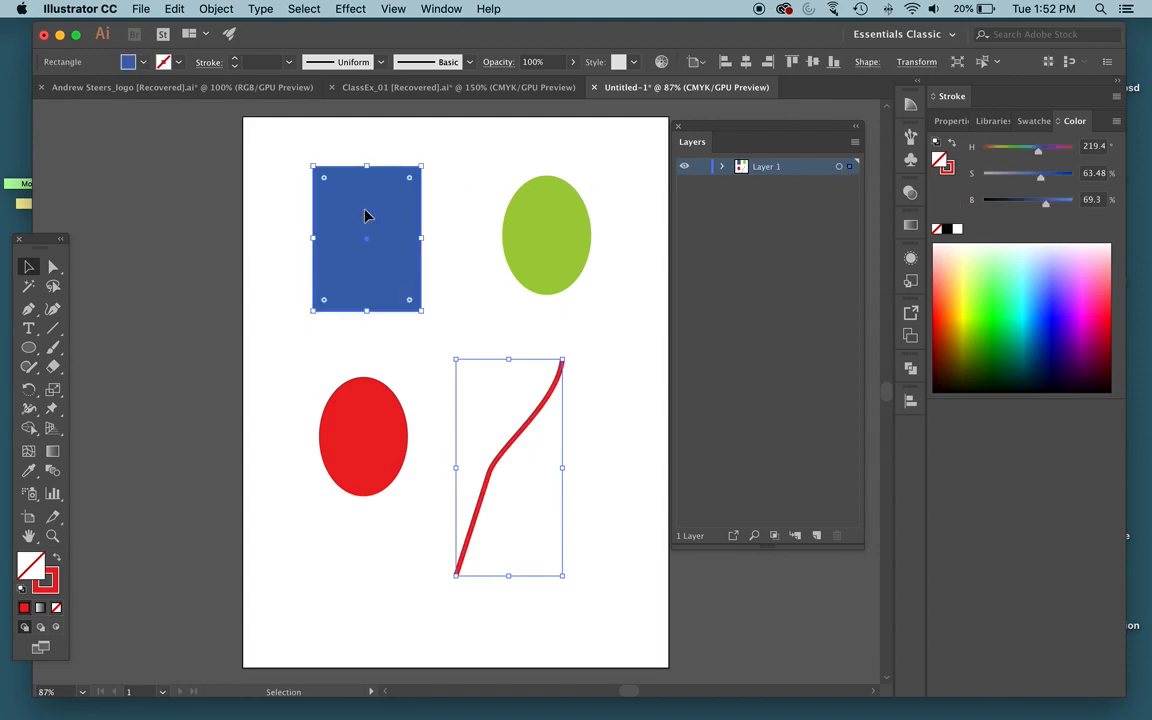
left_click(564, 231)
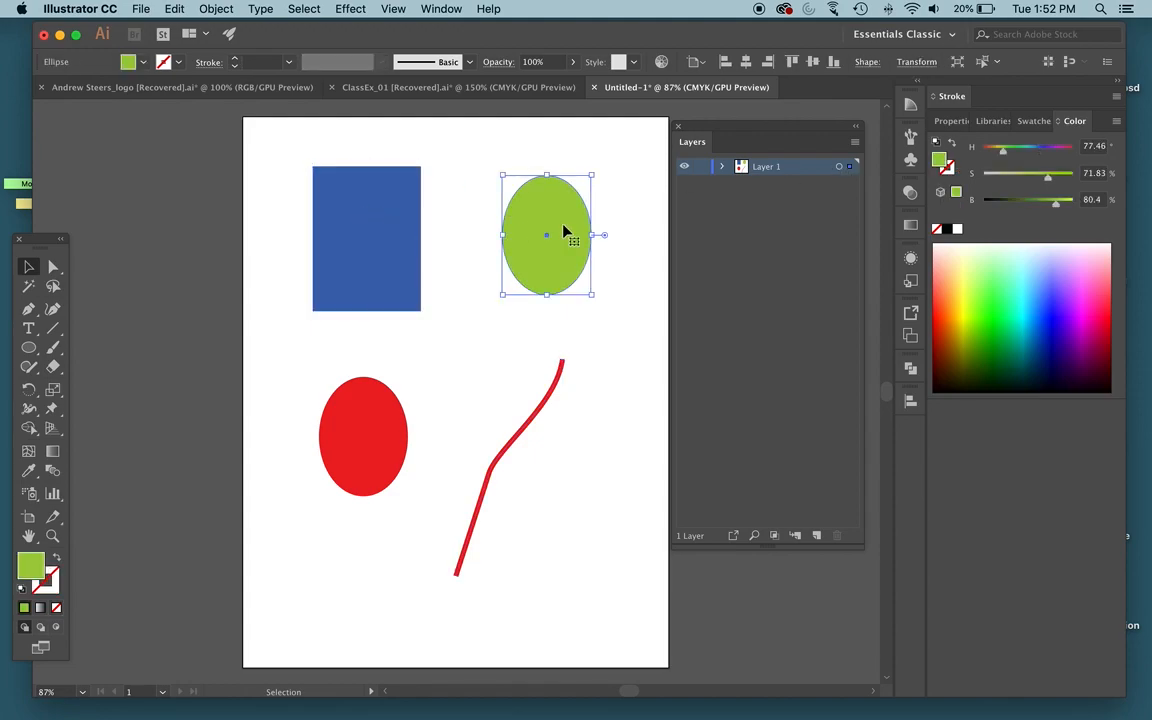
left_click(389, 432)
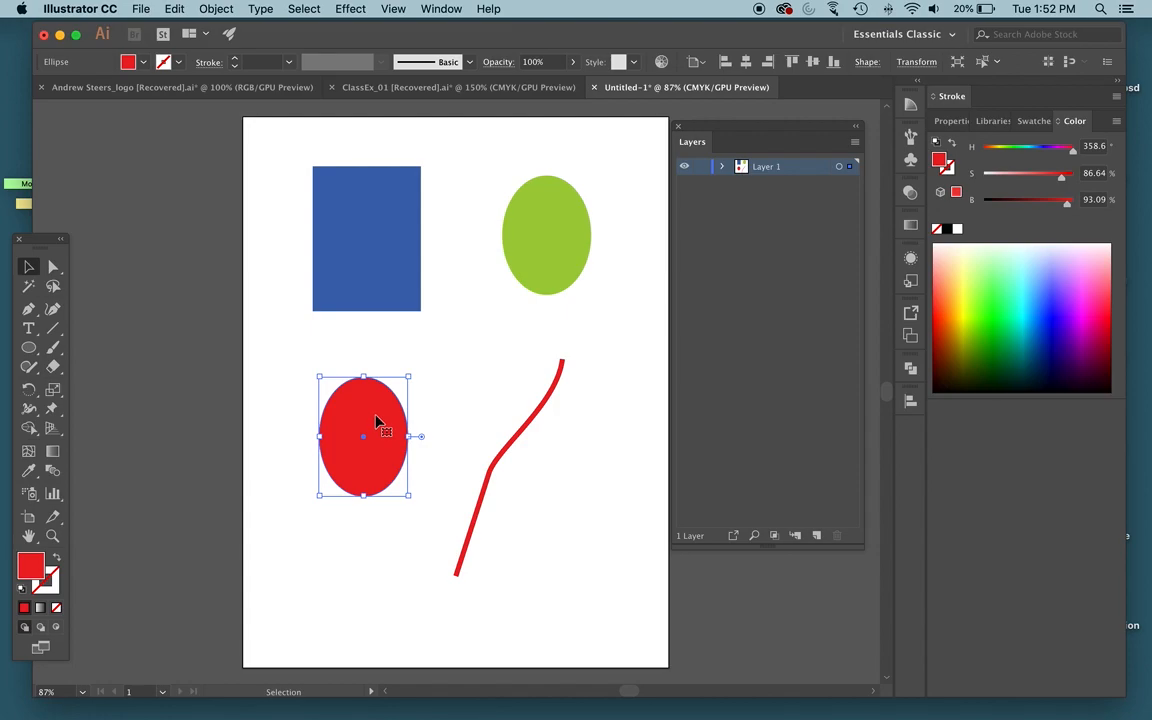
key("super+equal")
key("super+equal")
key("super+equal")
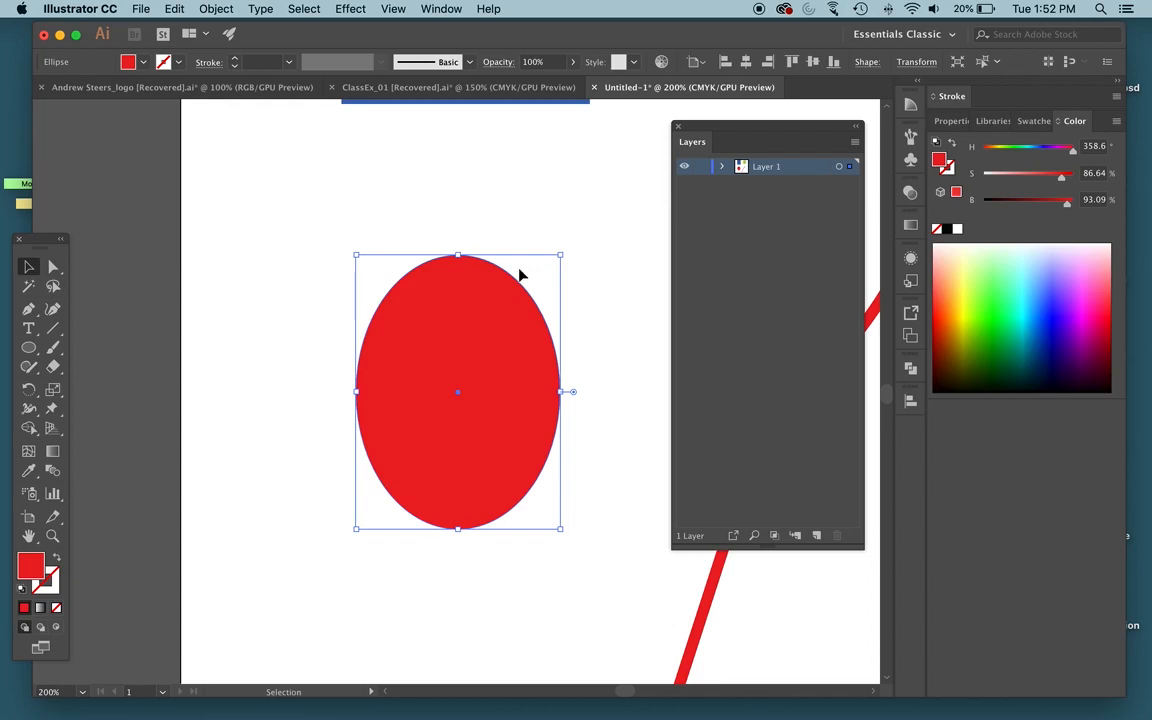
scroll(456, 276, "up", 5)
key("super+minus")
key("super+minus")
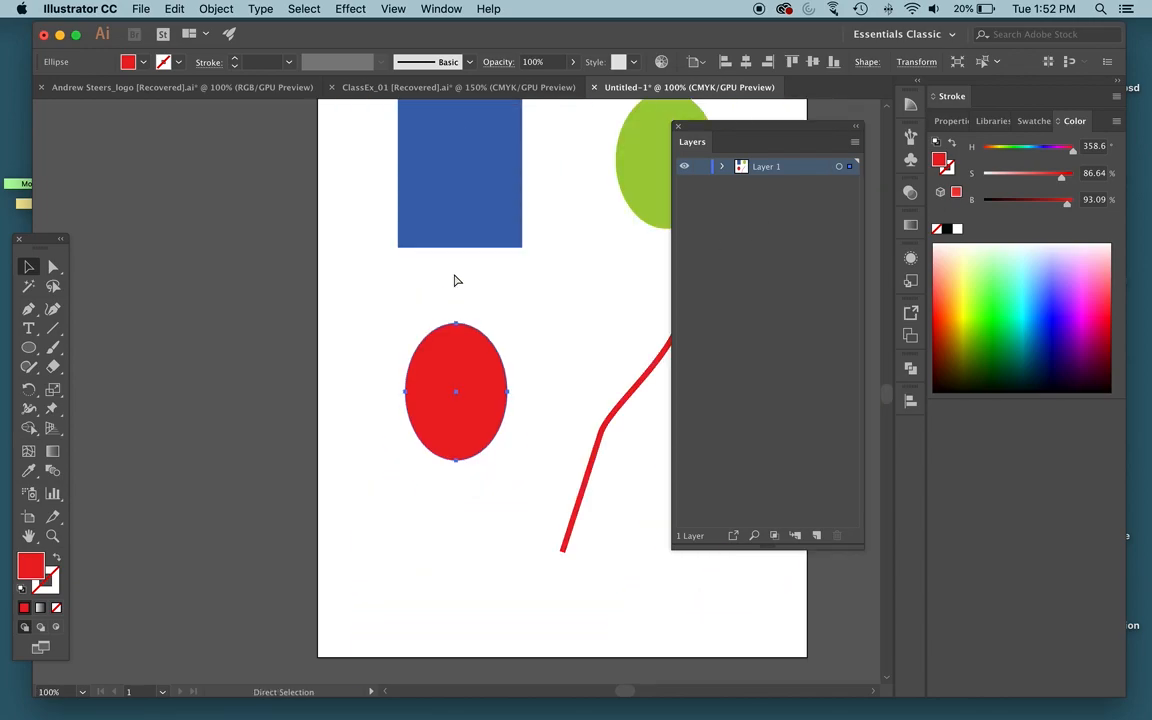
scroll(466, 267, "right", 2)
scroll(474, 266, "right", 2)
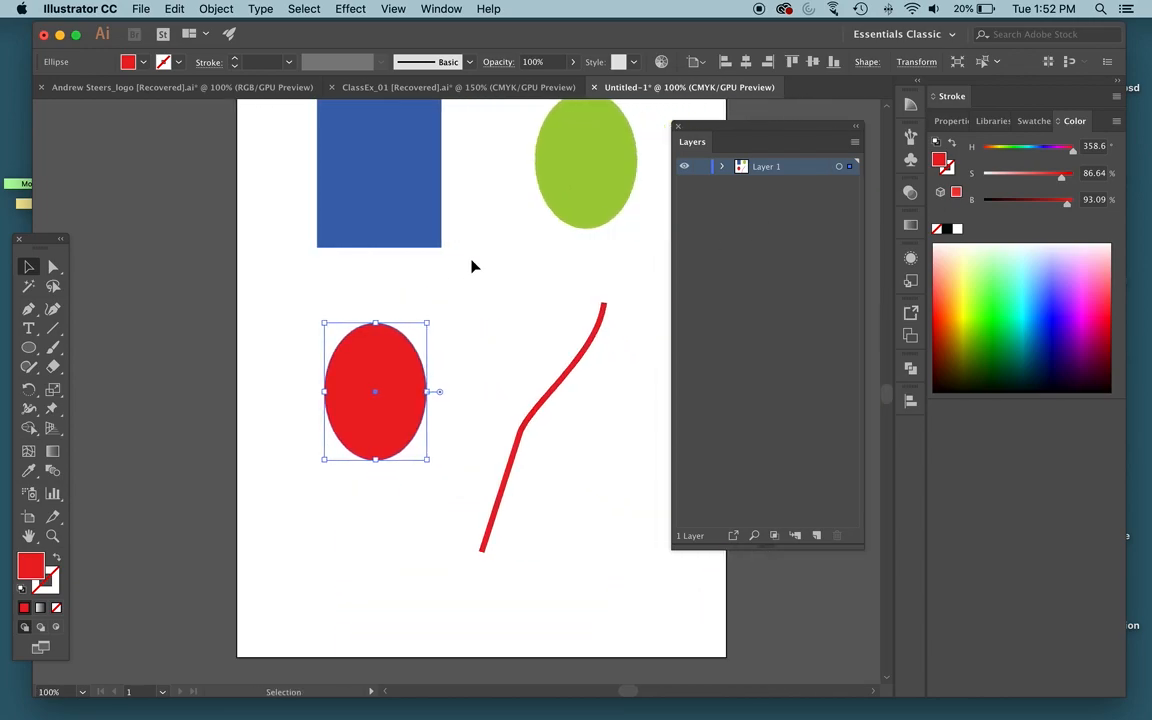
Step: Add a new layer above Layer 1, delete it, and deselect all artwork
left_click(817, 537)
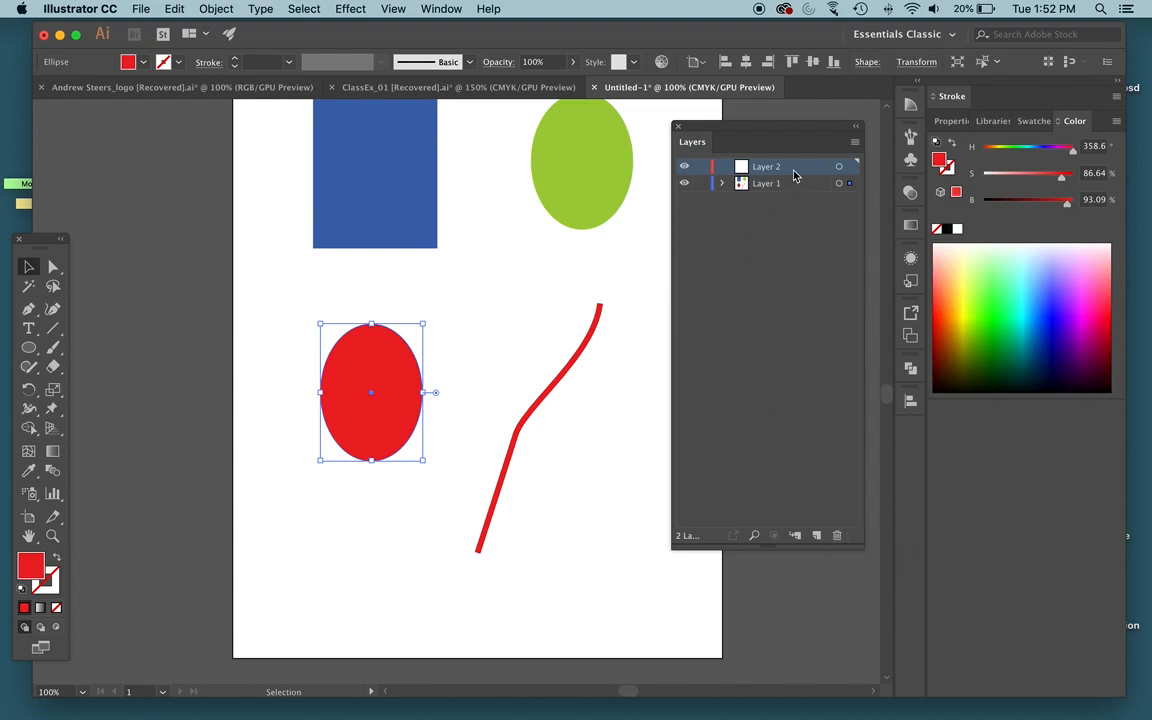
left_click(838, 539)
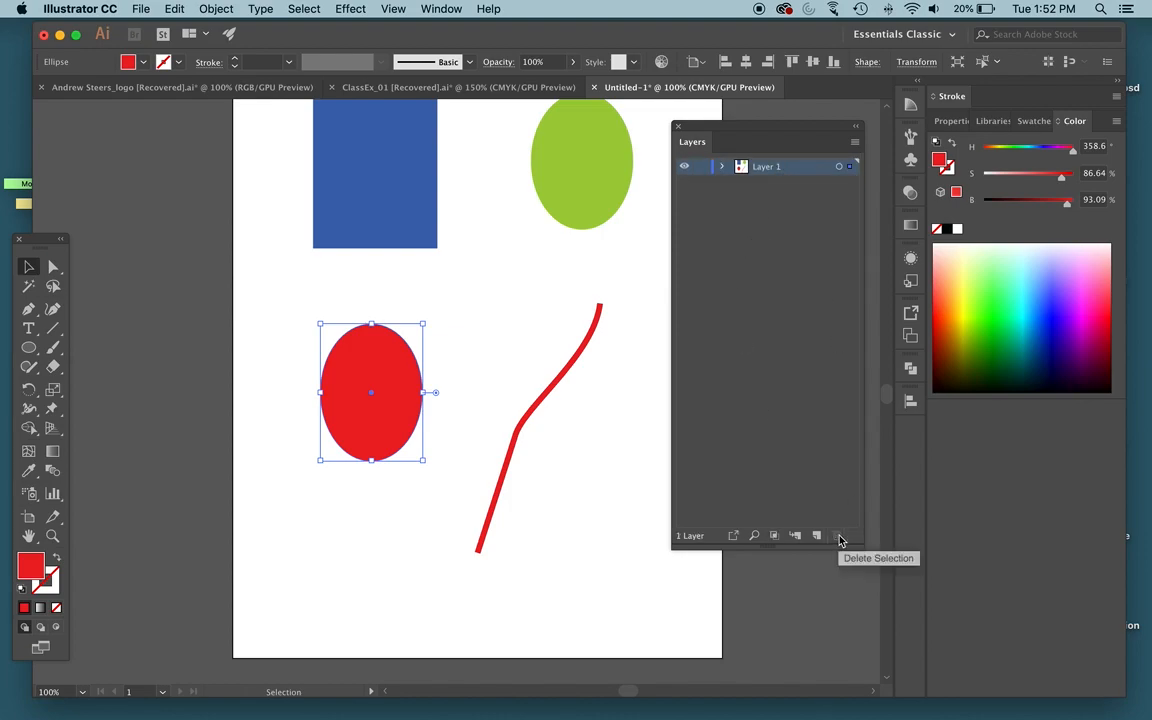
left_click(222, 273)
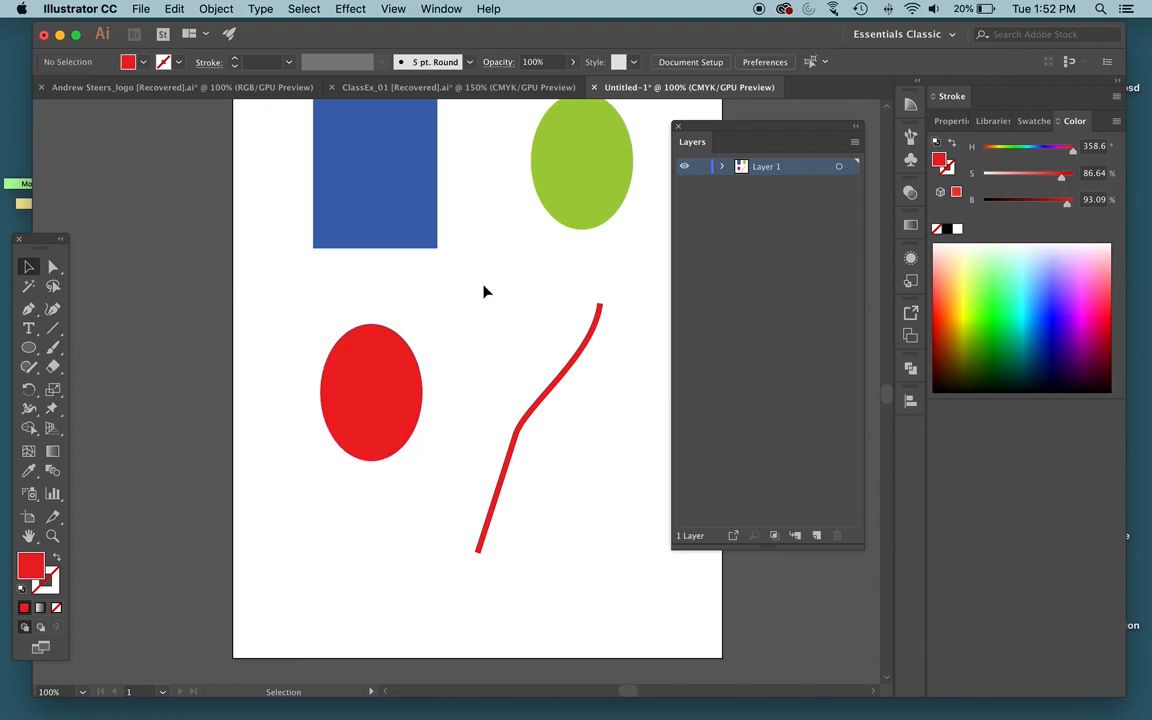
scroll(507, 280, "up", 3)
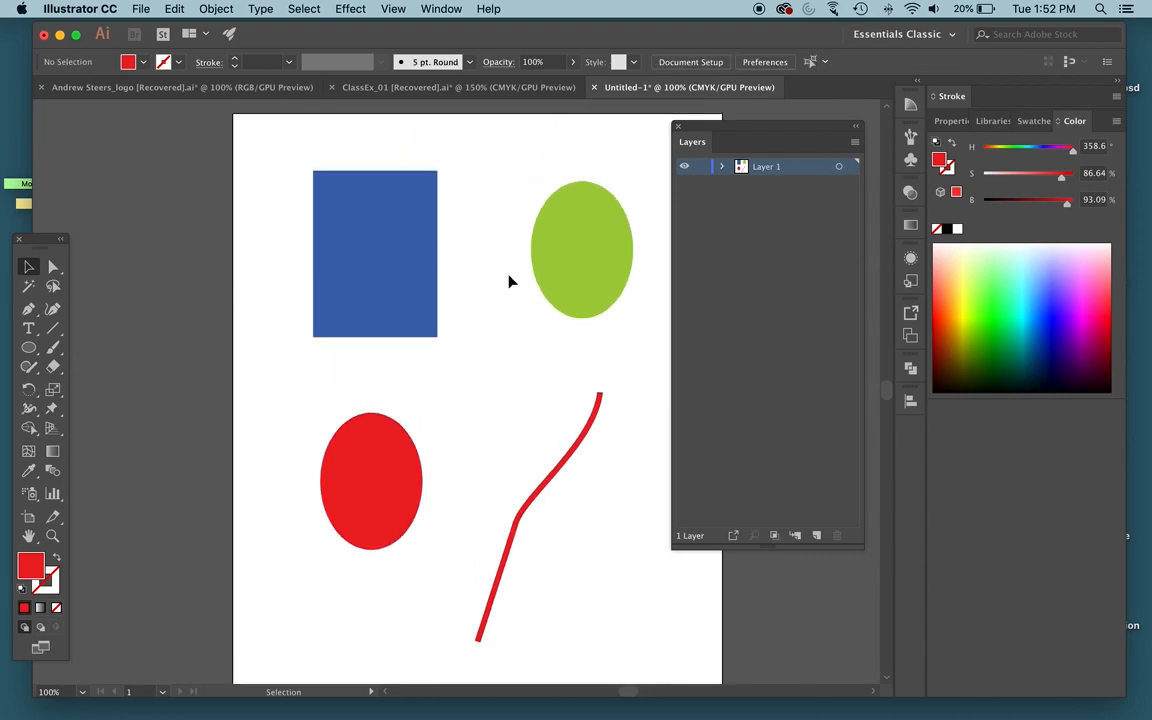
Step: Expand Layer 1 and select the green ellipse, red ellipse, curved path and blue rectangle in turn from its object list
scroll(520, 281, "right", 1)
left_click(723, 168)
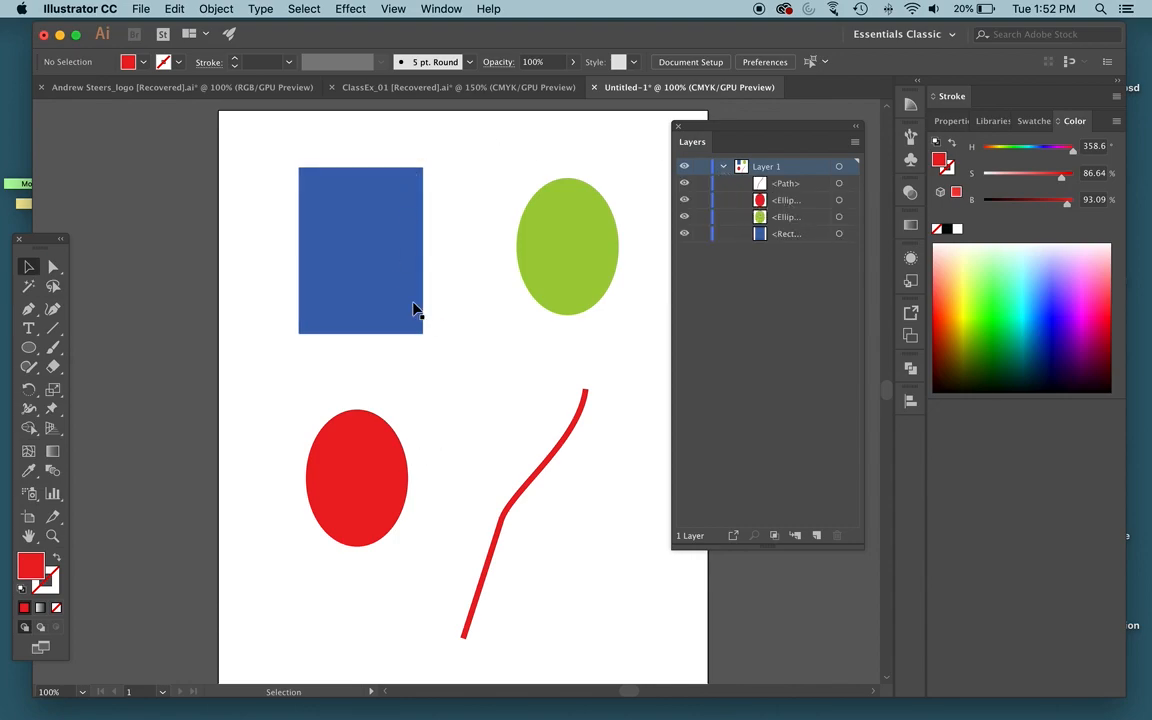
left_click(585, 217)
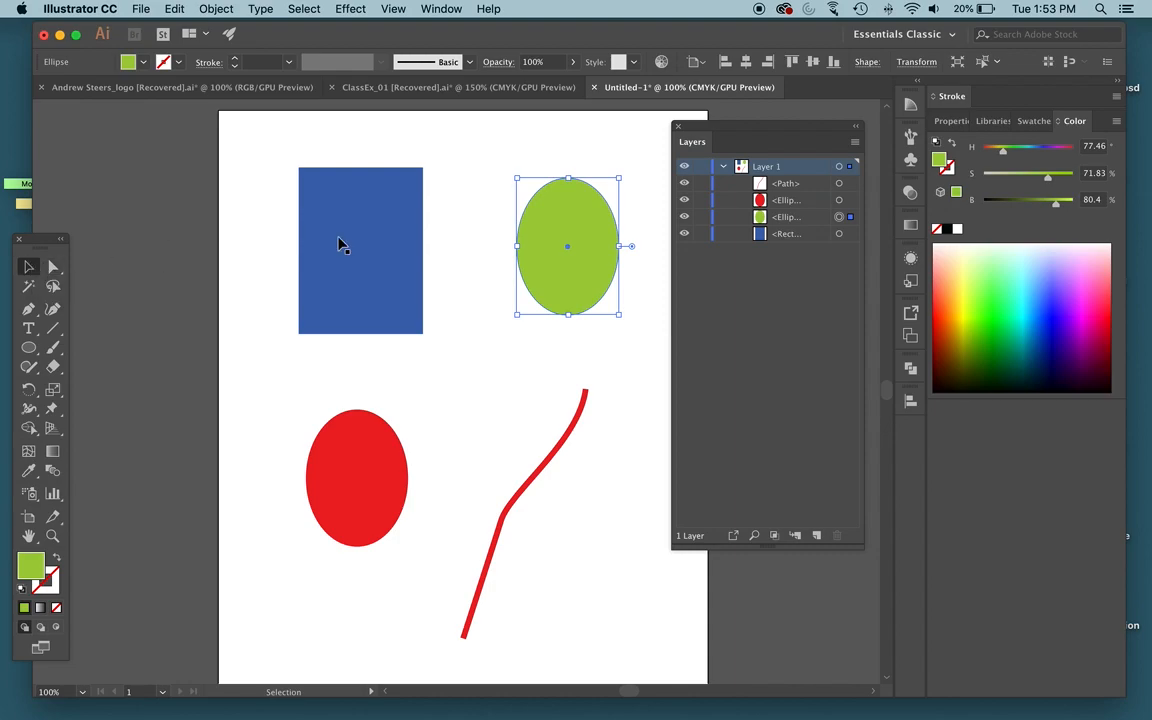
left_click(840, 217)
left_click(849, 201)
left_click(849, 184)
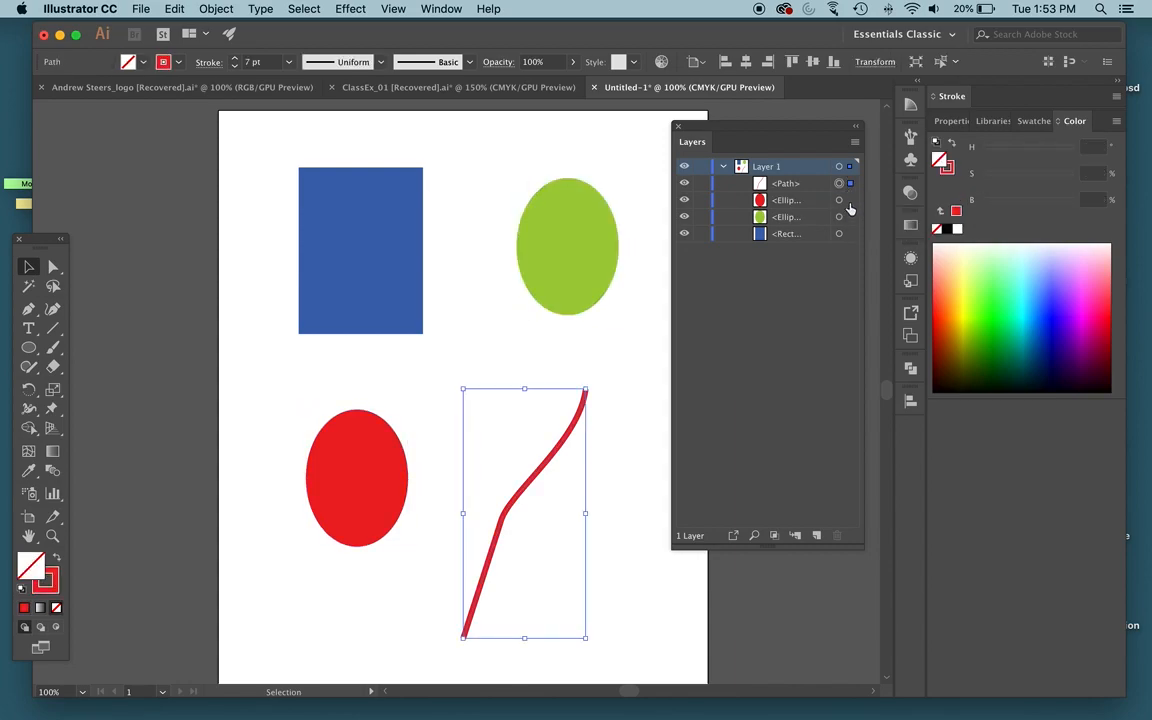
left_click(849, 200)
left_click(849, 216)
left_click(849, 233)
scroll(378, 455, "down", 5)
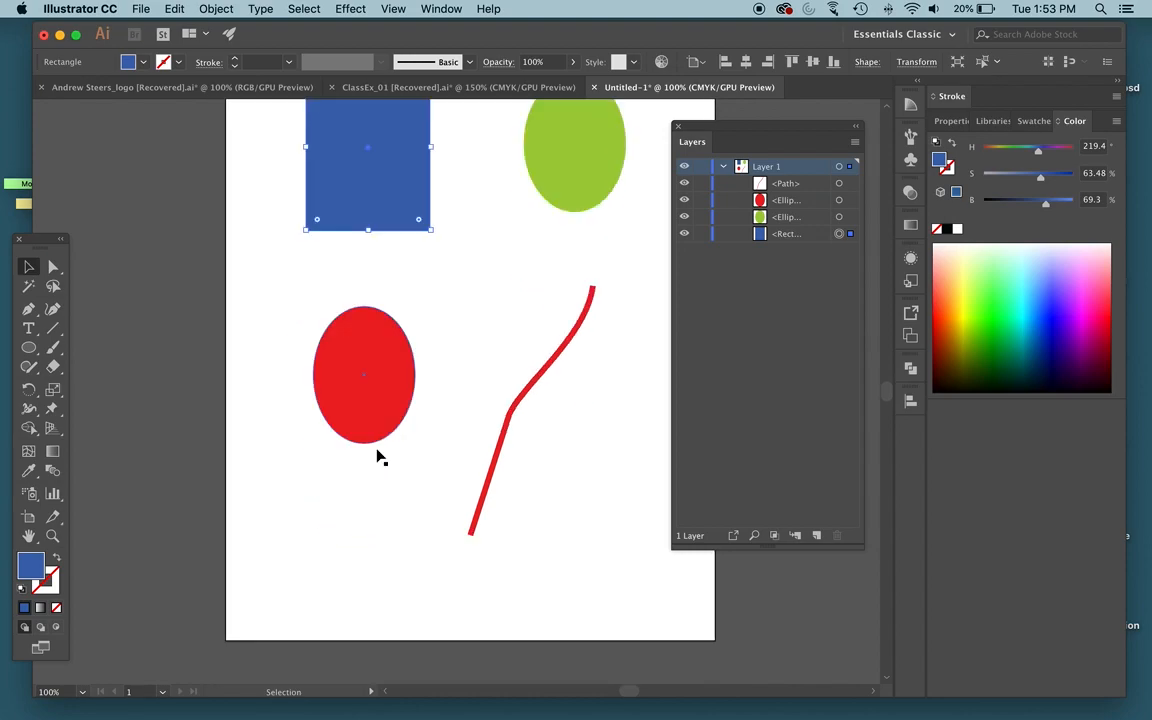
Step: Cycle the selection through Layer 1's listed objects again, ending with the red ellipse selected
left_click(849, 200)
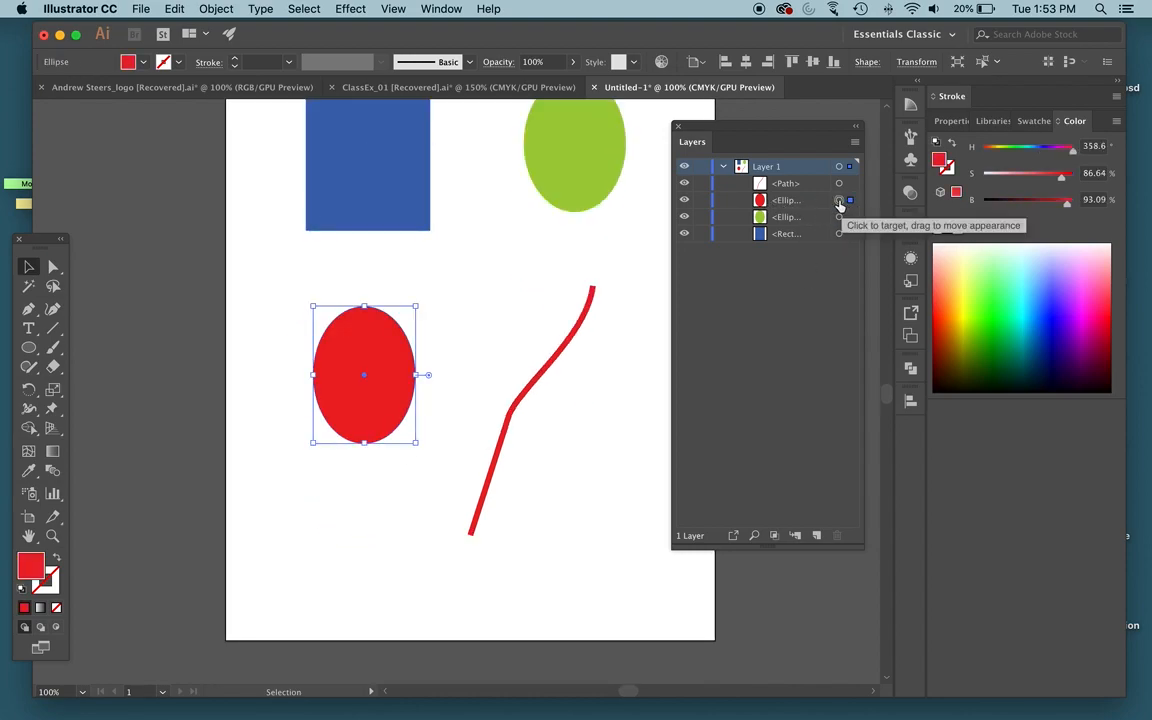
left_click(849, 184)
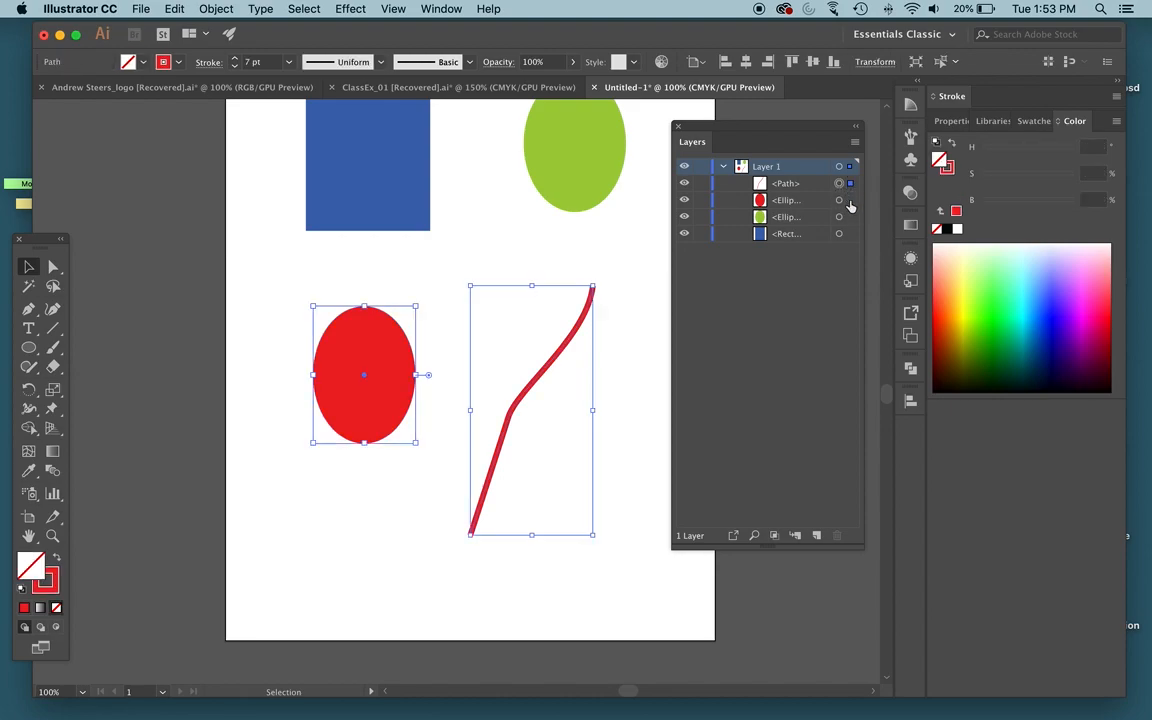
left_click(849, 200)
left_click(849, 217)
left_click(849, 234)
left_click(849, 200)
scroll(524, 243, "up", 3)
scroll(524, 243, "down", 1)
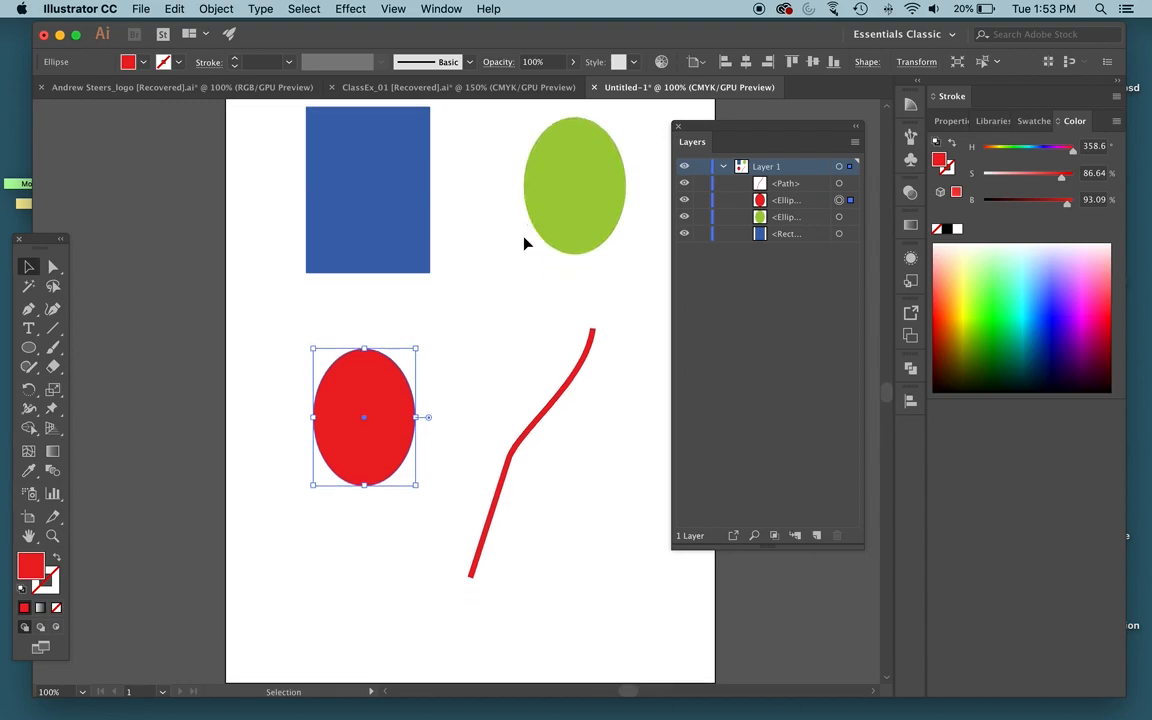
Step: Collapse Layer 1 and rename it Ovals
left_click(722, 167)
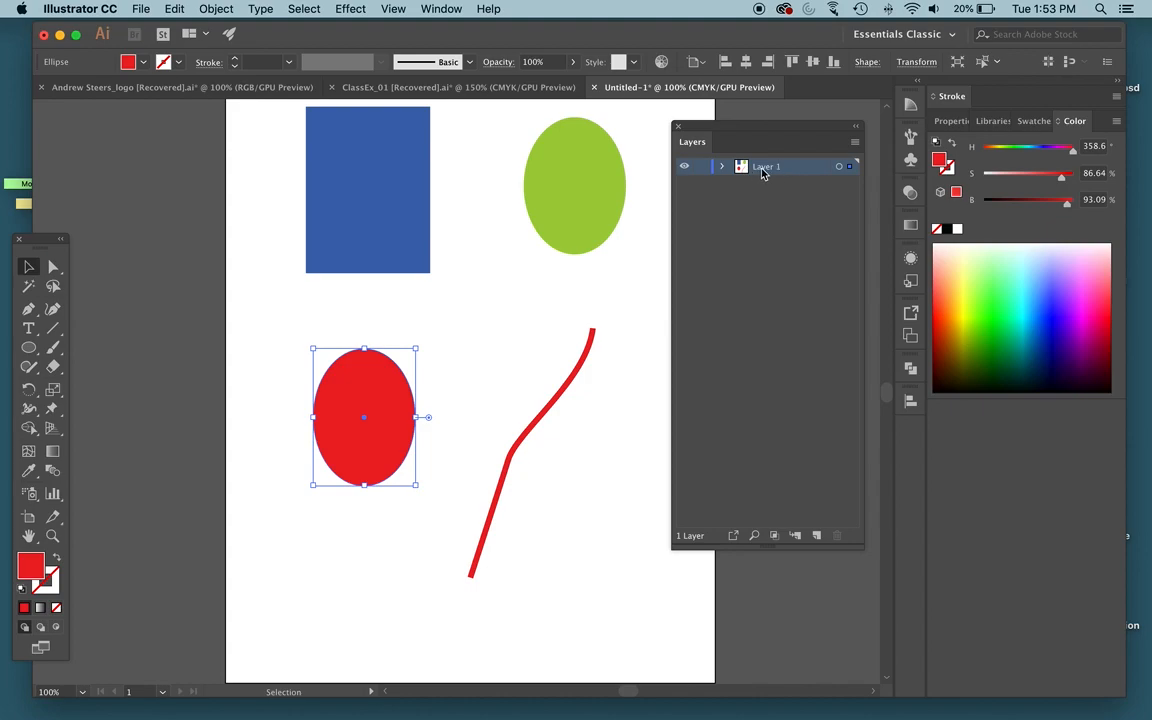
double_click(768, 168)
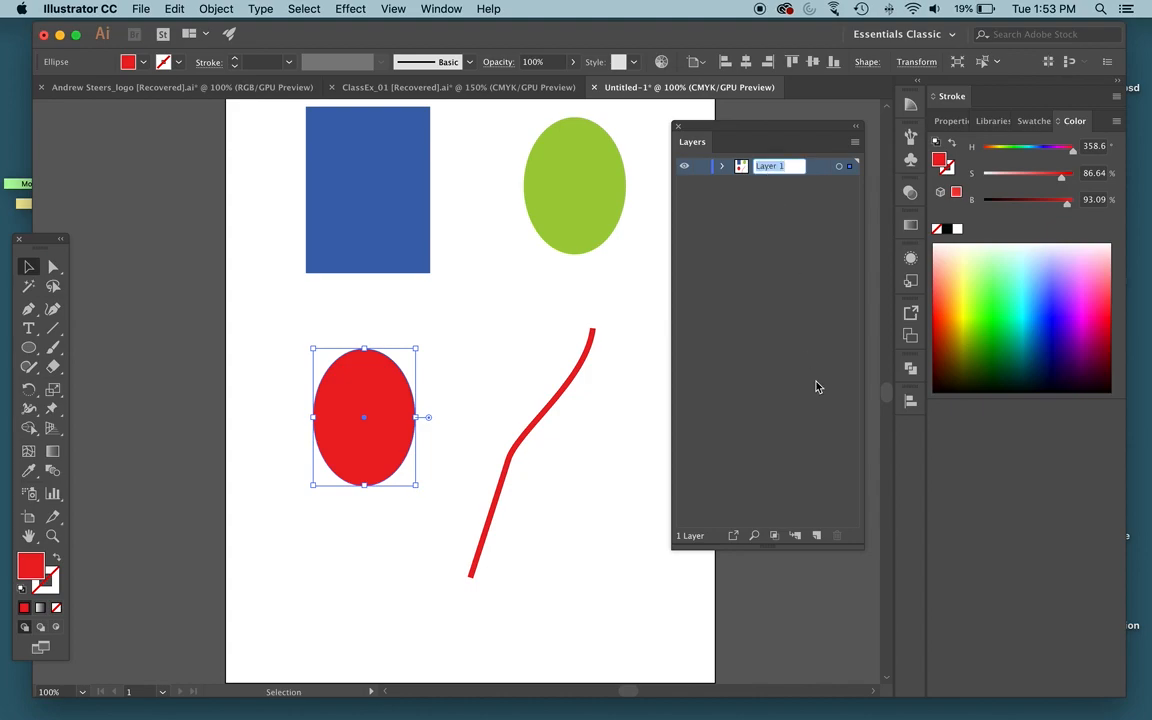
type("Ou")
key("Return")
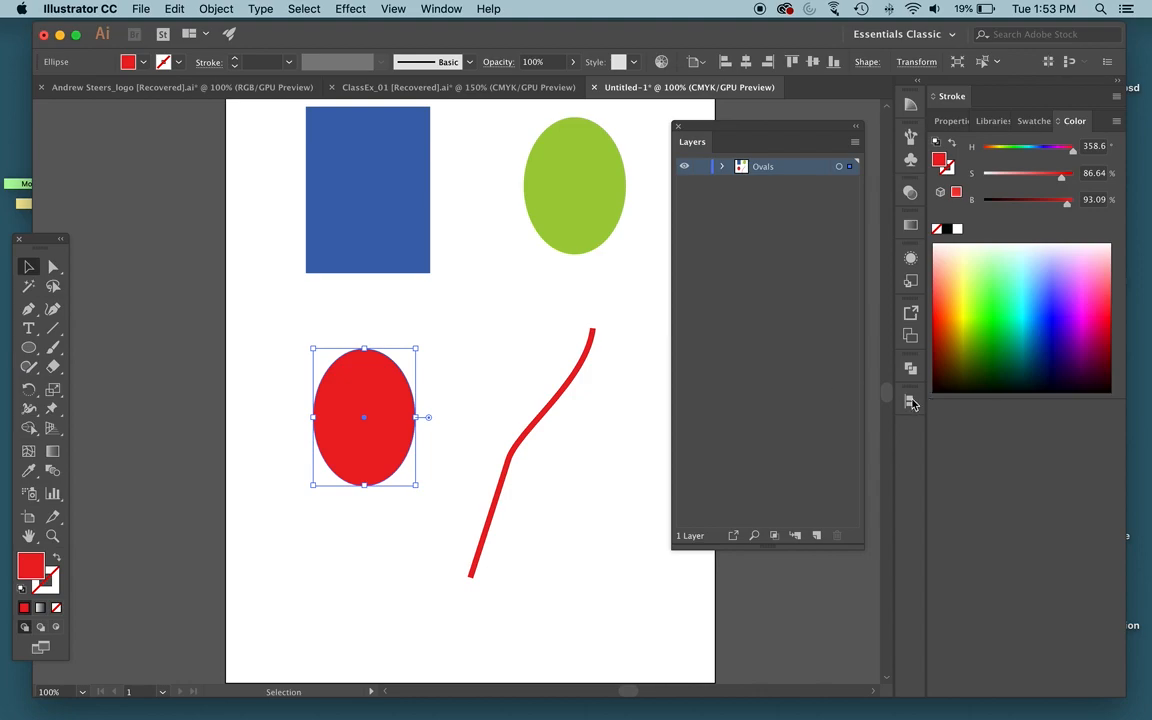
Step: Open the Ovals layer's options, review the name and color settings, and accept them
double_click(765, 167)
left_click(778, 242)
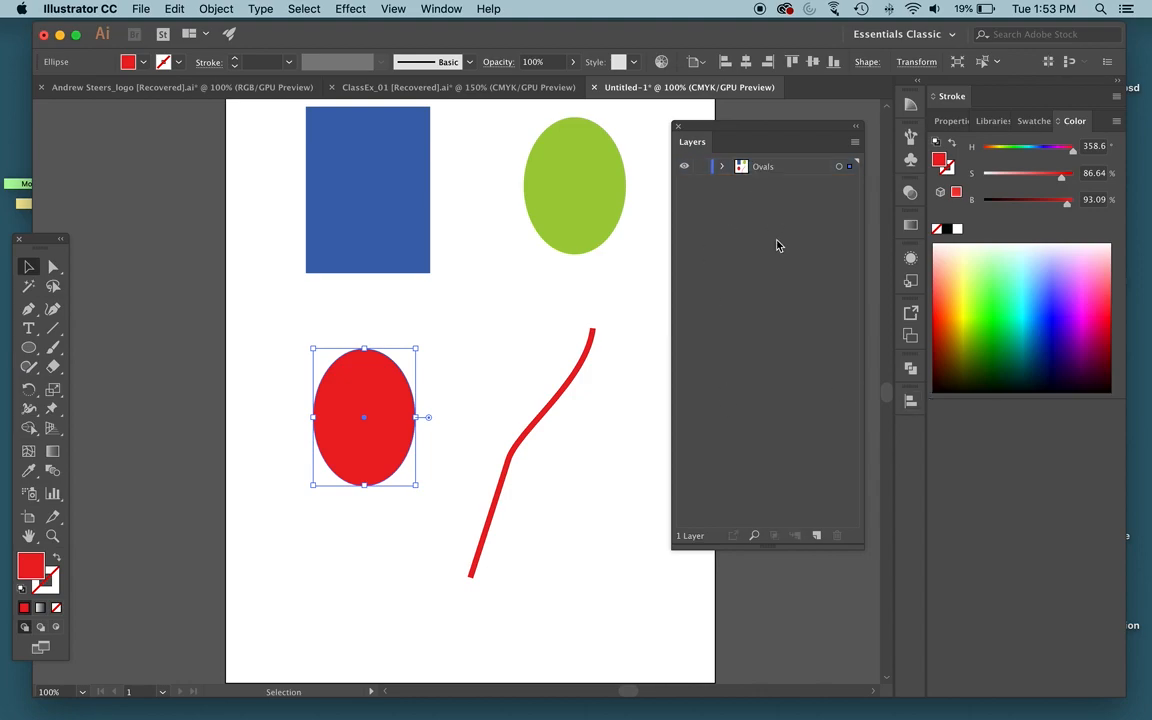
double_click(742, 168)
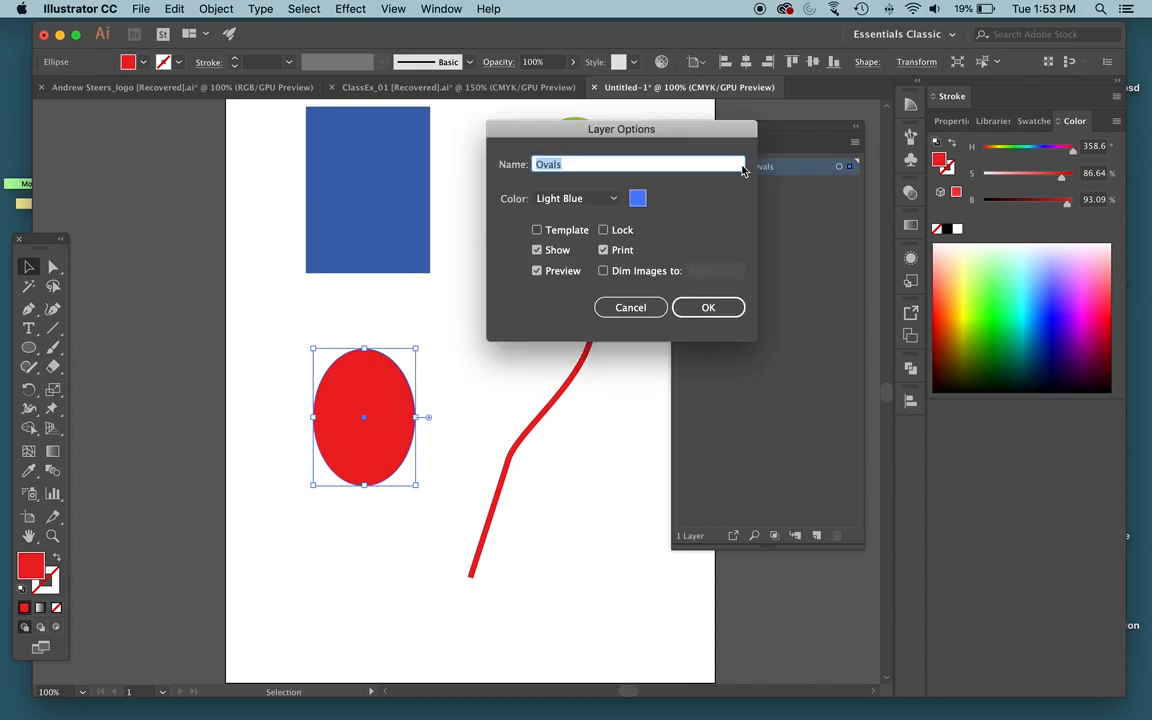
left_click_drag(684, 138, 555, 143)
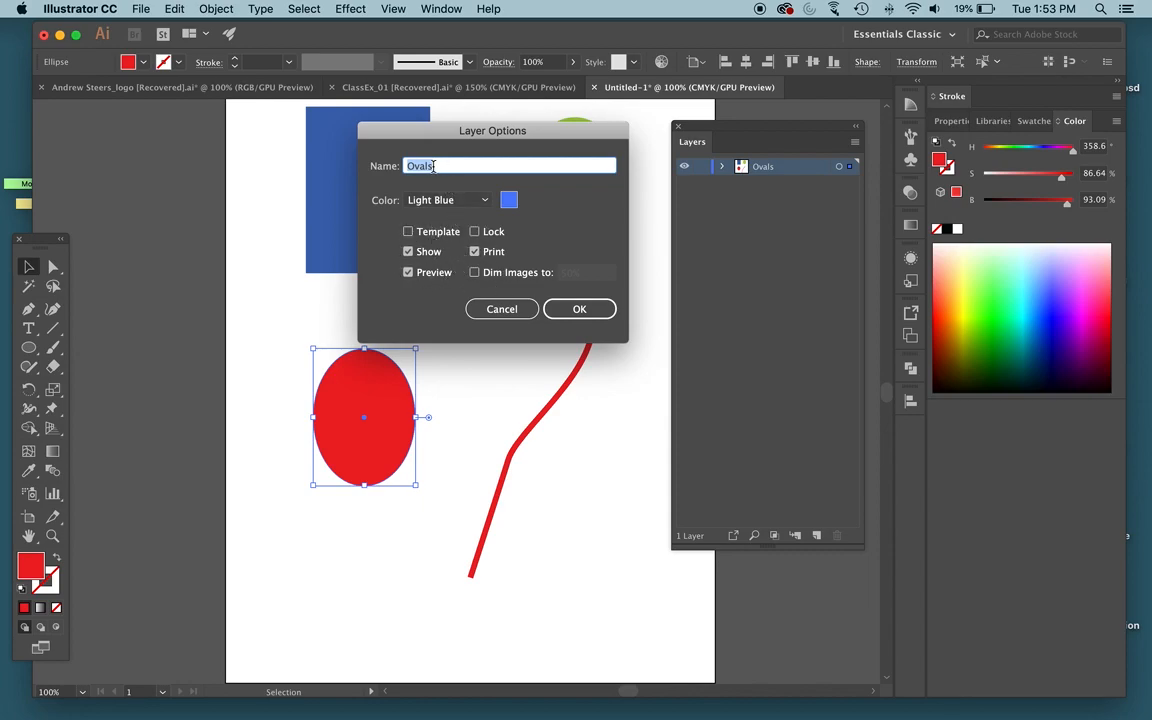
left_click(579, 309)
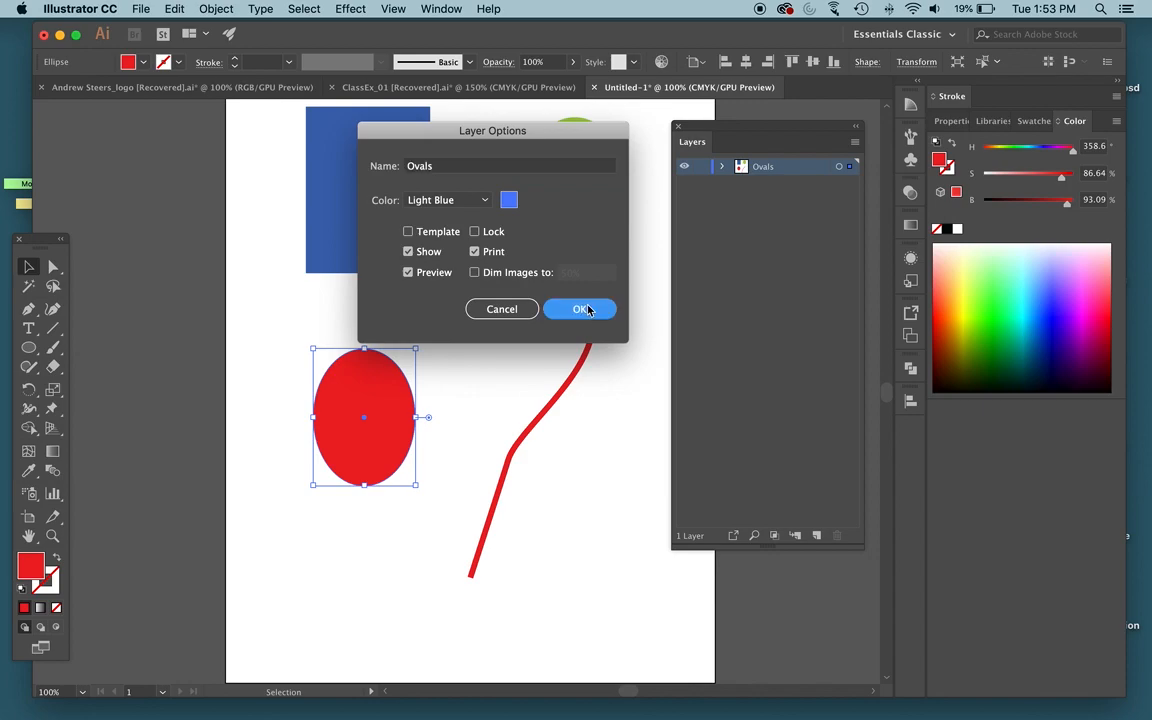
Step: Delete the curved red path and move the blue rectangle closer to the artboard's upper-left corner
left_click(577, 386)
key("Delete")
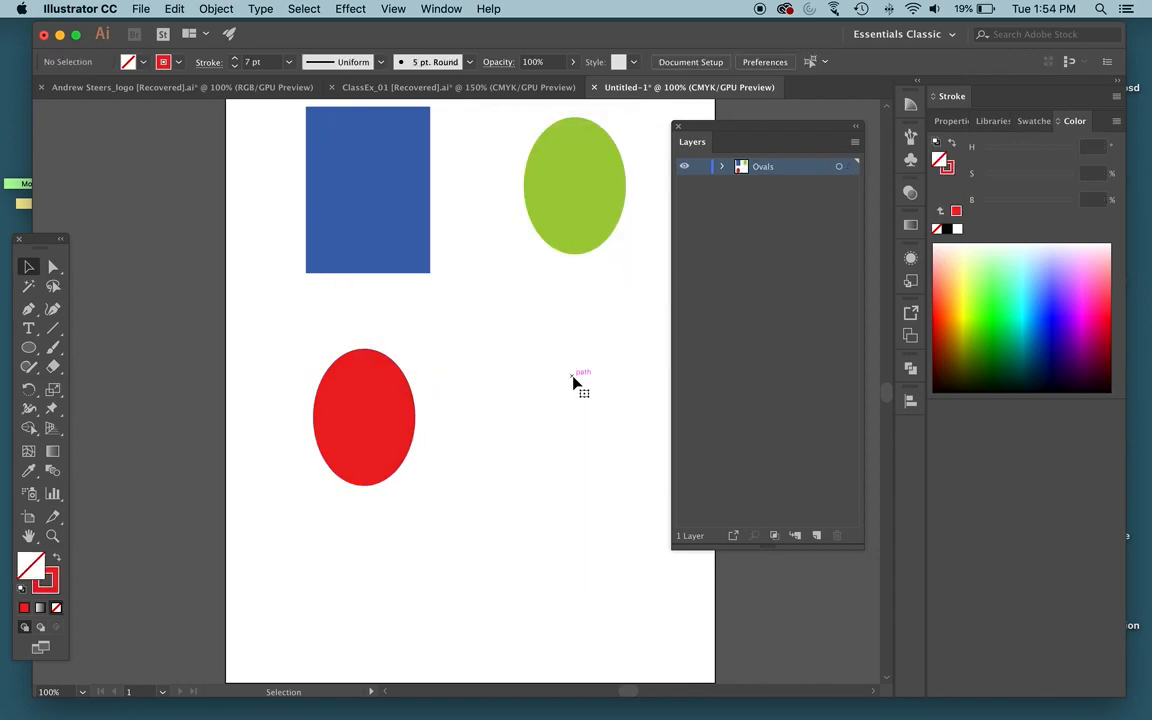
left_click_drag(414, 150, 385, 58)
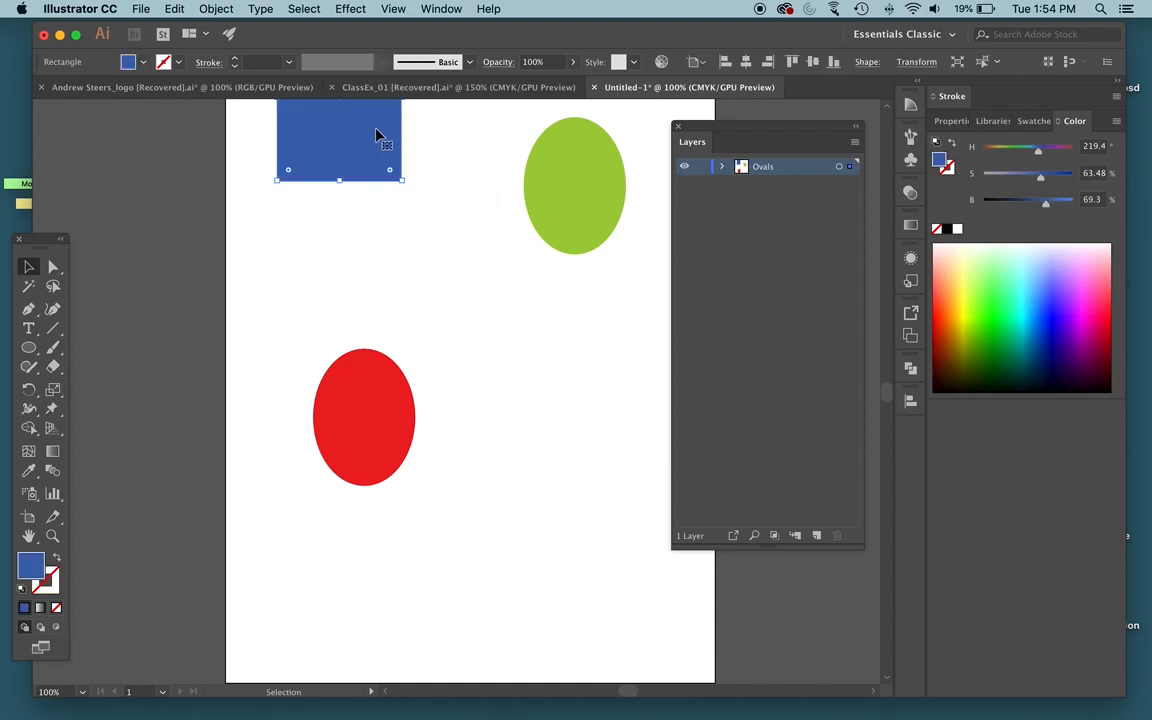
Step: Place a copy of the blue rectangle to the right of the red ellipse and fill it with orange
mouse_move(380, 153)
left_mouse_down()
mouse_move(374, 219)
mouse_move(600, 418)
mouse_move(553, 403)
left_mouse_up()
double_click(30, 565)
left_click_drag(492, 232, 524, 223)
left_click(719, 221)
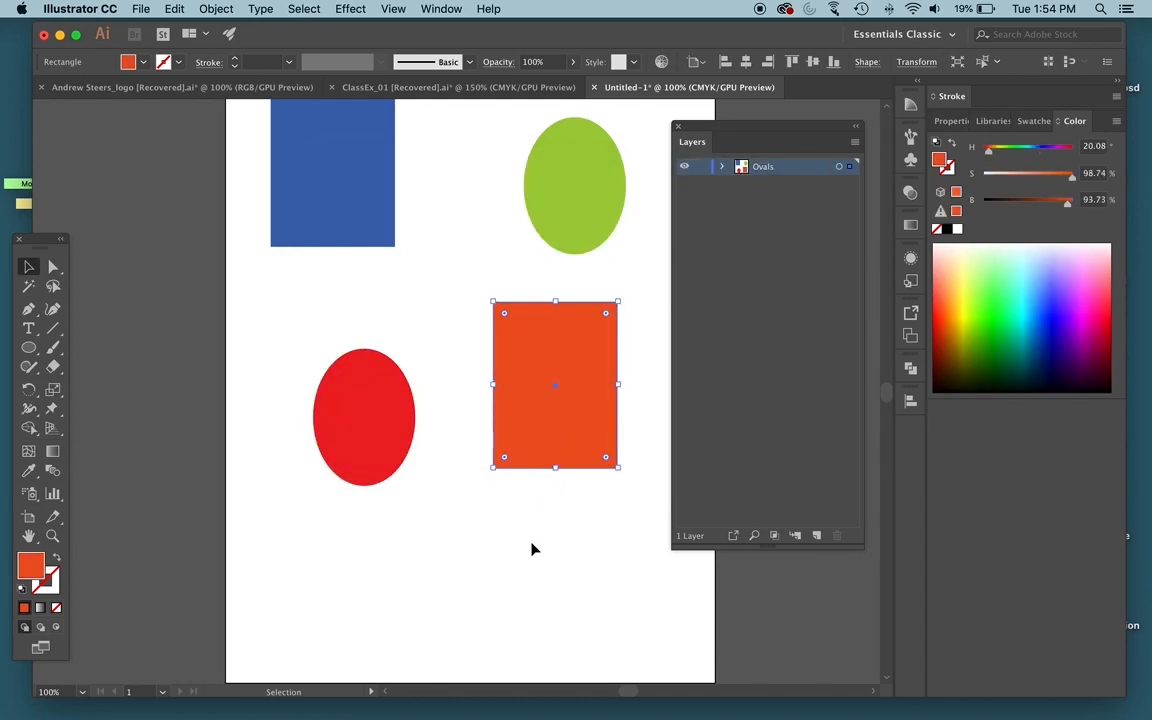
left_click(532, 549)
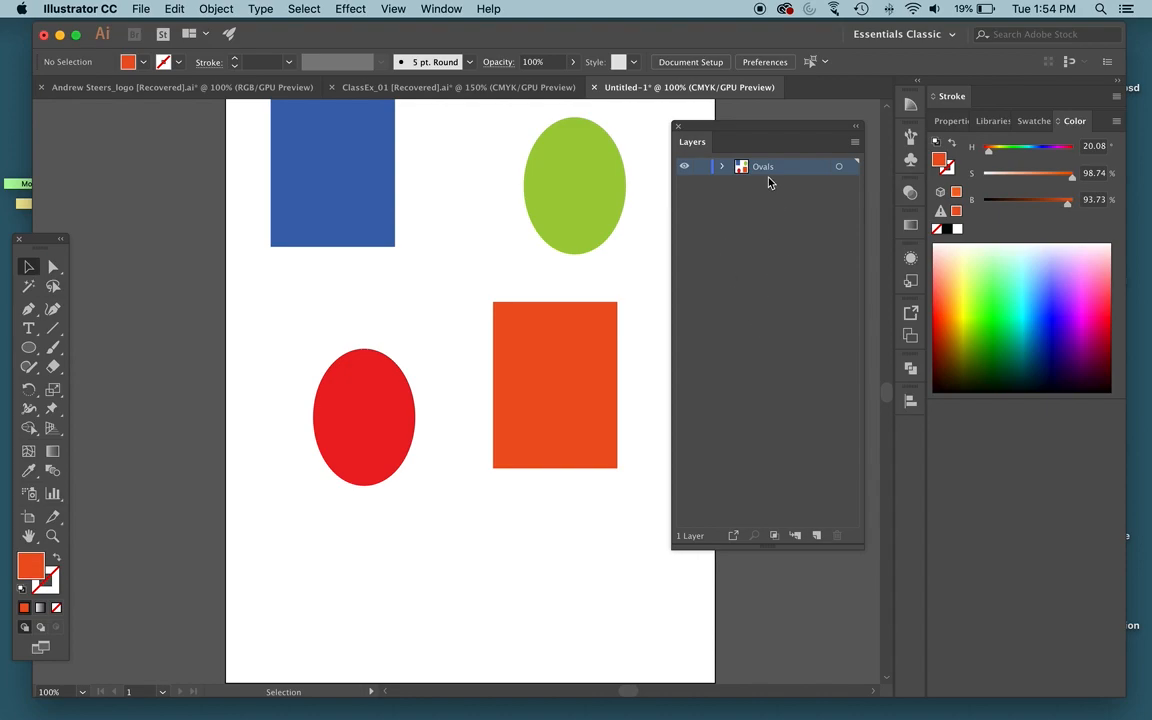
Step: Add a new layer above Ovals and name it Rectangles
scroll(569, 270, "up", 3)
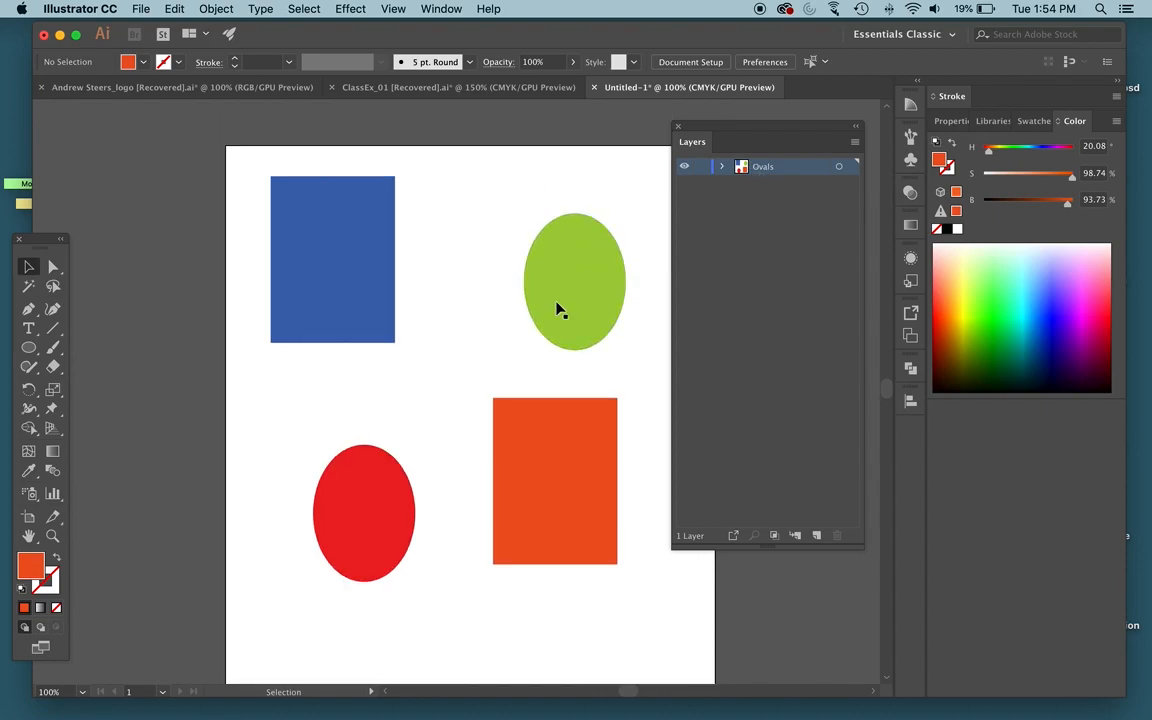
left_click(817, 537)
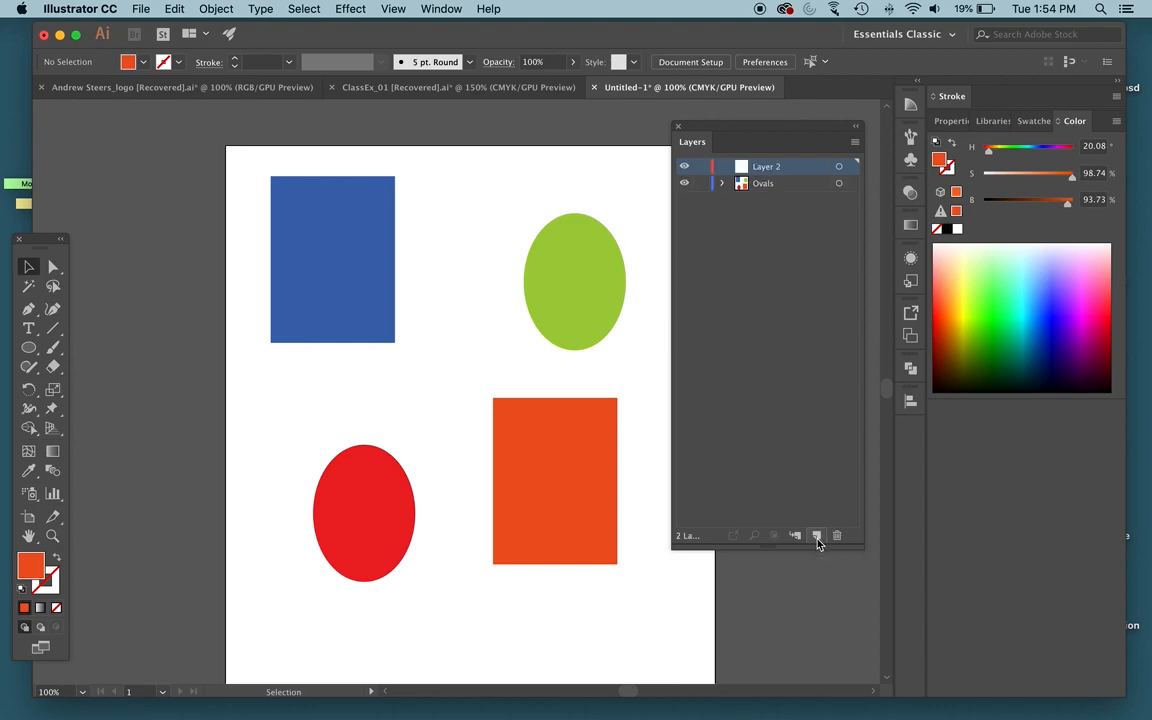
double_click(779, 168)
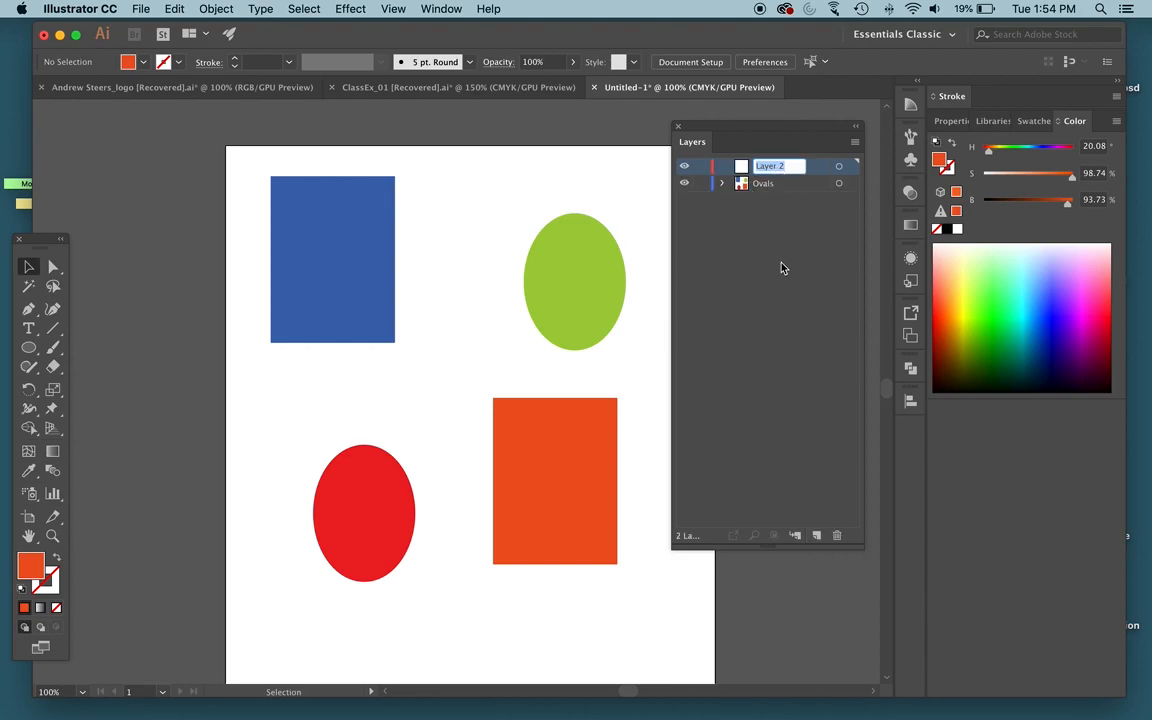
type("Rectangles")
key("Return")
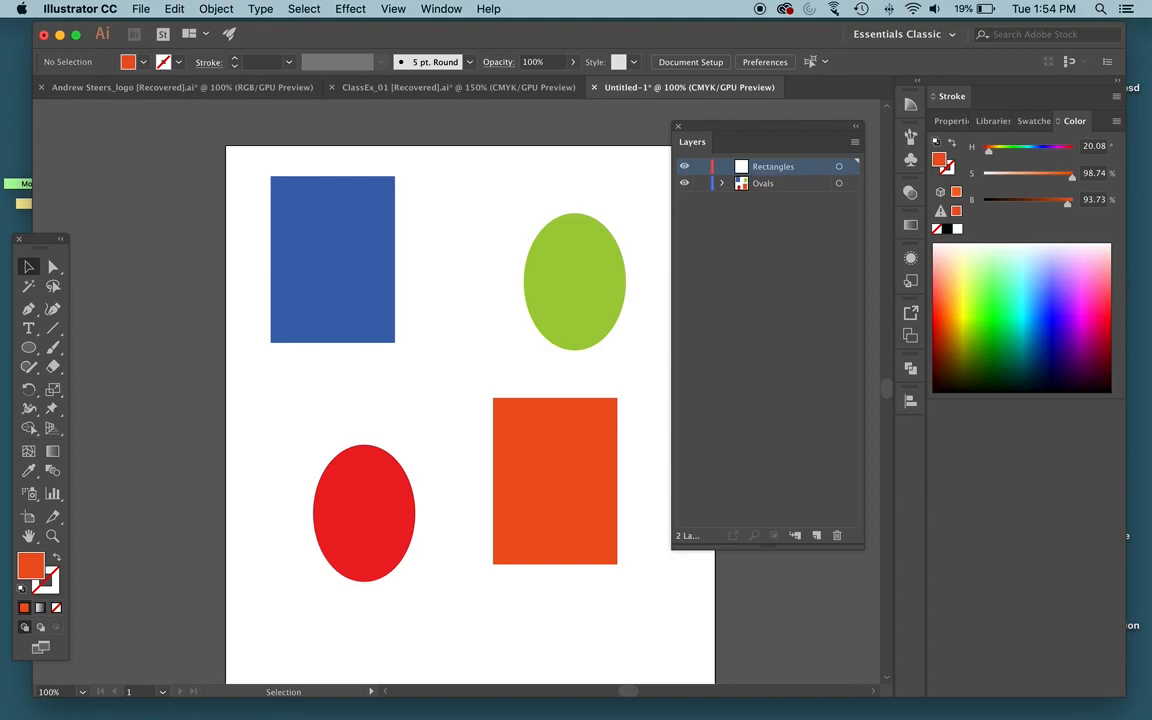
Step: Select the two rectangles in turn, ending on the blue one, and expand the Ovals layer's object list
left_click(325, 255)
left_click(553, 491)
left_click(380, 313)
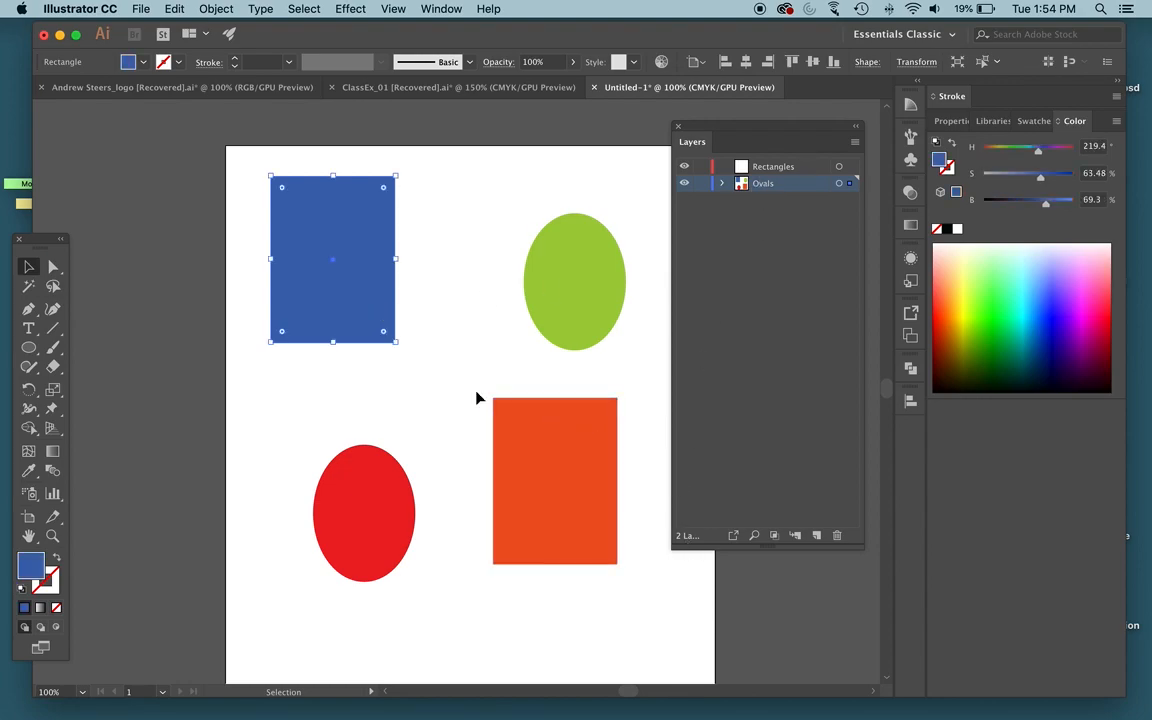
left_click(723, 184)
left_click(723, 184)
left_click(723, 184)
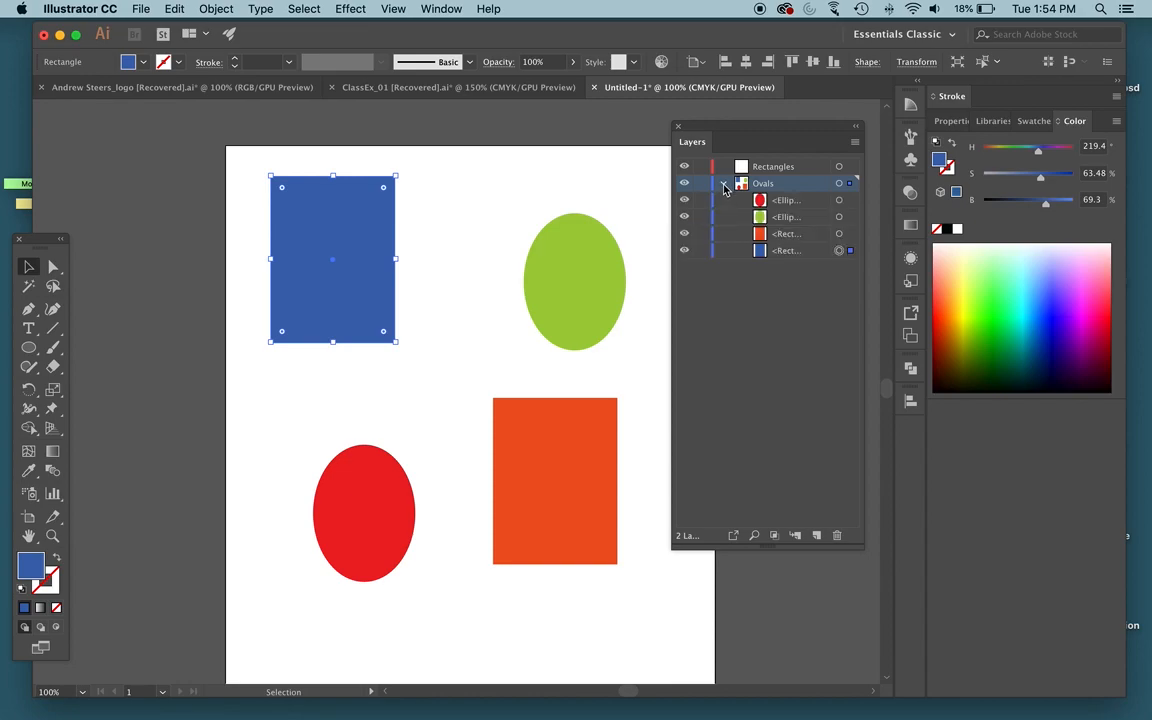
Step: Move the orange and blue rectangles from the Ovals layer into the Rectangles layer, and collapse Ovals
left_click(786, 235)
left_click(783, 250)
left_click(790, 235)
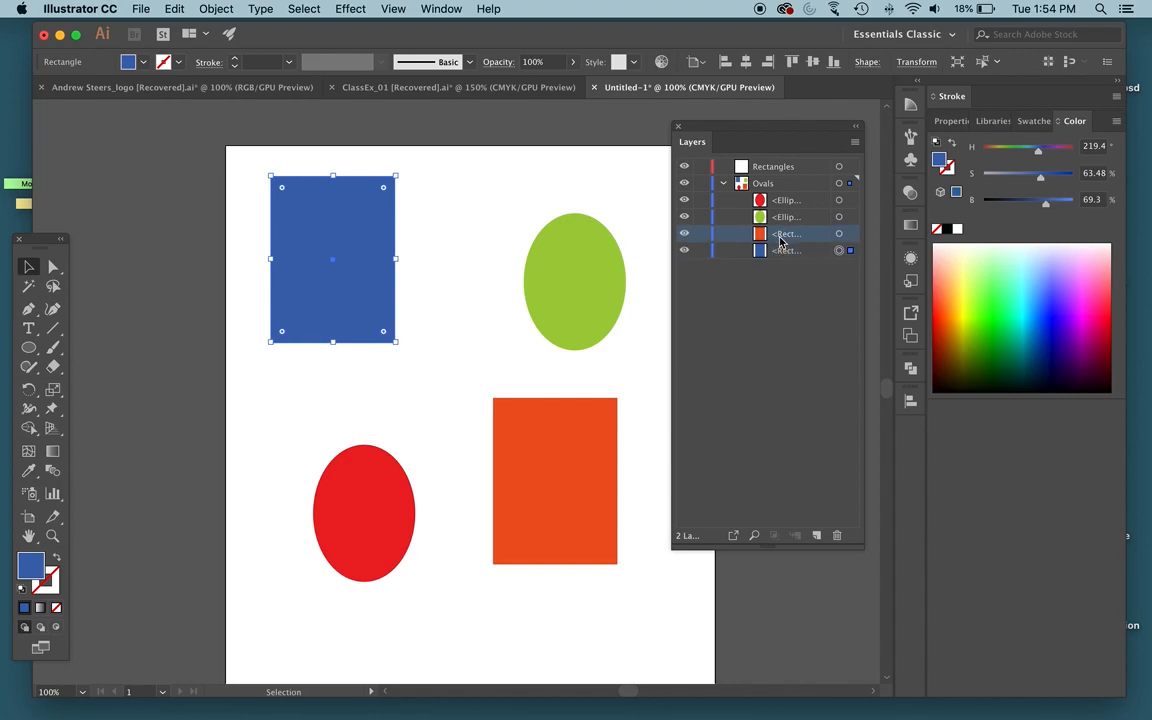
left_click_drag(795, 239, 762, 171)
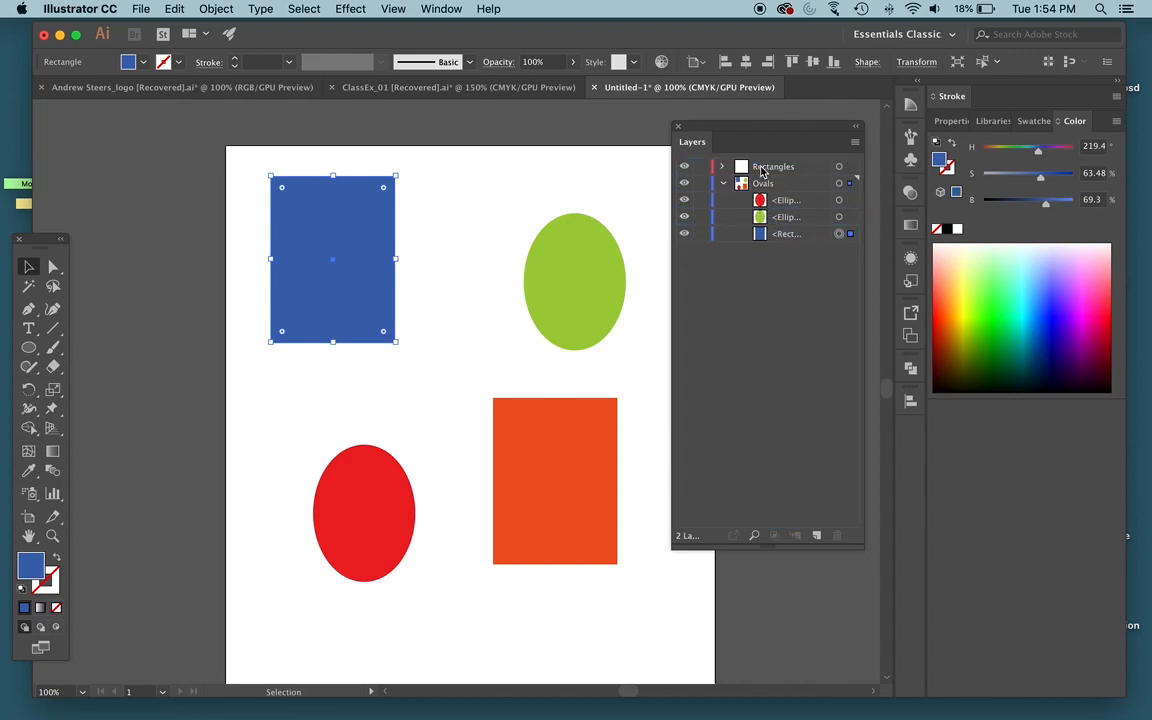
left_click_drag(790, 234, 768, 170)
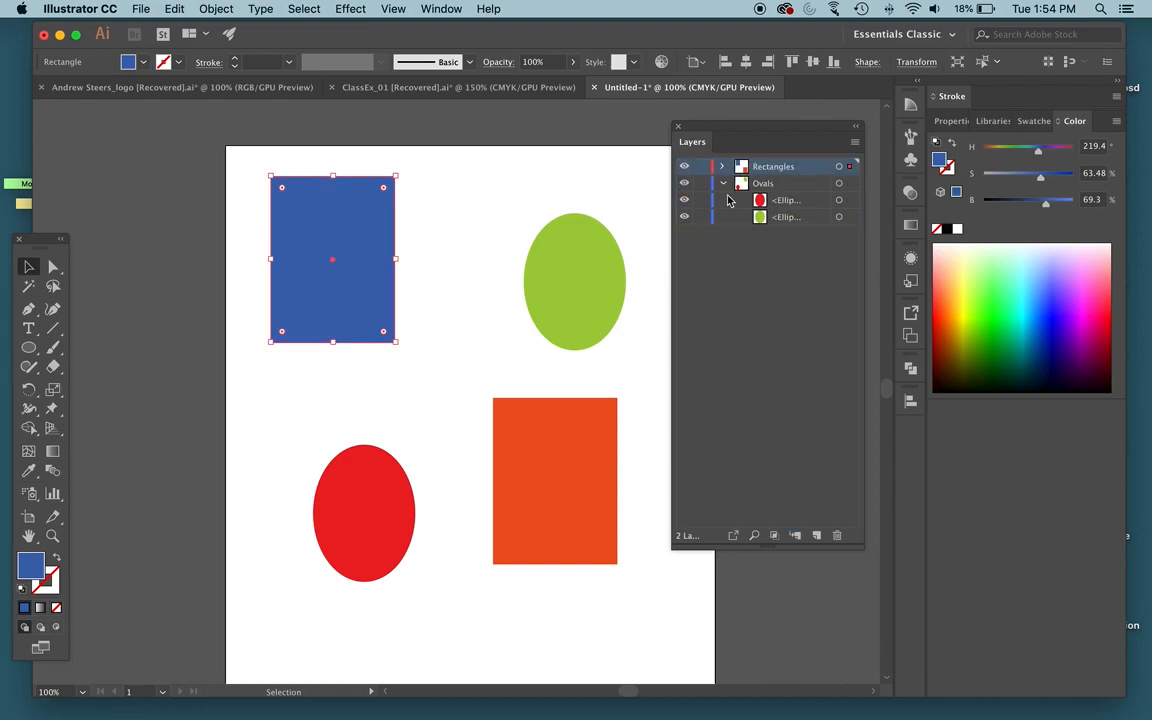
left_click(724, 184)
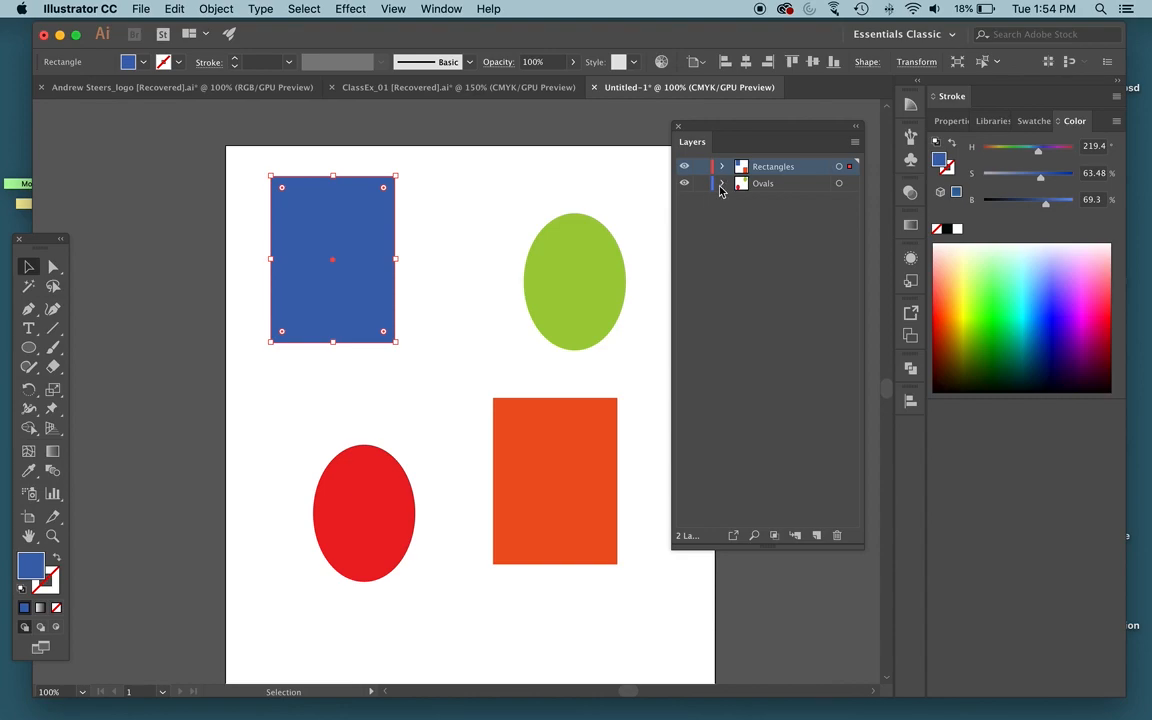
Step: Lock and hide the Ovals layer, and expand the Rectangles layer's object list
left_click(701, 184)
left_click(684, 184)
left_click(722, 167)
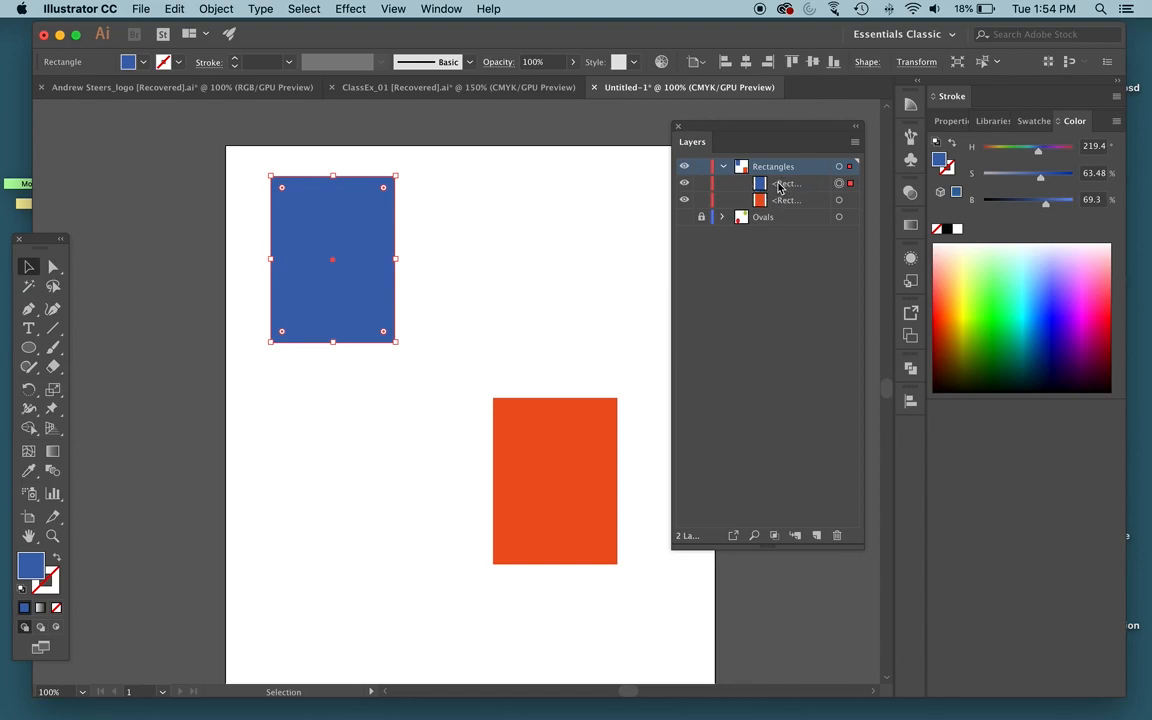
Step: Reposition the blue rectangle to the upper left of the orange one, and collapse the Rectangles layer
left_click(595, 468)
left_click(370, 274)
left_click_drag(370, 274, 525, 273)
left_click_drag(524, 272, 417, 319)
left_click_drag(413, 265, 450, 265)
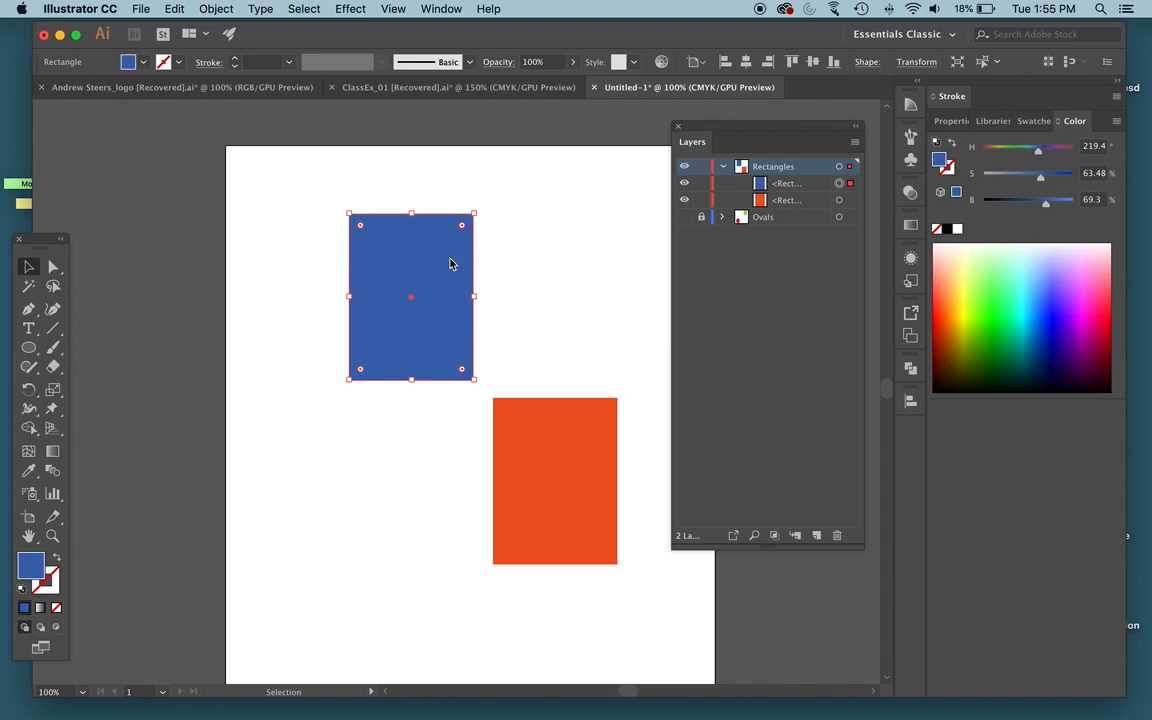
left_click(723, 167)
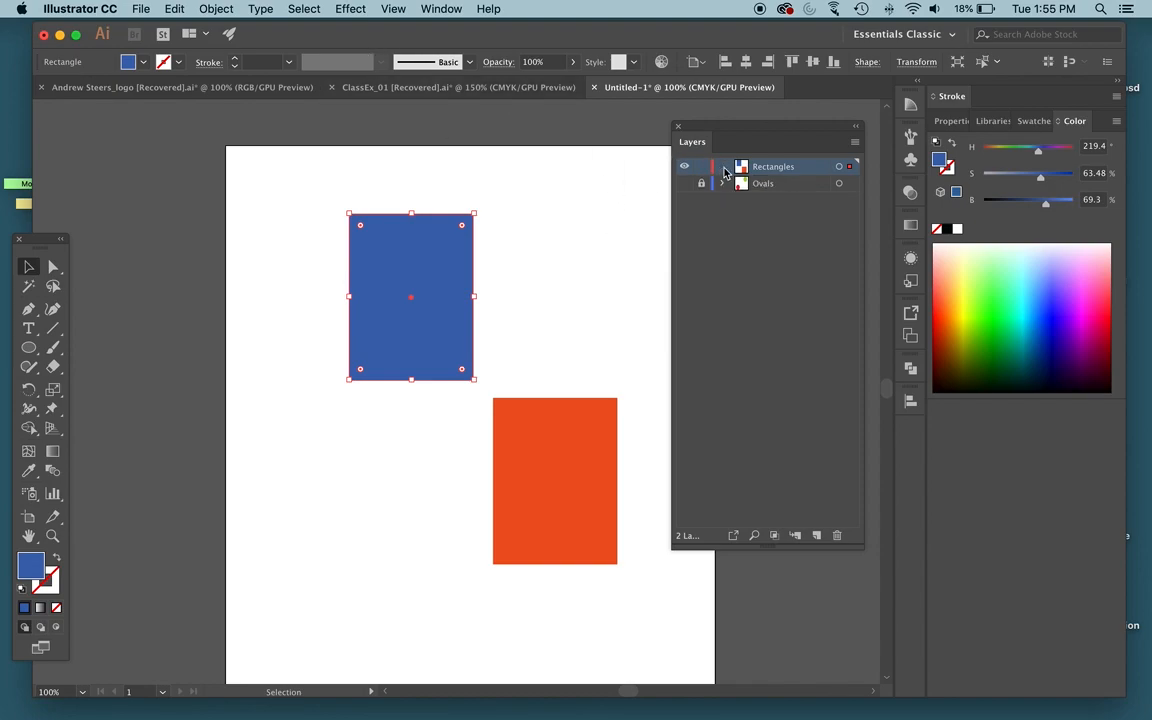
Step: Deselect the blue rectangle, and show and unlock the Ovals layer
left_click(265, 249)
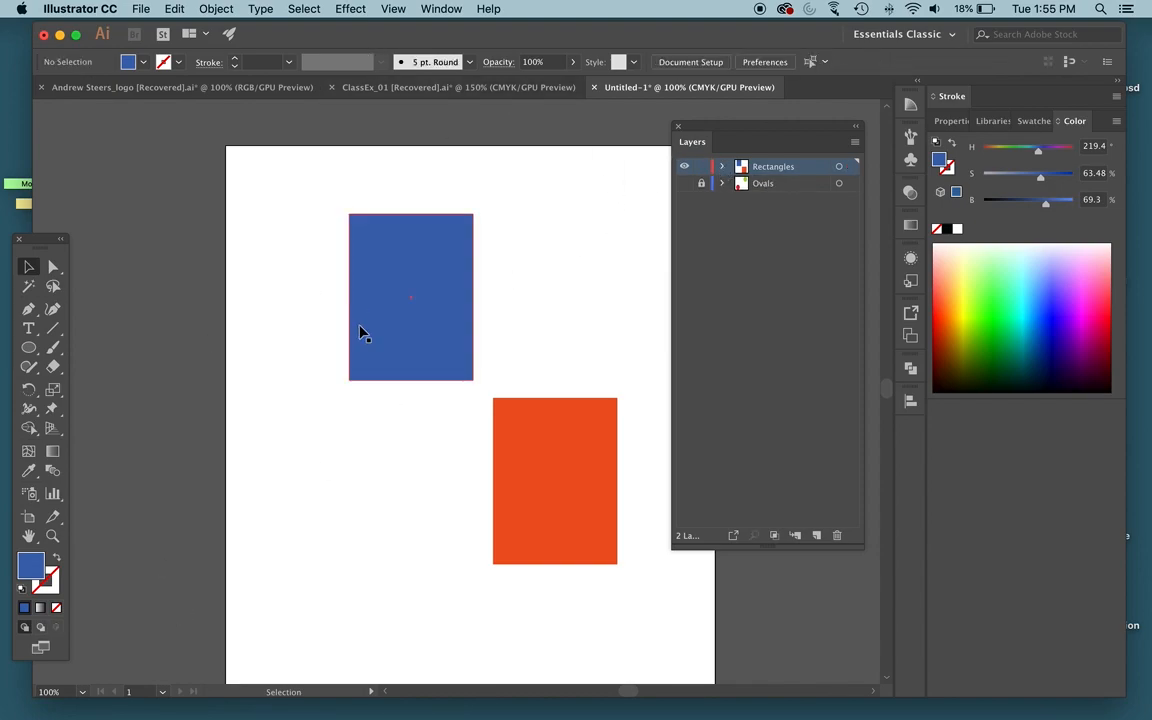
left_click(684, 183)
left_click(702, 185)
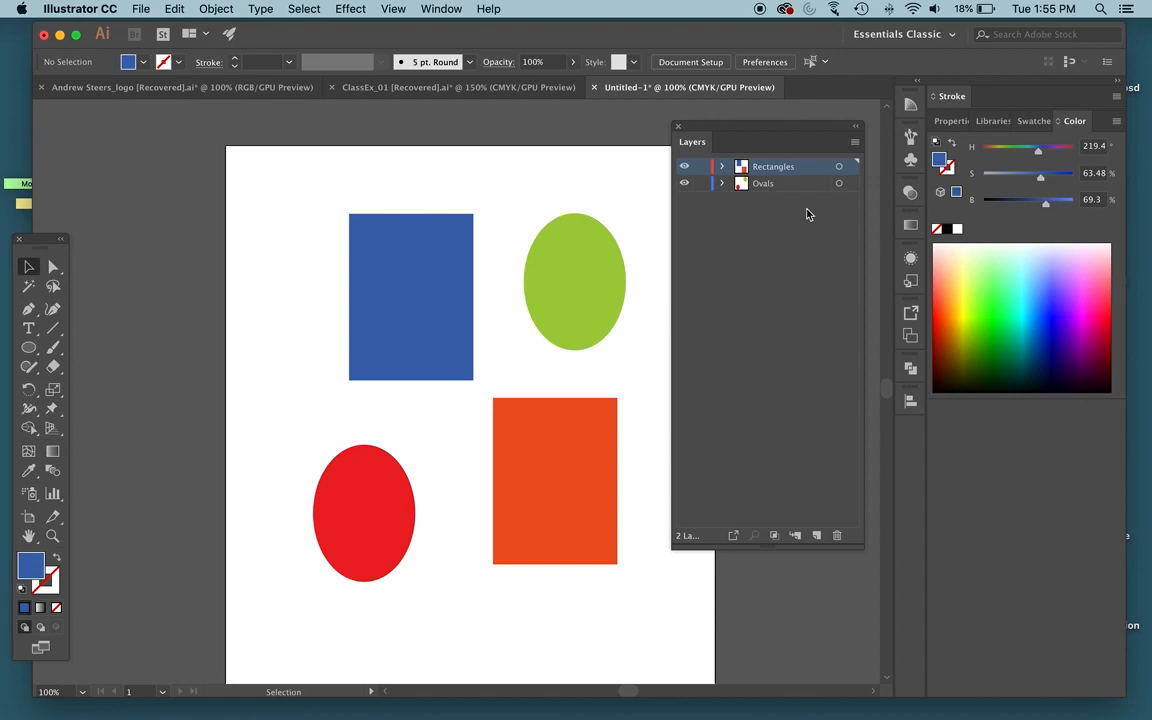
Step: Select the blue rectangle and move it from the Rectangles layer to the Ovals layer using its selected-art indicator
left_click(443, 257)
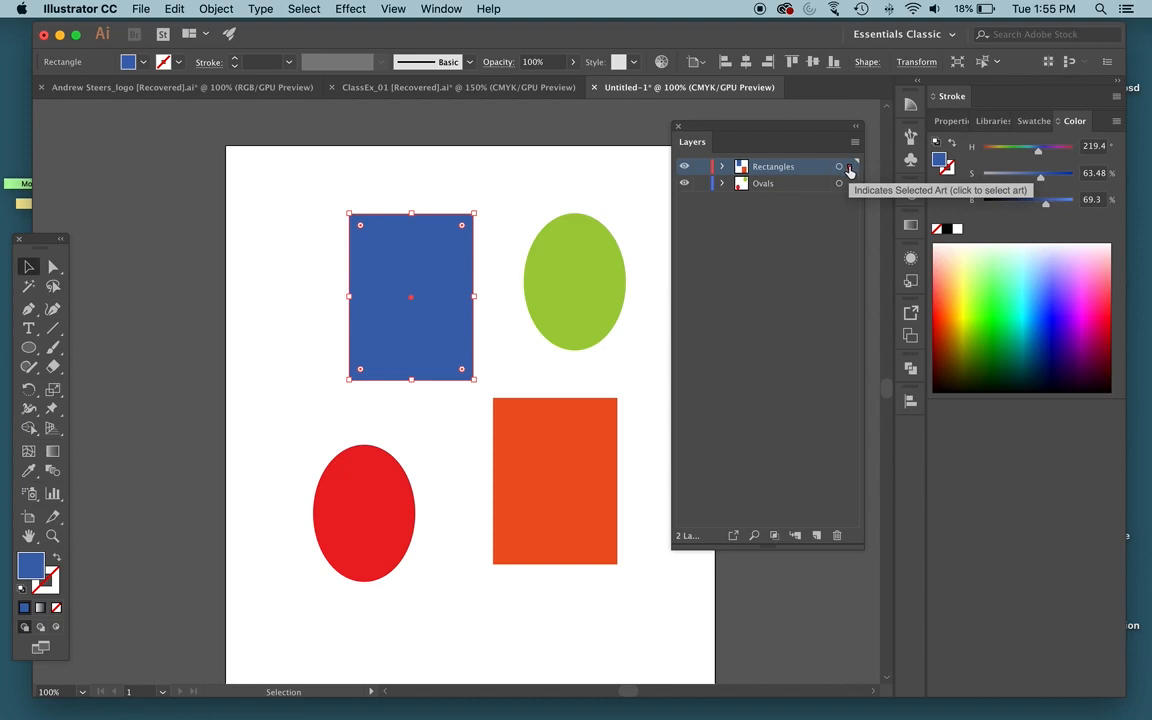
left_click_drag(849, 172, 850, 188)
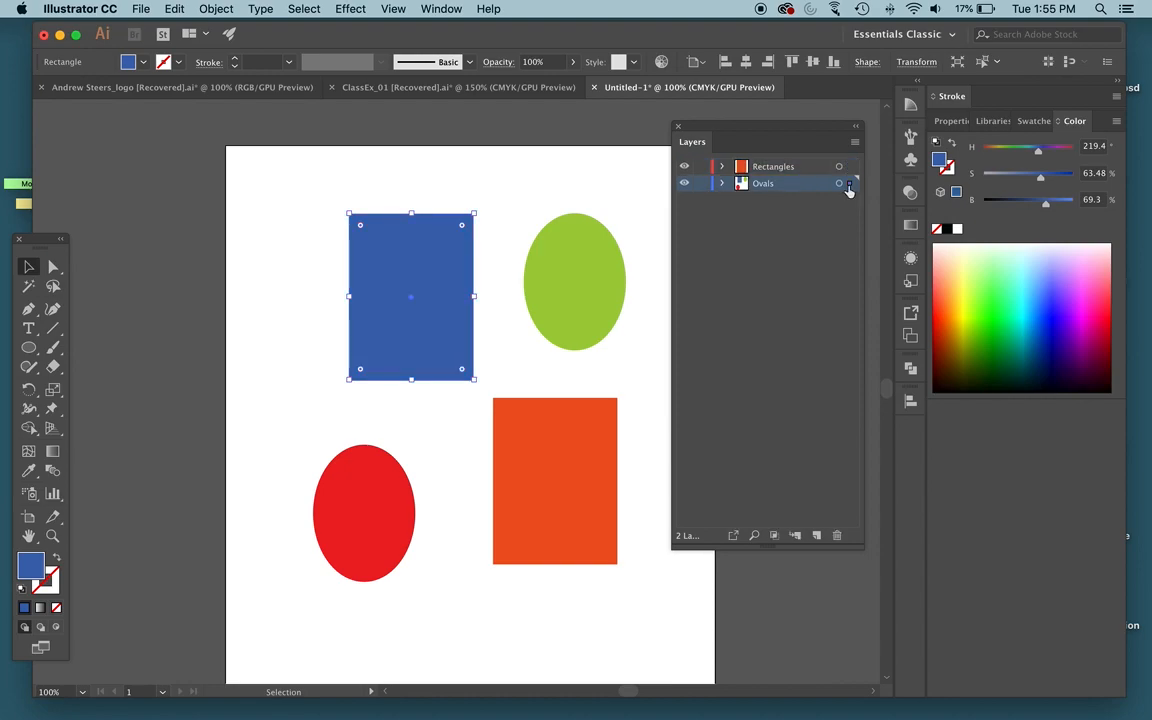
Step: Select the orange rectangle and move it from the Rectangles layer to the Ovals layer using its selected-art indicator
left_click(721, 184)
left_click(724, 184)
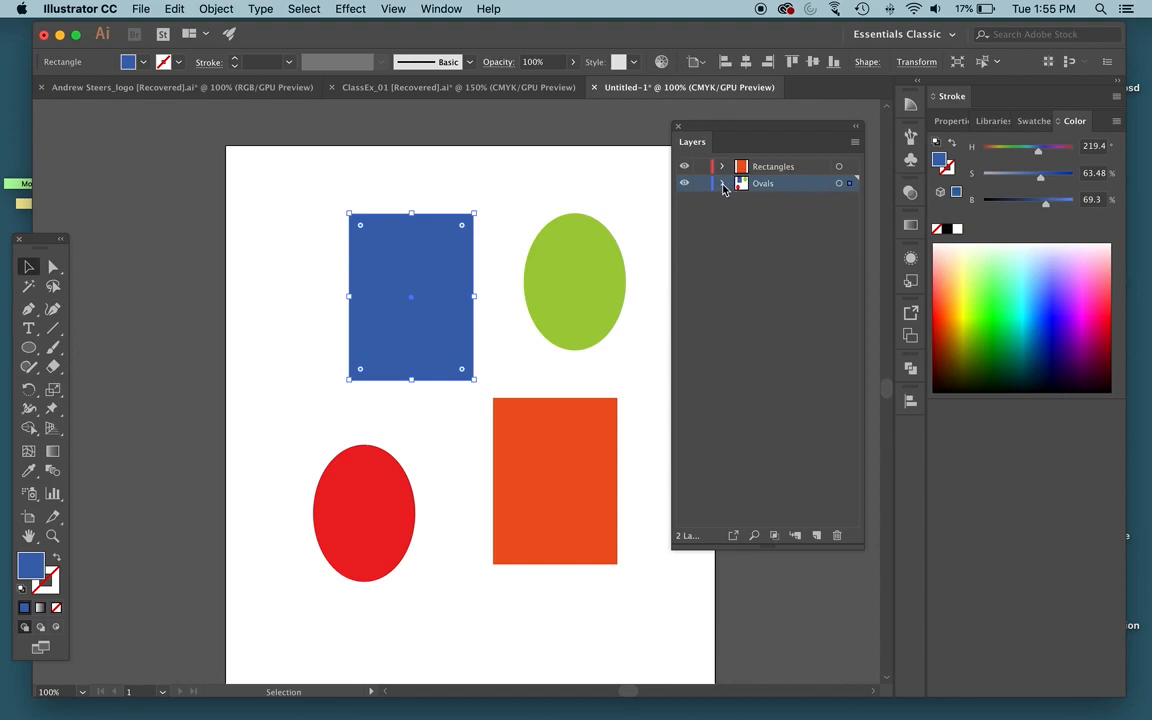
left_click(590, 428)
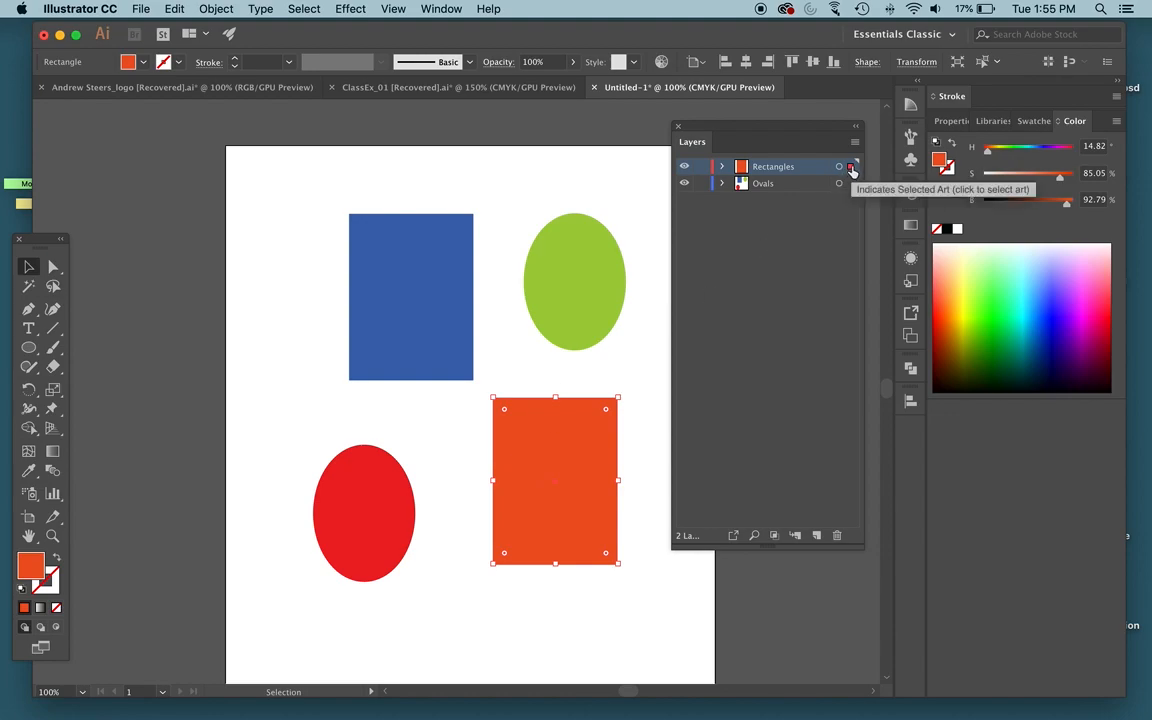
left_click_drag(850, 168, 849, 184)
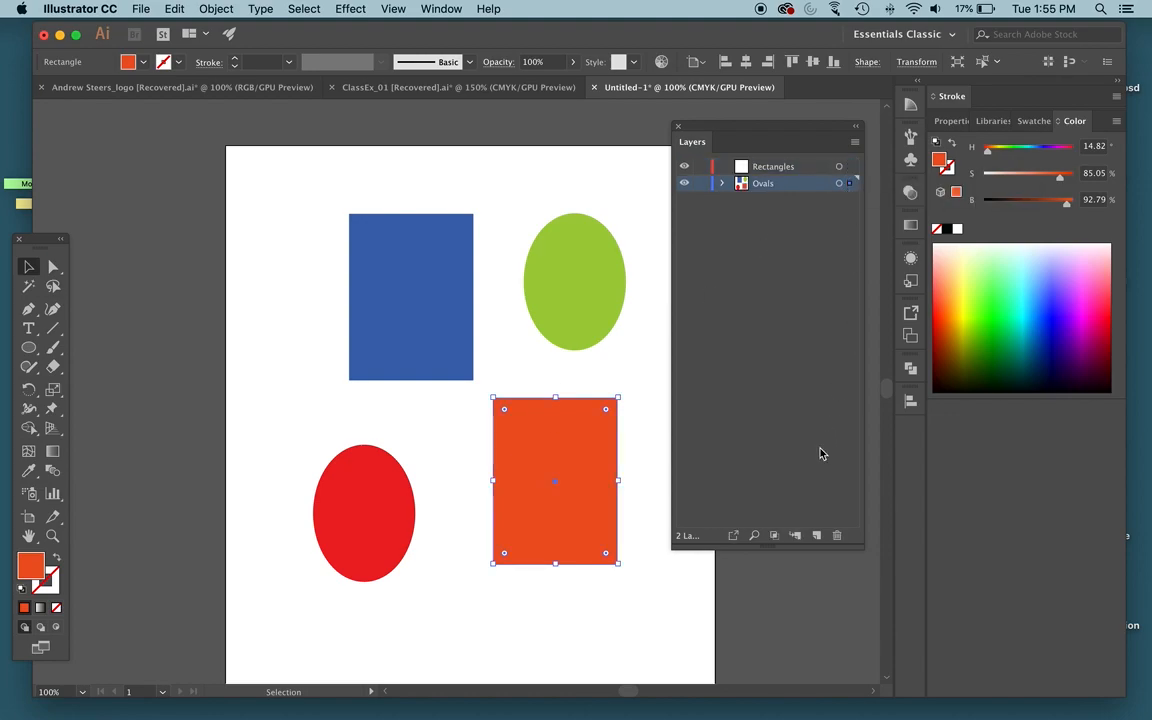
Step: Rearrange the shapes so the orange and blue rectangles sit side by side above the red and green ovals
left_click_drag(567, 439, 300, 261)
left_click_drag(406, 262, 440, 262)
left_click_drag(574, 276, 549, 548)
left_click_drag(396, 504, 452, 540)
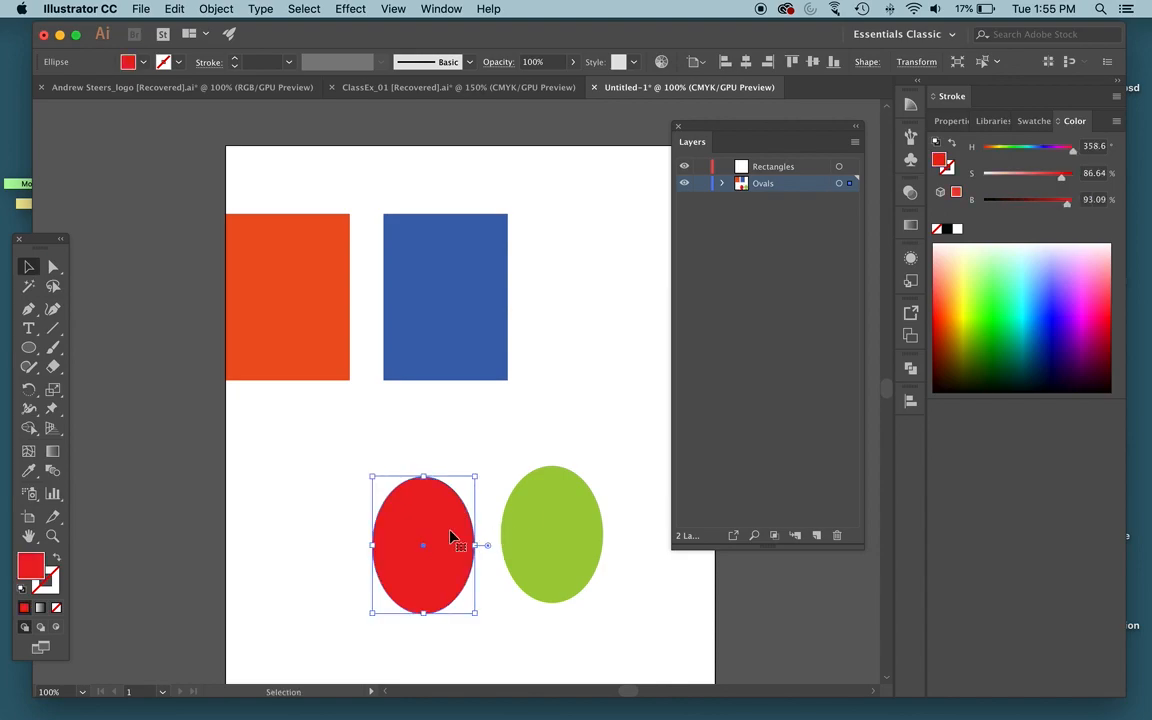
left_click_drag(319, 346, 342, 364)
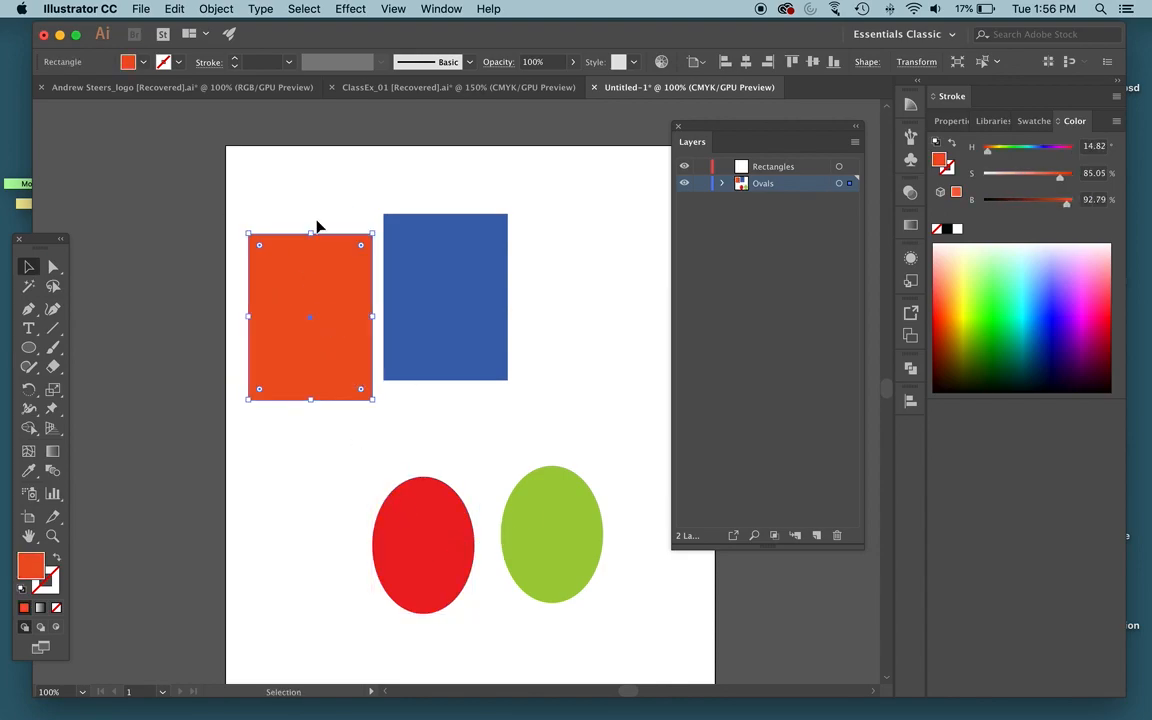
Step: Select the orange and blue rectangles together, move them to the Rectangles layer with the selected-art indicator, and deselect them
left_click(573, 263)
left_click_drag(292, 221, 496, 386)
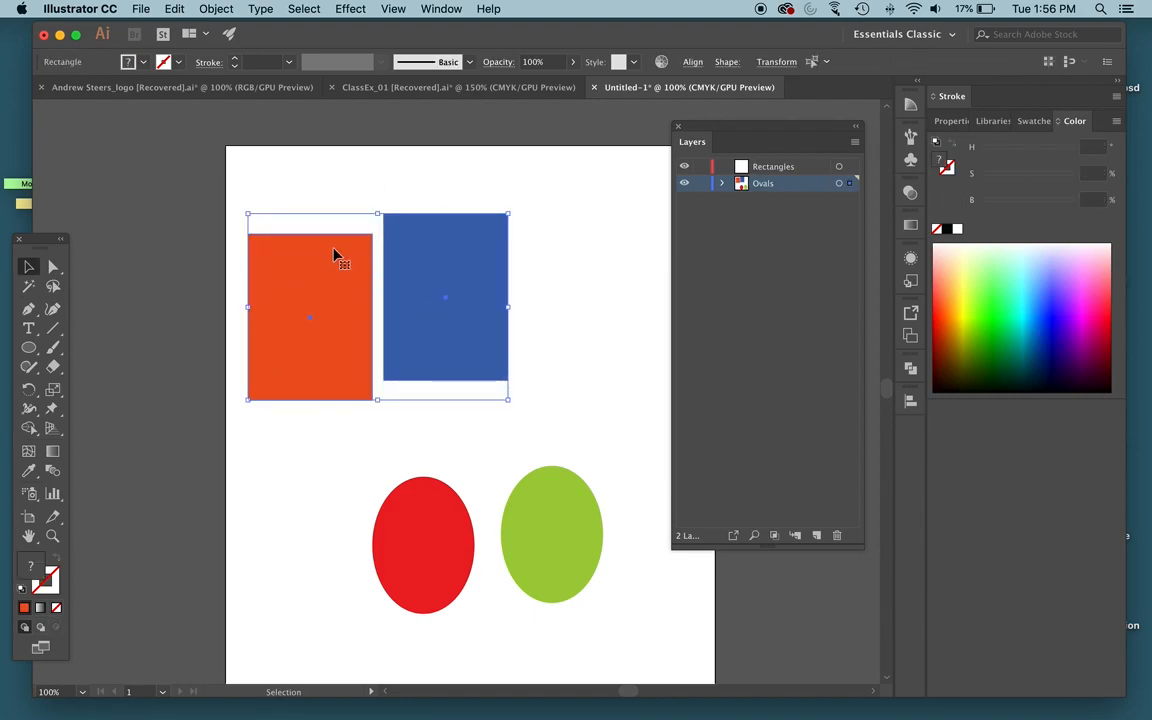
left_click_drag(848, 187, 850, 166)
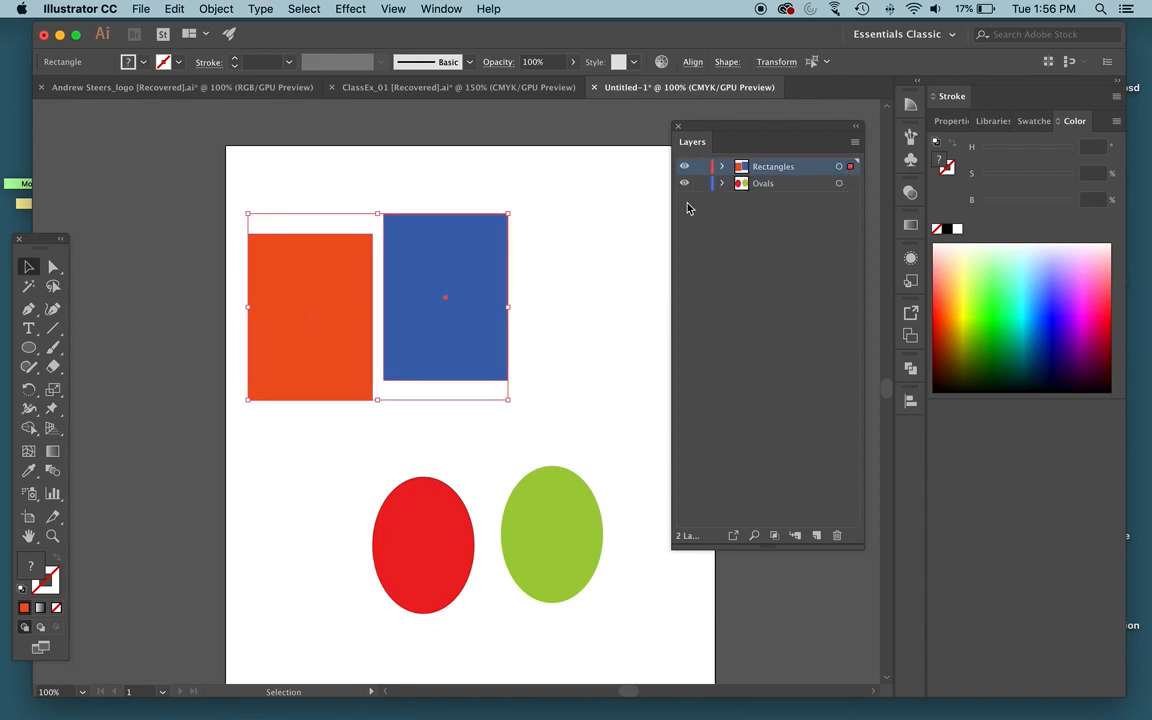
left_click(630, 224)
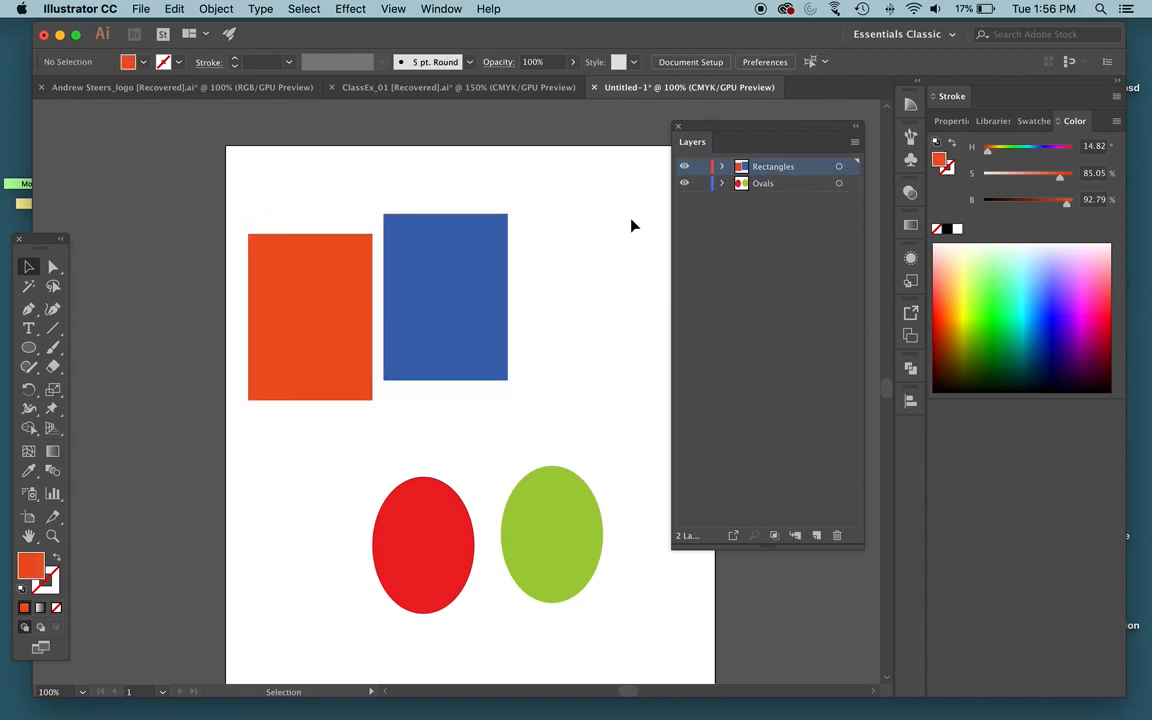
Step: Duplicate the blue rectangle to the right of the original, and hide and lock the Ovals layer
left_click(462, 325)
left_click_drag(506, 311, 658, 318)
left_click(684, 184)
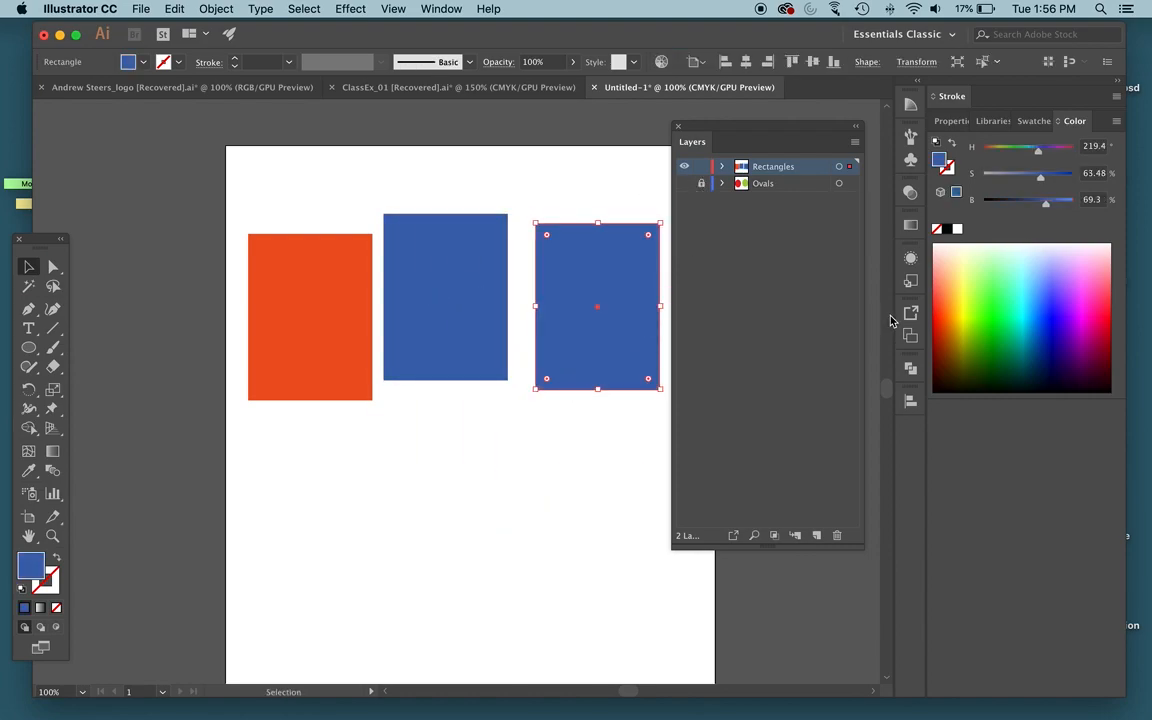
Step: Fill the duplicated rectangle with yellow, deselect it, and shift the floating Layers panel slightly away from the shapes
left_click(970, 308)
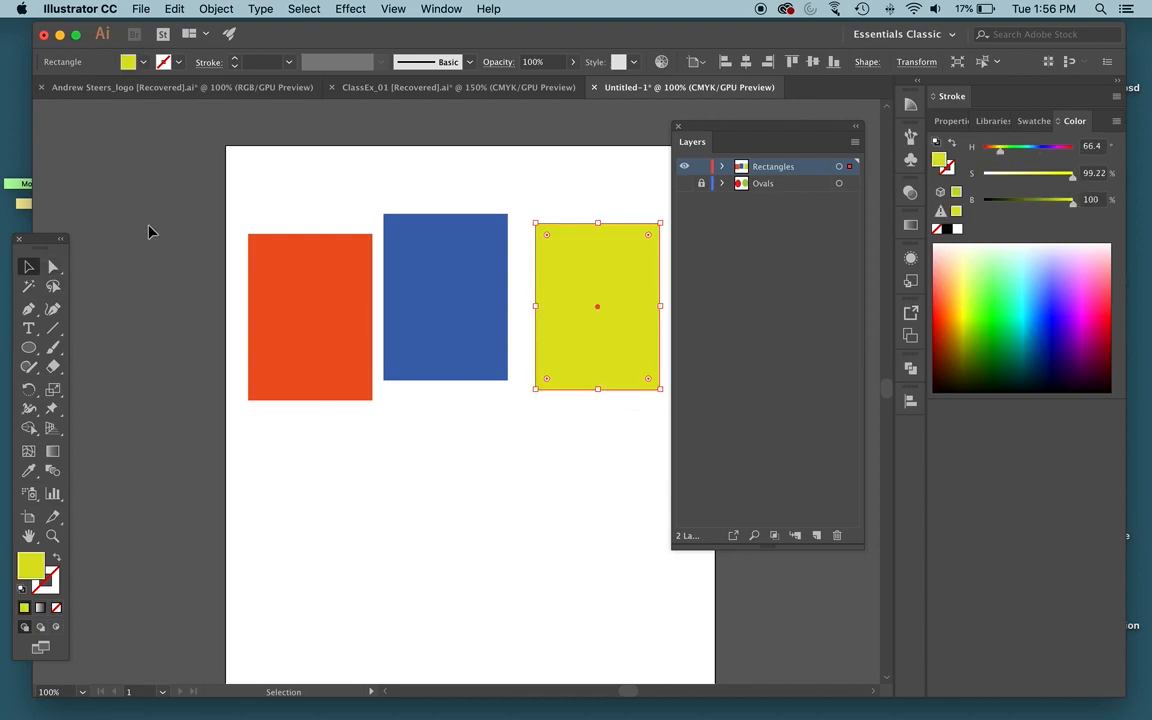
left_click(261, 222)
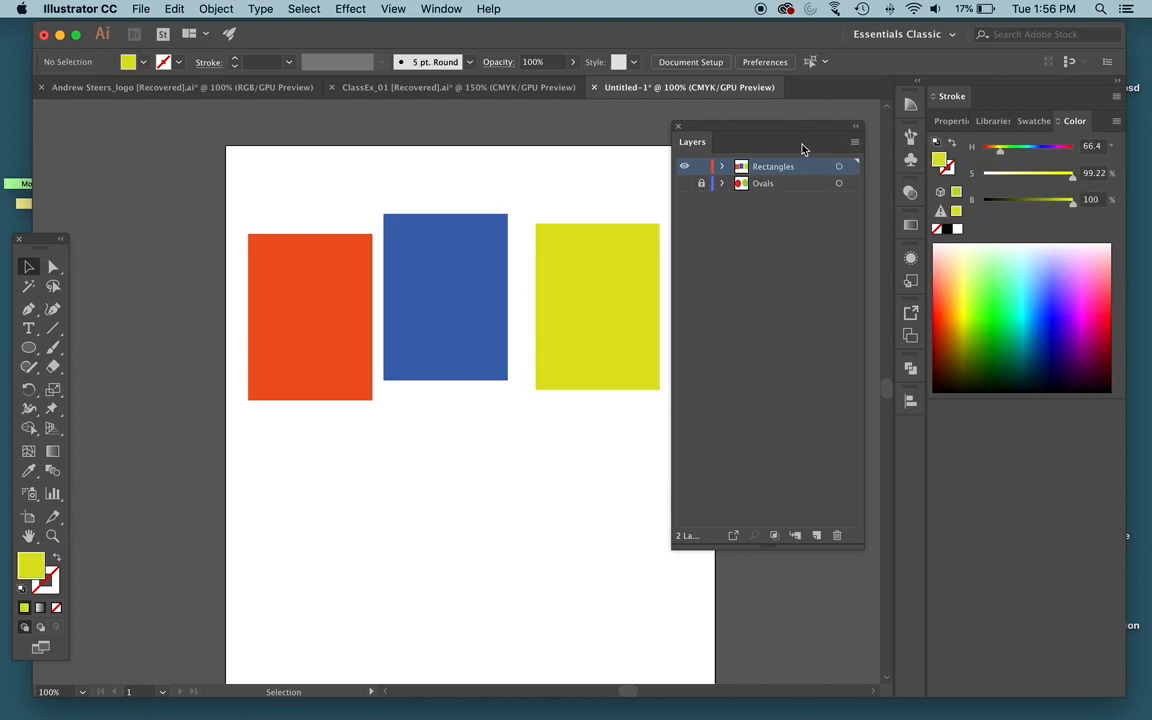
left_click_drag(757, 133, 783, 139)
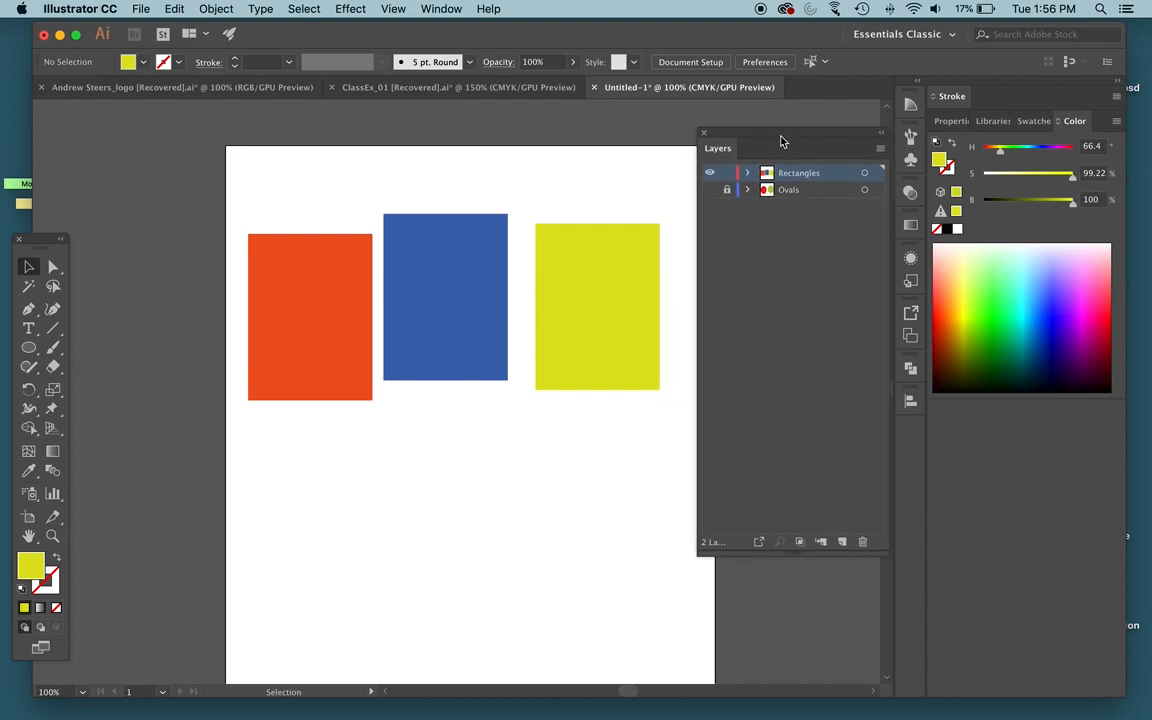
Step: Arrange the three rectangles in an overlapping cluster, with blue at the upper right, yellow at the left and orange lowest, and deselect them
left_click_drag(632, 306, 447, 522)
left_click(267, 267)
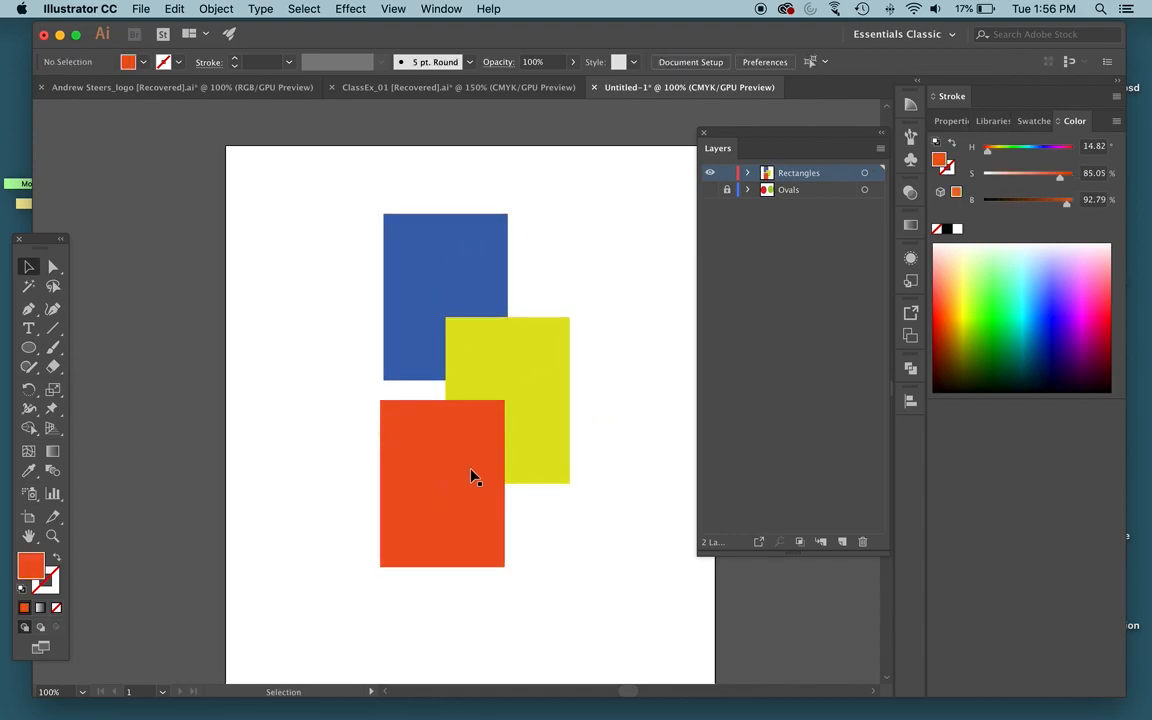
left_click_drag(543, 388, 415, 400)
left_click_drag(267, 350, 309, 406)
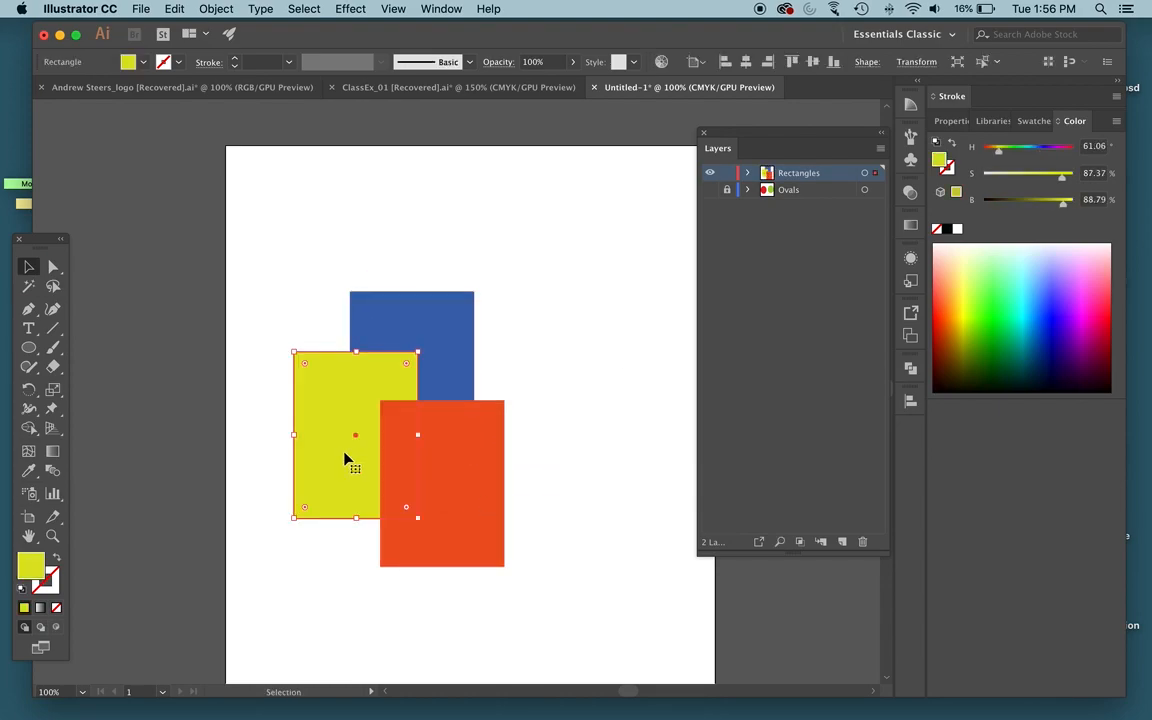
left_click(599, 470)
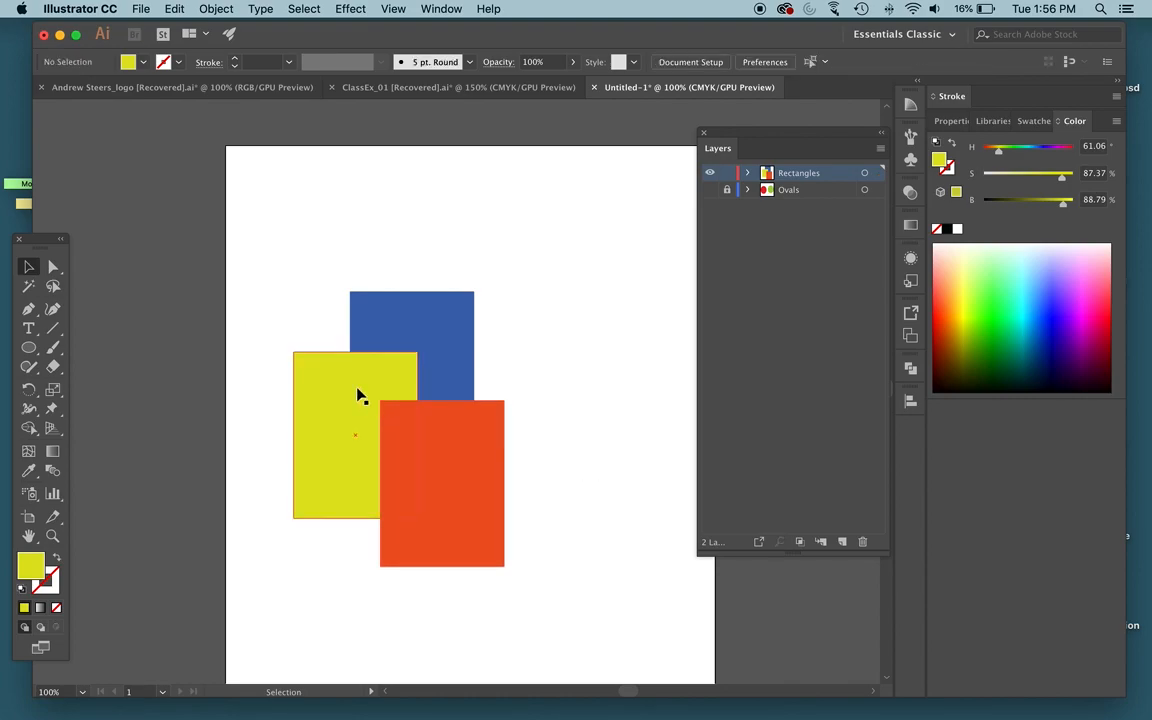
left_click(410, 362)
left_click(432, 349)
left_click_drag(426, 347, 474, 366)
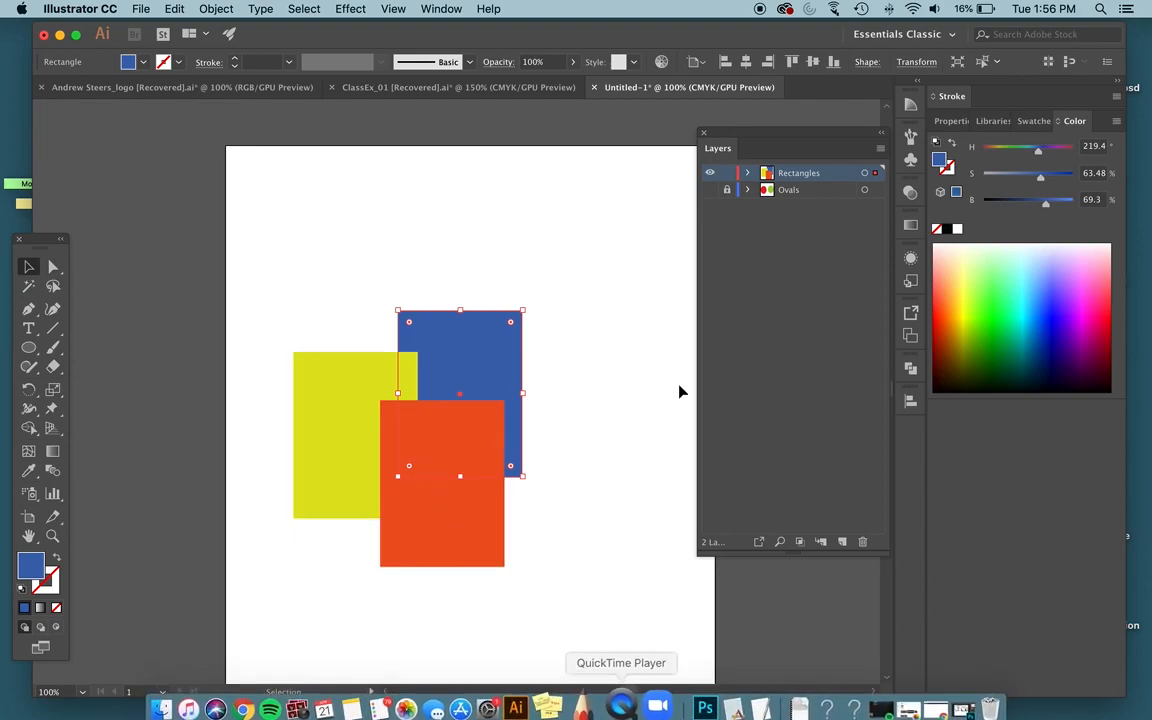
left_click(655, 265)
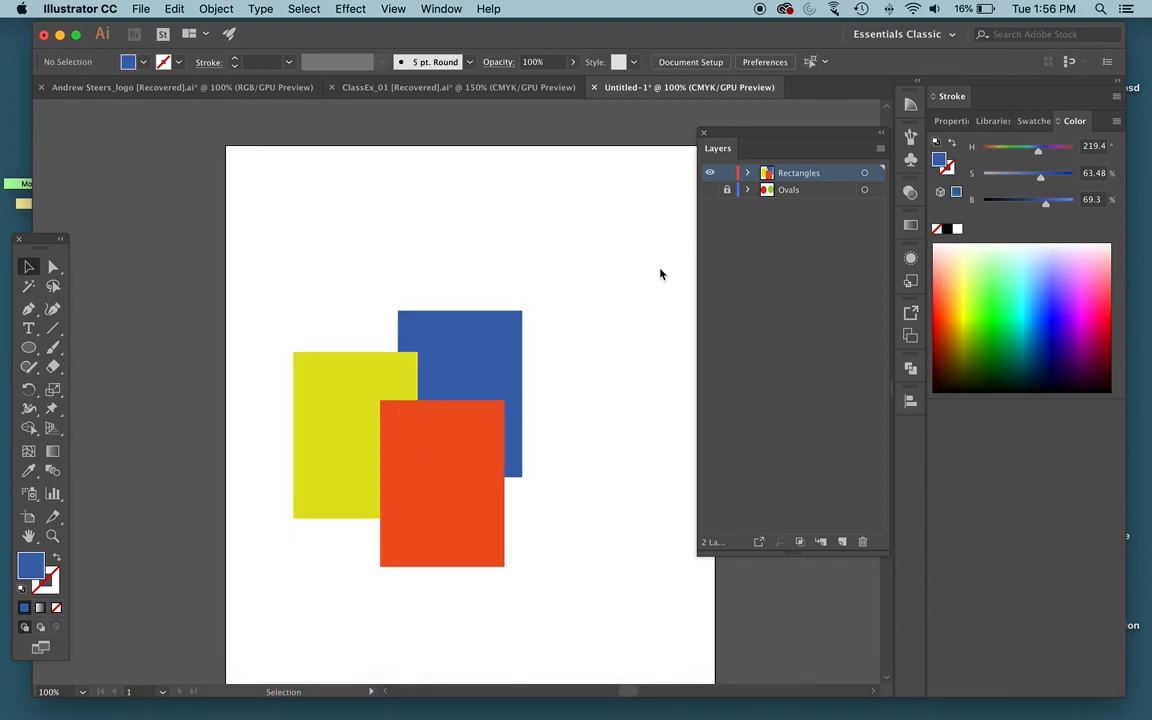
Step: Select the blue rectangle, expand the Rectangles layer, and move the blue object to the top of its stacking order
left_click(507, 353)
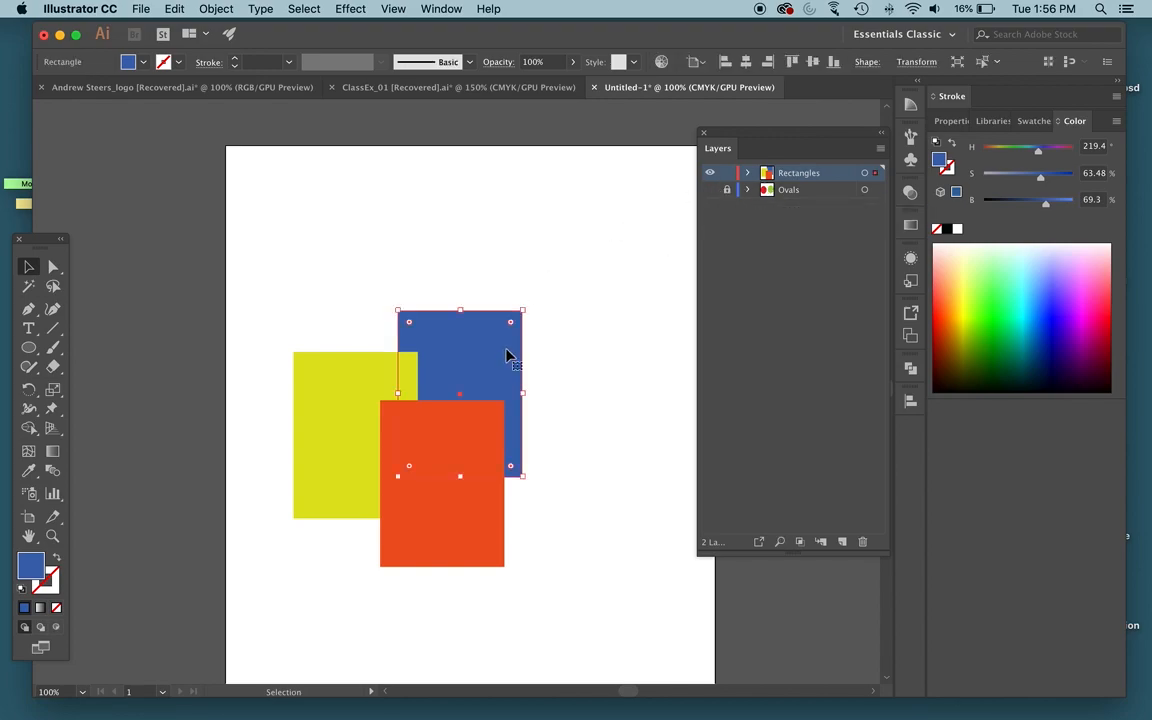
left_click(749, 174)
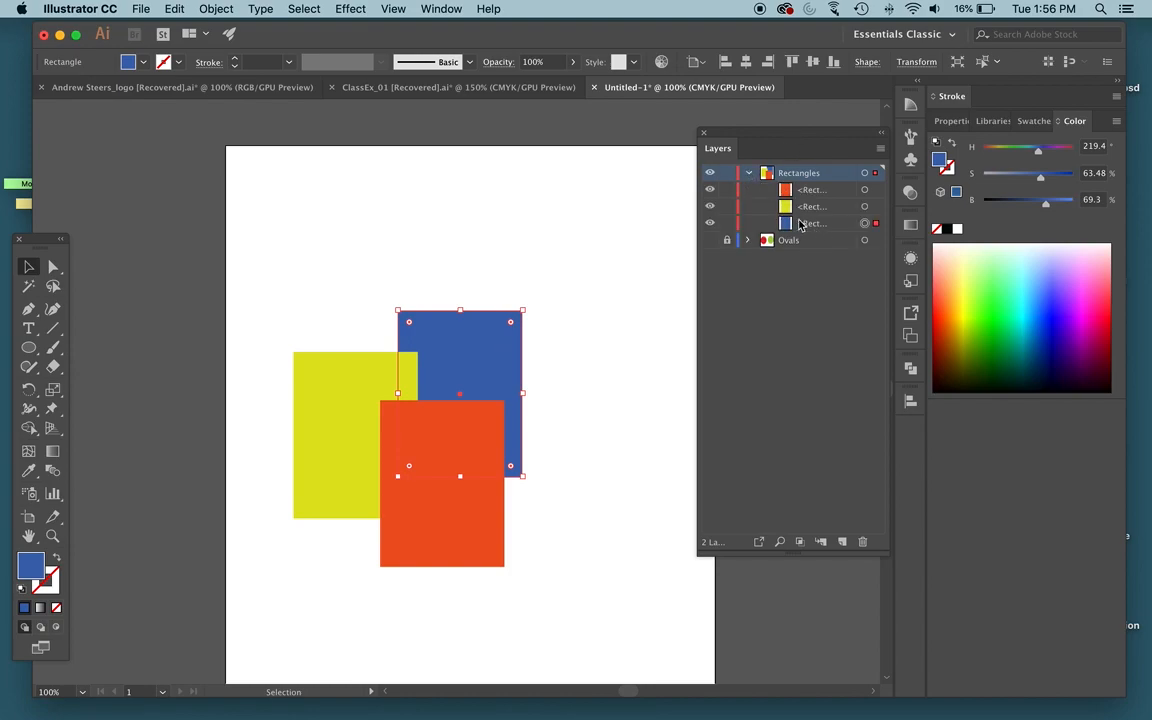
left_click(810, 223)
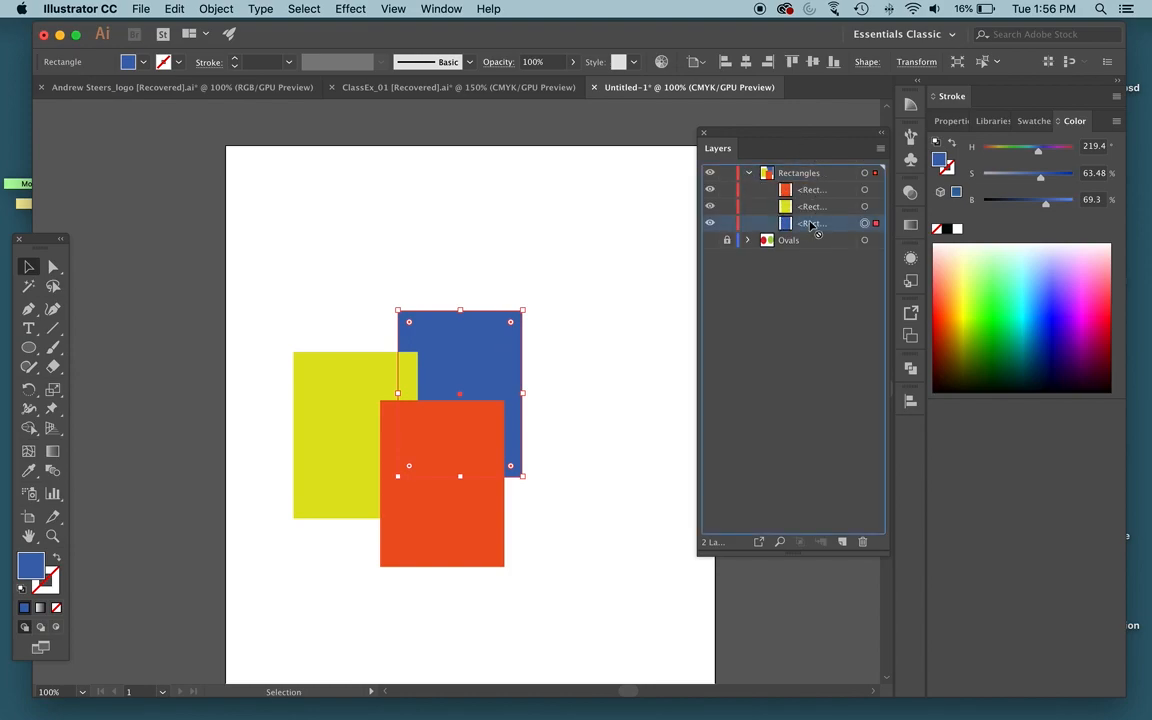
left_click_drag(810, 209, 812, 182)
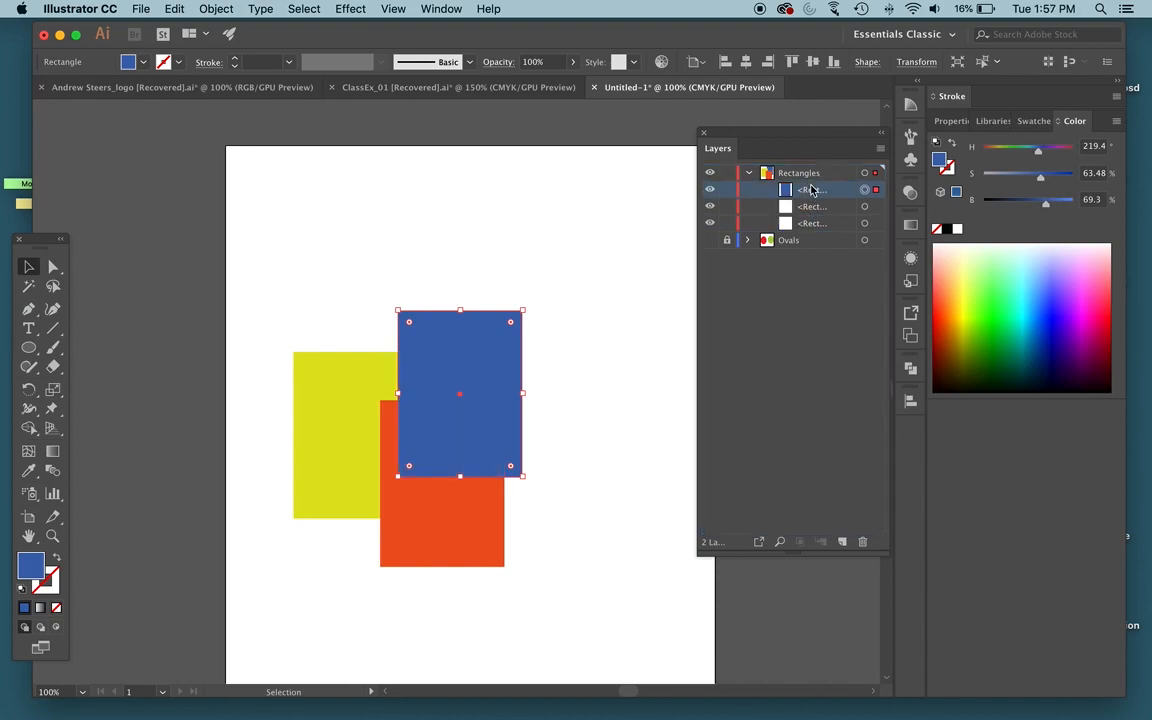
Step: Move the yellow rectangle to the lower right of the blue one, reorder it to the top of the Rectangles layer, and deselect it
left_click_drag(350, 380, 453, 449)
left_click_drag(512, 512, 564, 500)
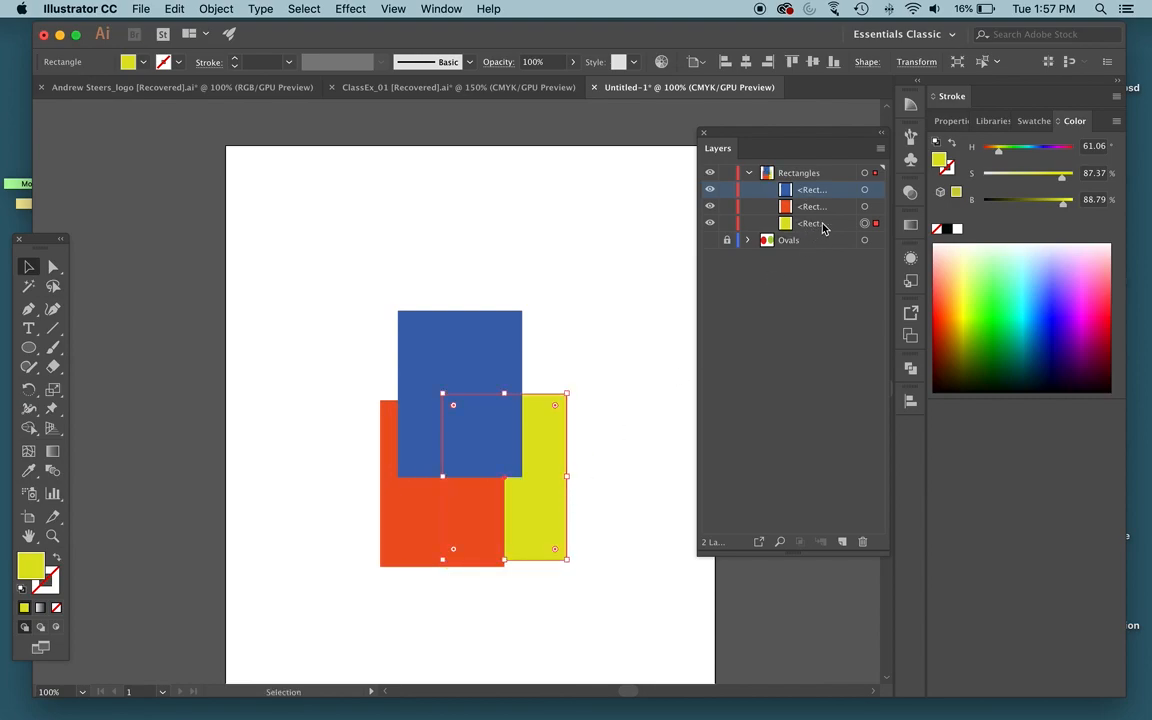
left_click_drag(566, 445, 583, 465)
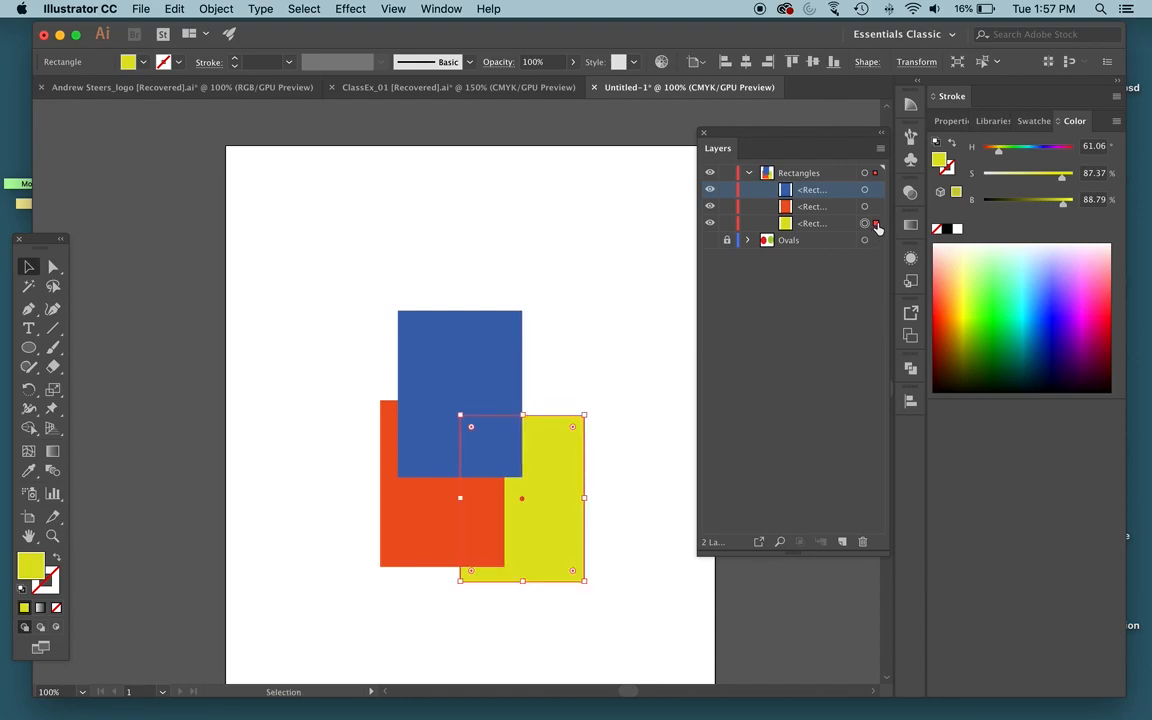
left_click_drag(830, 226, 825, 190)
left_click(625, 237)
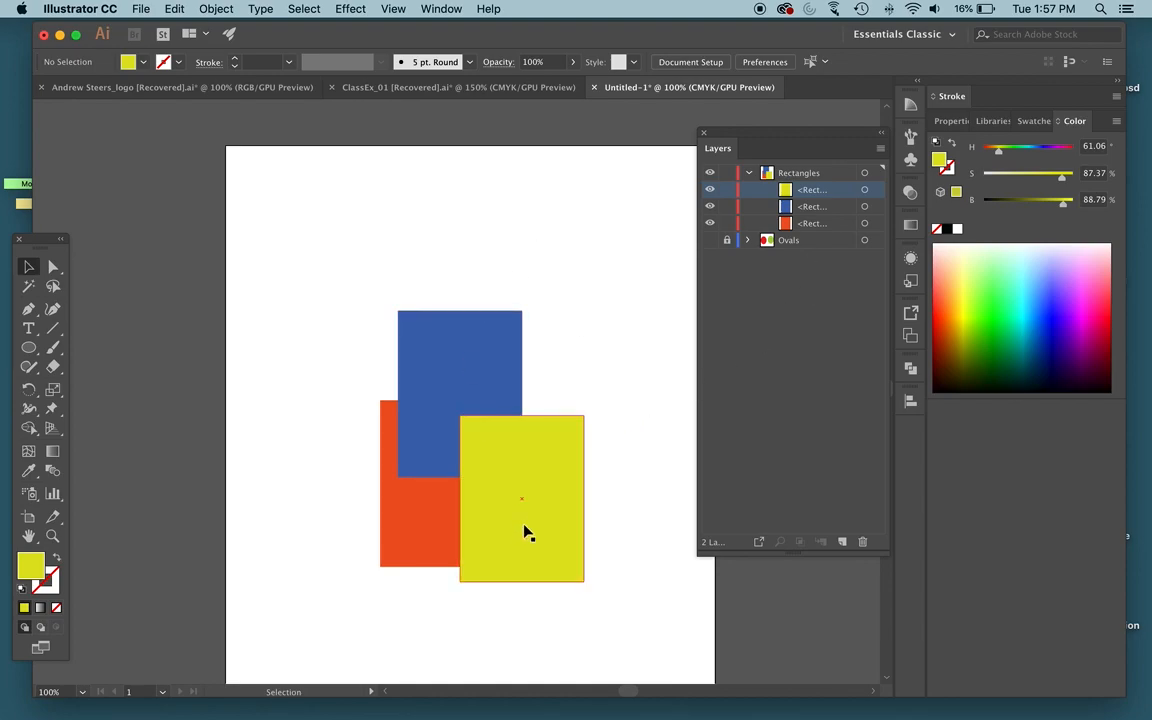
Step: Bring the orange rectangle to the front with the Arrange command, and reposition it over the blue and yellow ones
left_click(405, 535)
left_click_drag(406, 535, 378, 549)
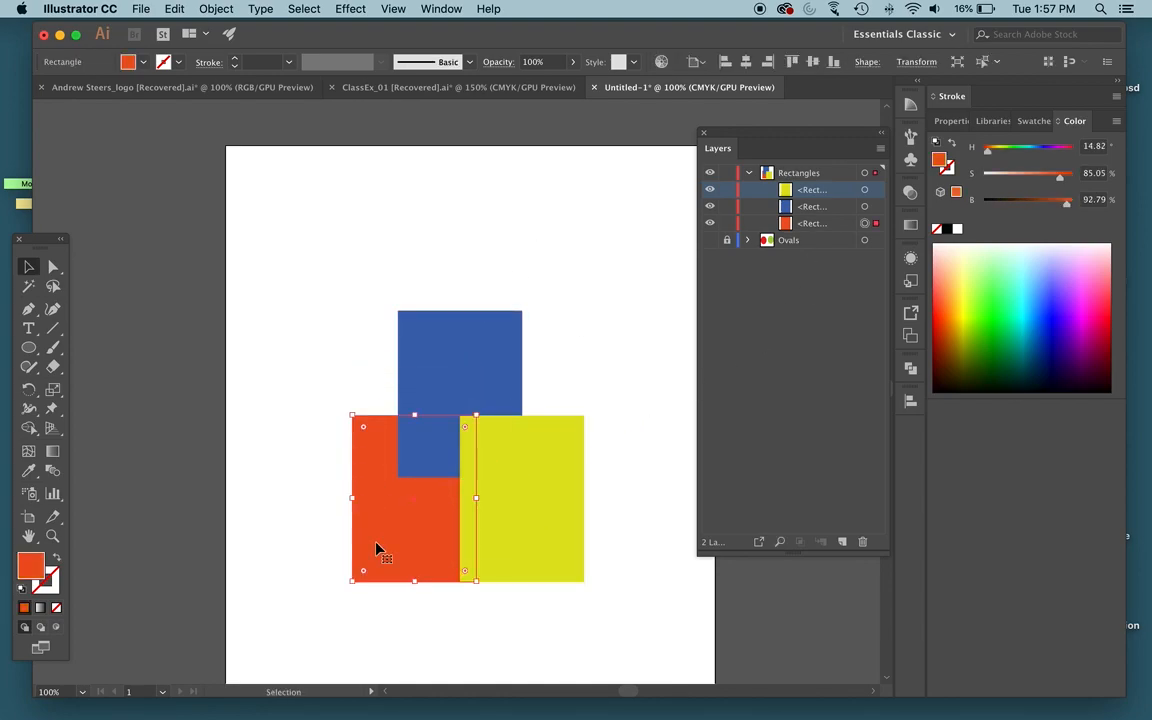
left_click(210, 8)
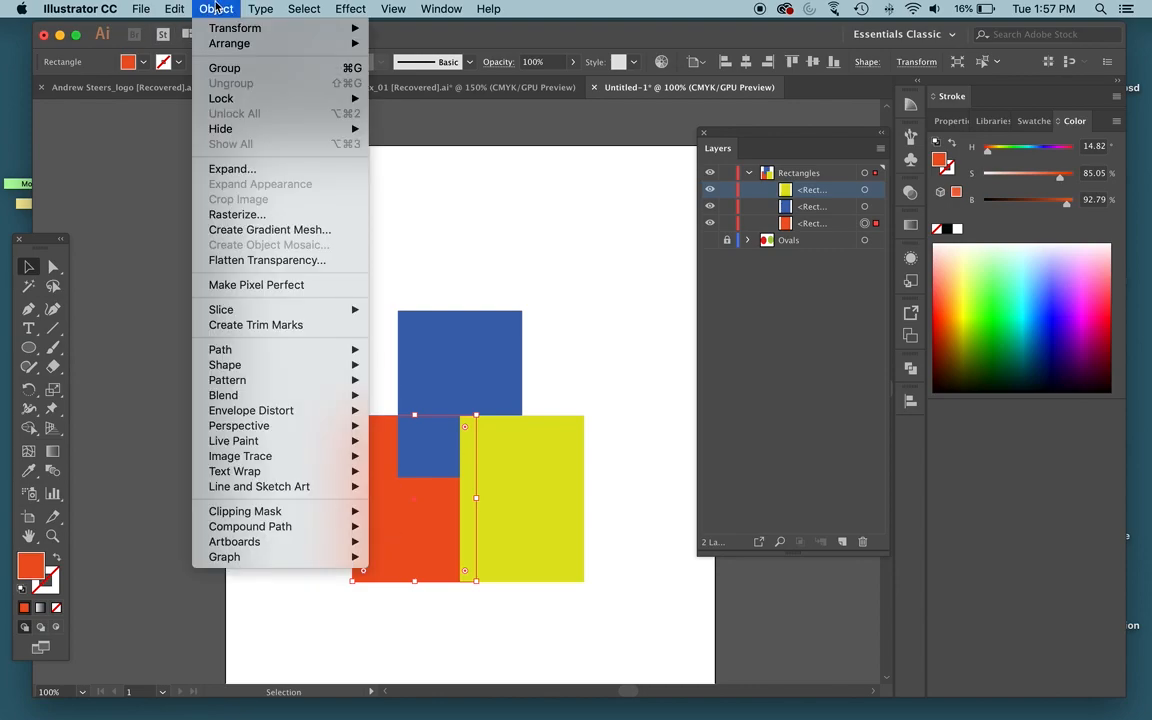
left_click(393, 523)
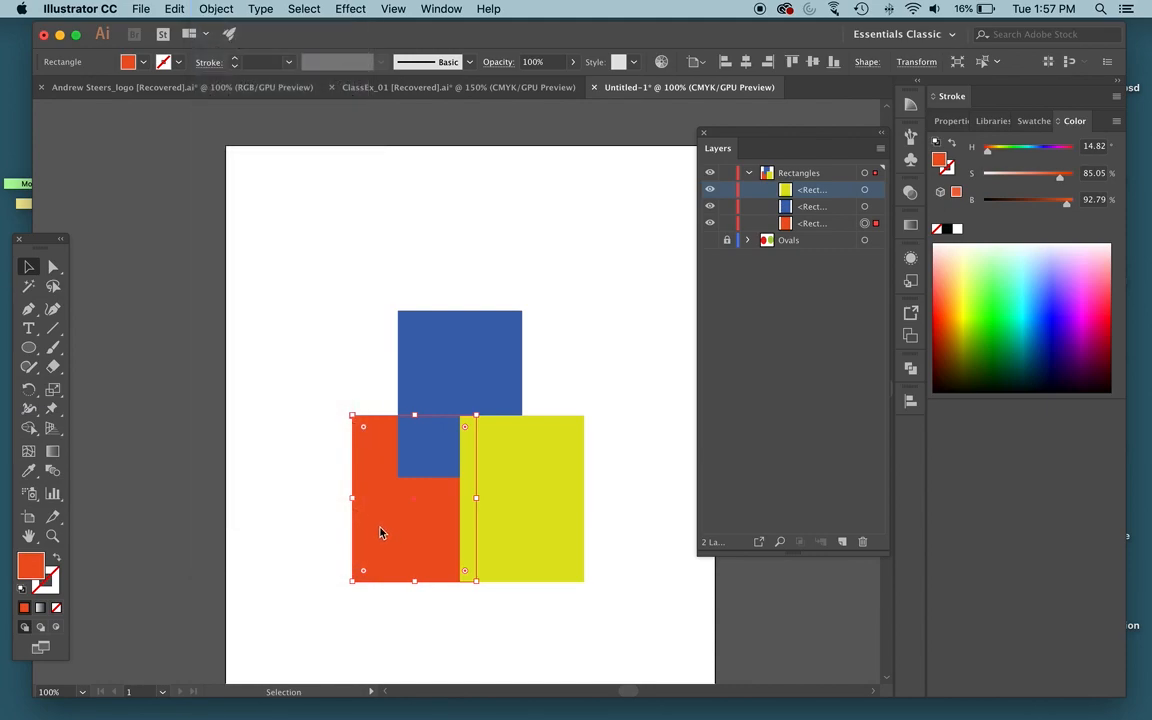
left_click(213, 8)
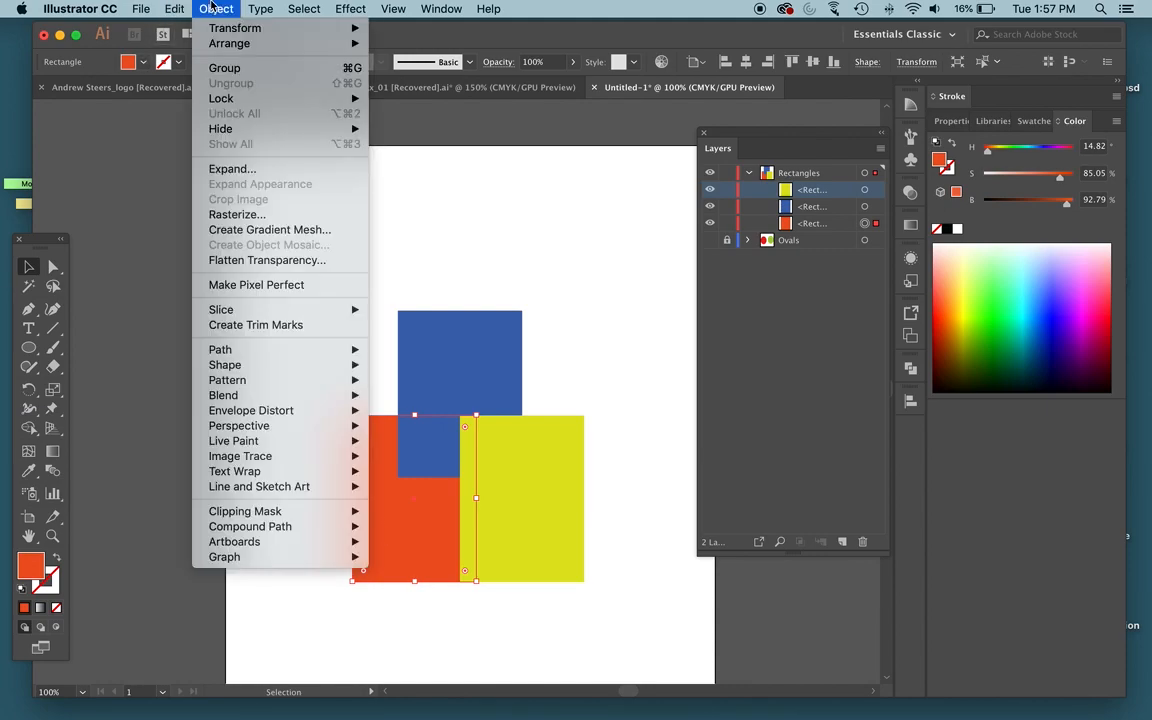
mouse_move(250, 44)
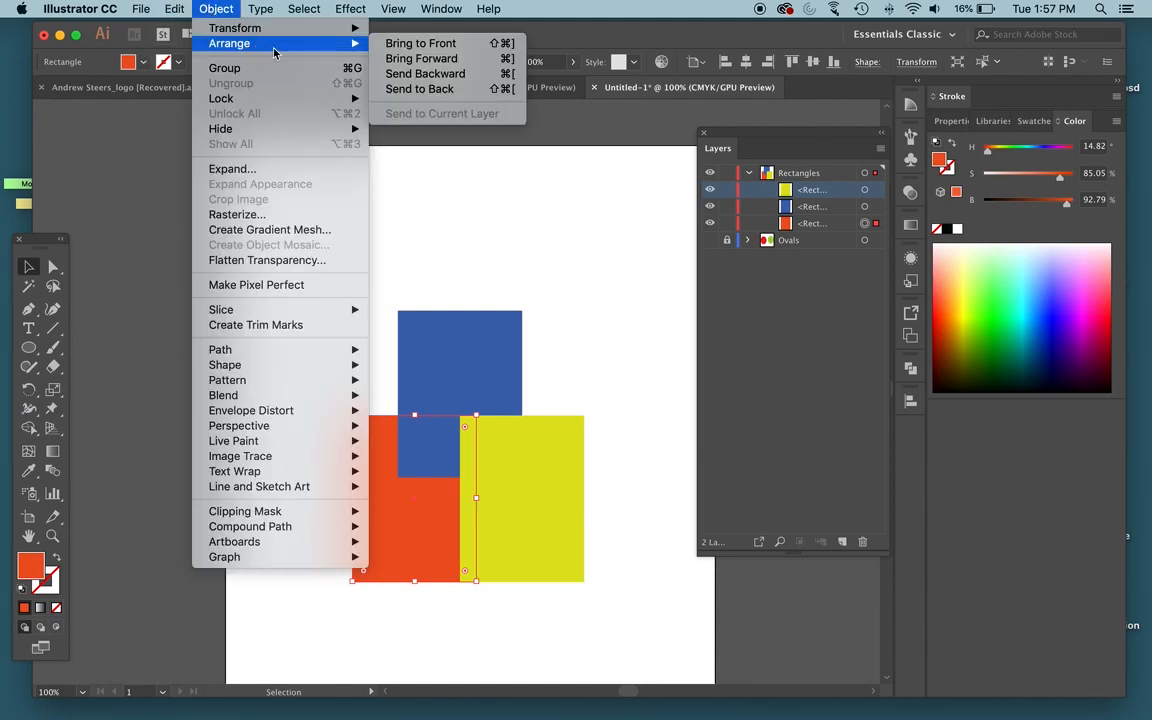
left_click(462, 46)
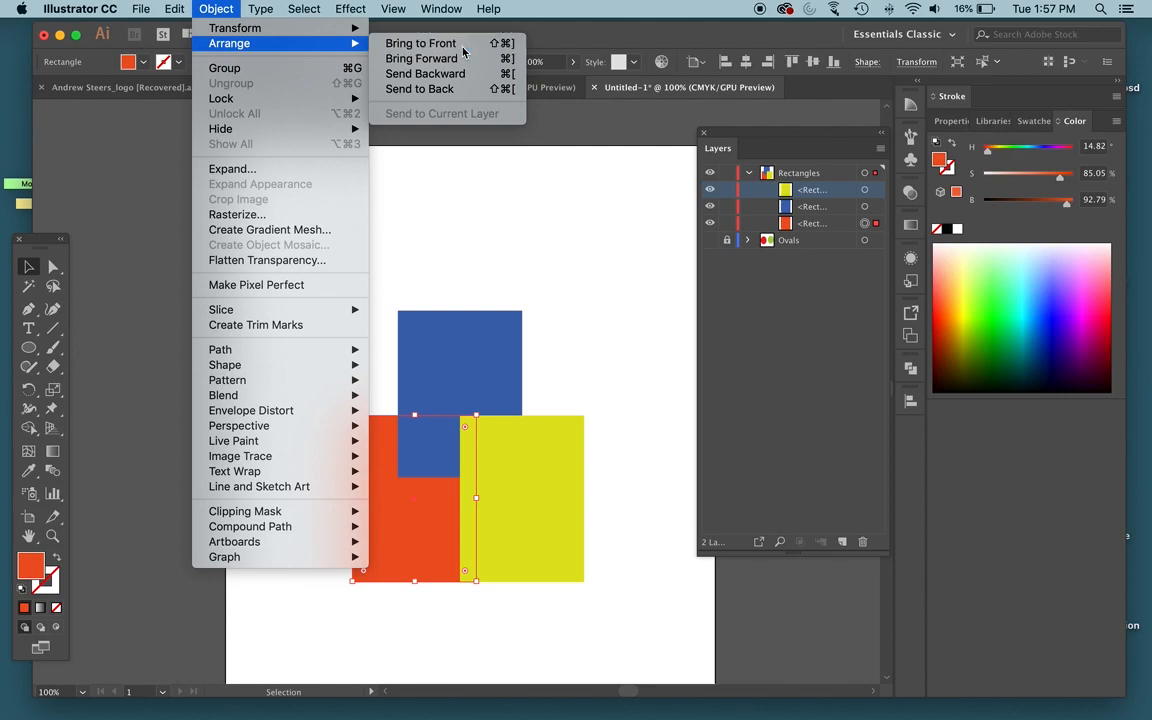
left_click_drag(435, 483, 445, 442)
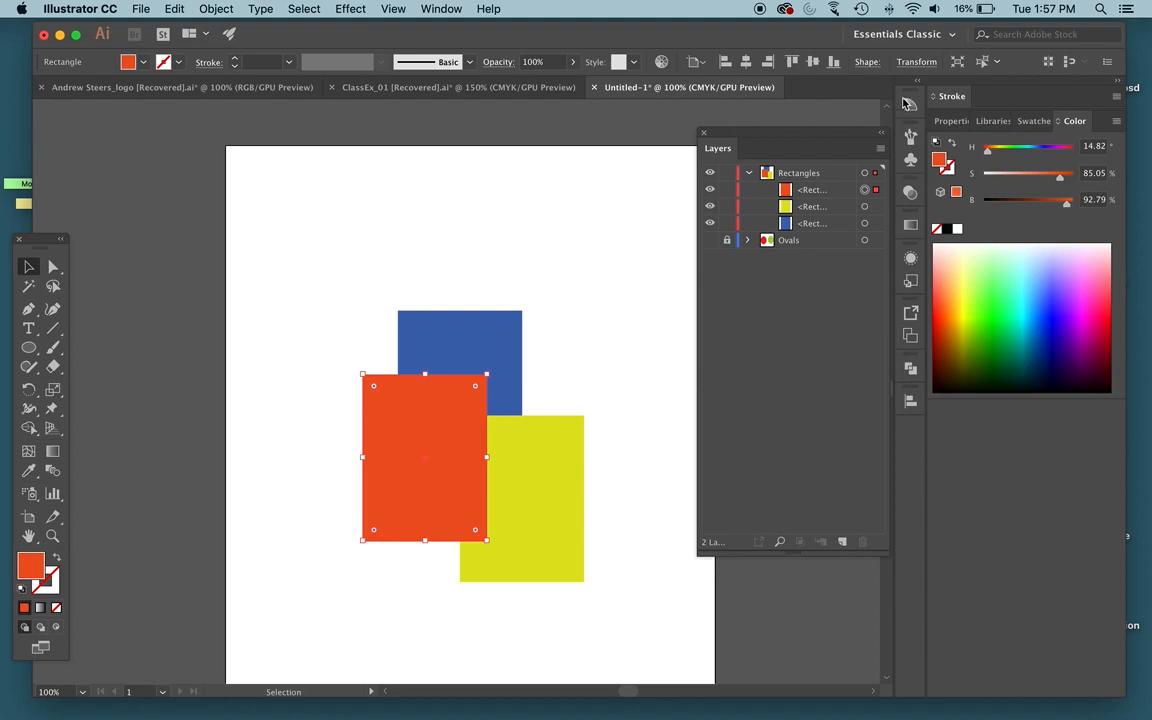
Step: Dock the floating Layers panel as a collapsed icon at the end of the panel icon column
left_click_drag(818, 142, 910, 431)
left_click(910, 431)
left_click(910, 431)
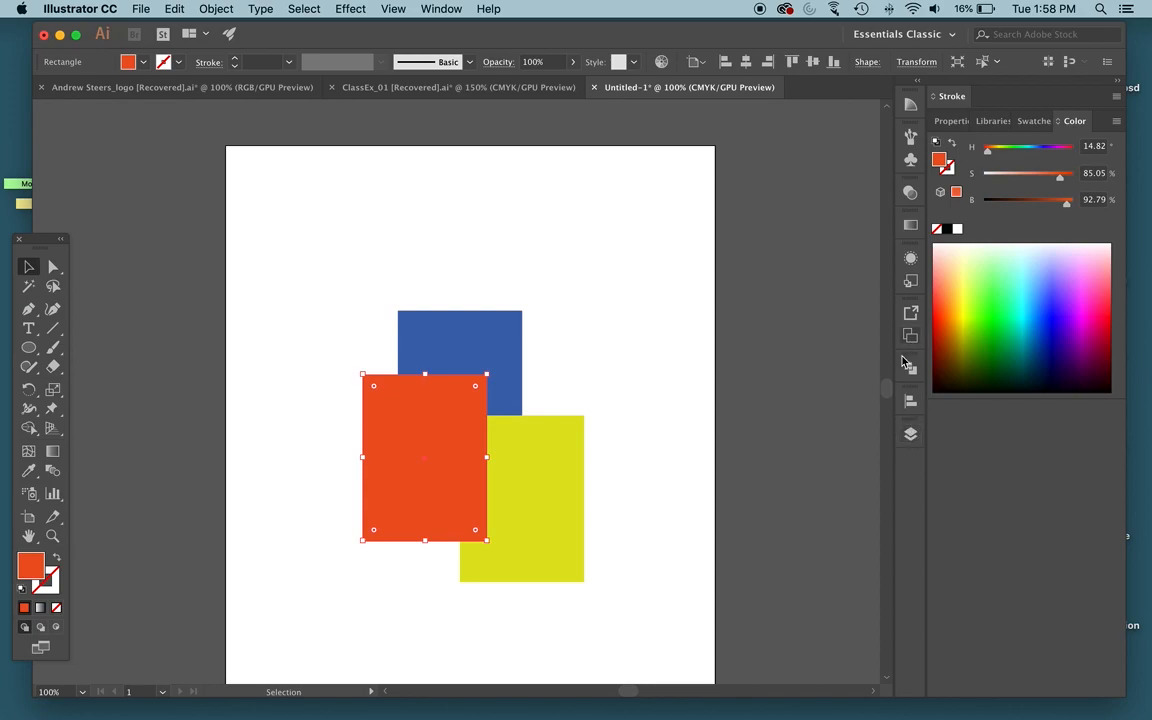
Step: Expand the docked Layers panel and lengthen it to make room for more layers
left_click(911, 433)
left_click_drag(799, 687, 790, 358)
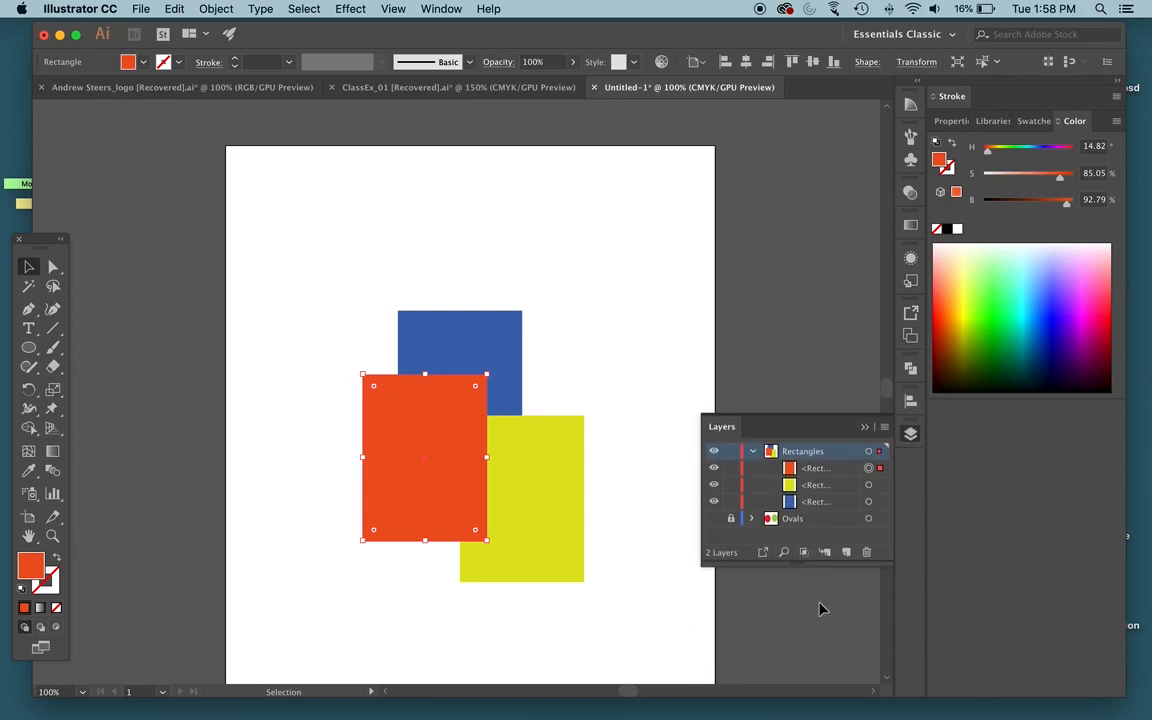
left_click_drag(804, 561, 807, 698)
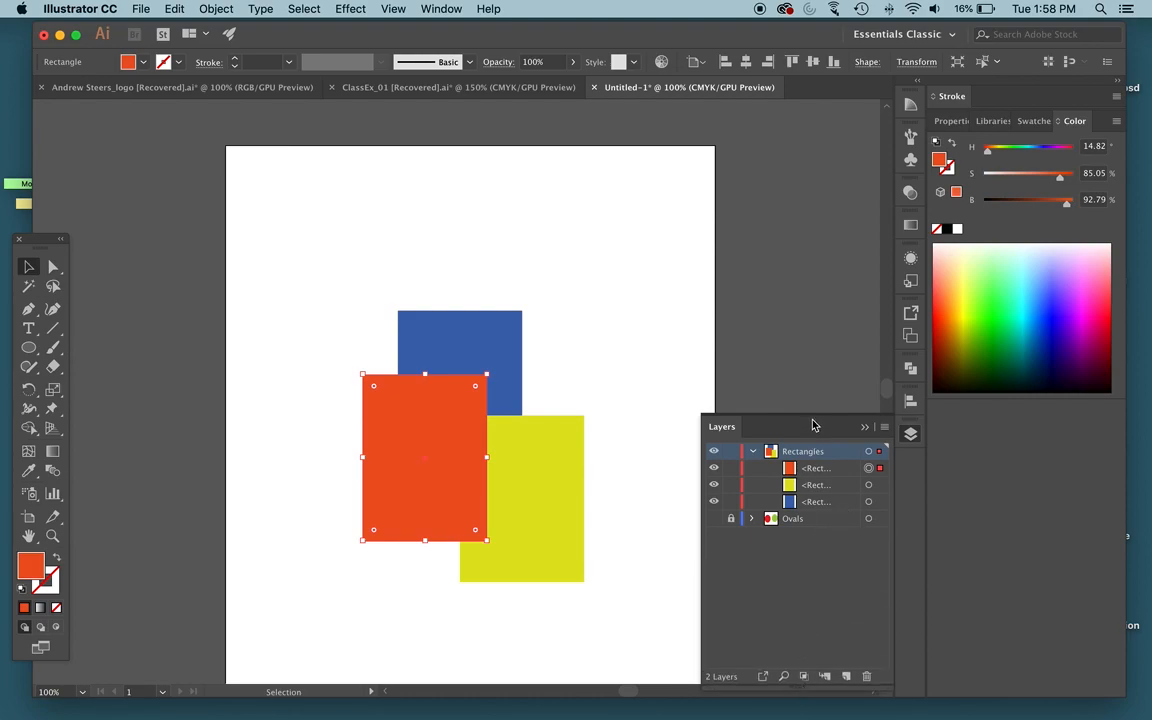
Step: Detach the Layers panel from the dock as a floating panel, adjust its height, and place it beside the rectangles
left_click_drag(812, 426, 753, 258)
left_click_drag(740, 522, 758, 628)
left_click_drag(752, 244, 806, 299)
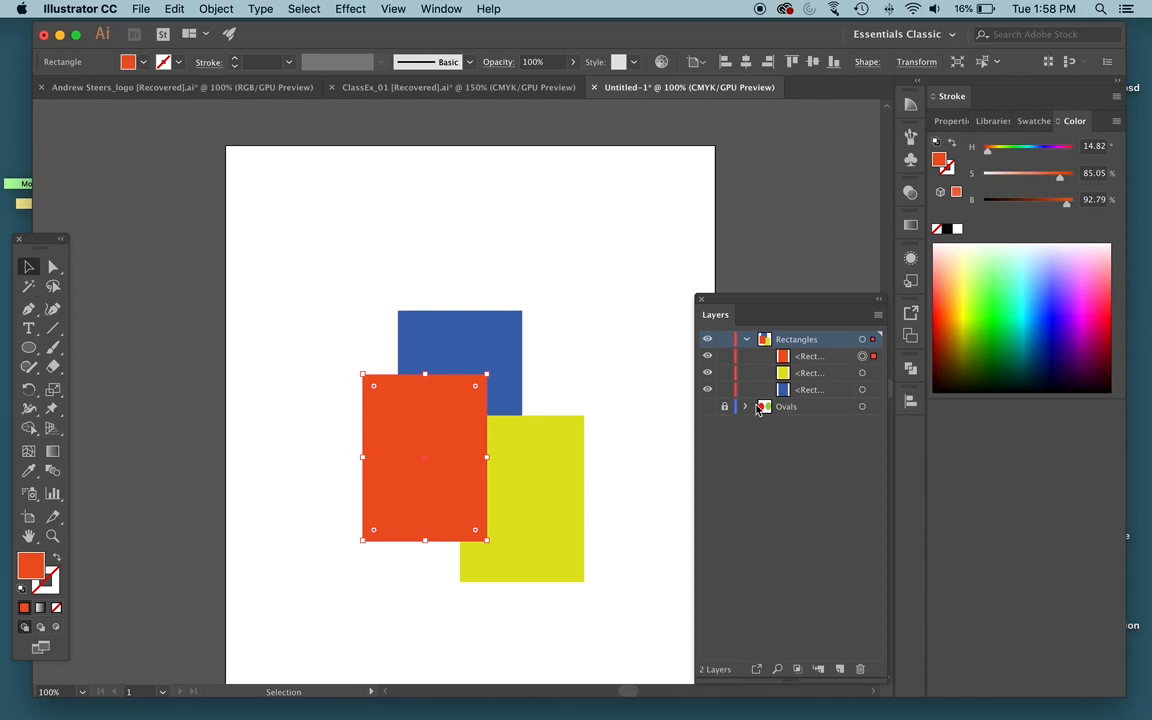
Step: Draw an area text frame across the artboard above the rectangles and clear its placeholder text
key("t")
left_click_drag(248, 160, 587, 265)
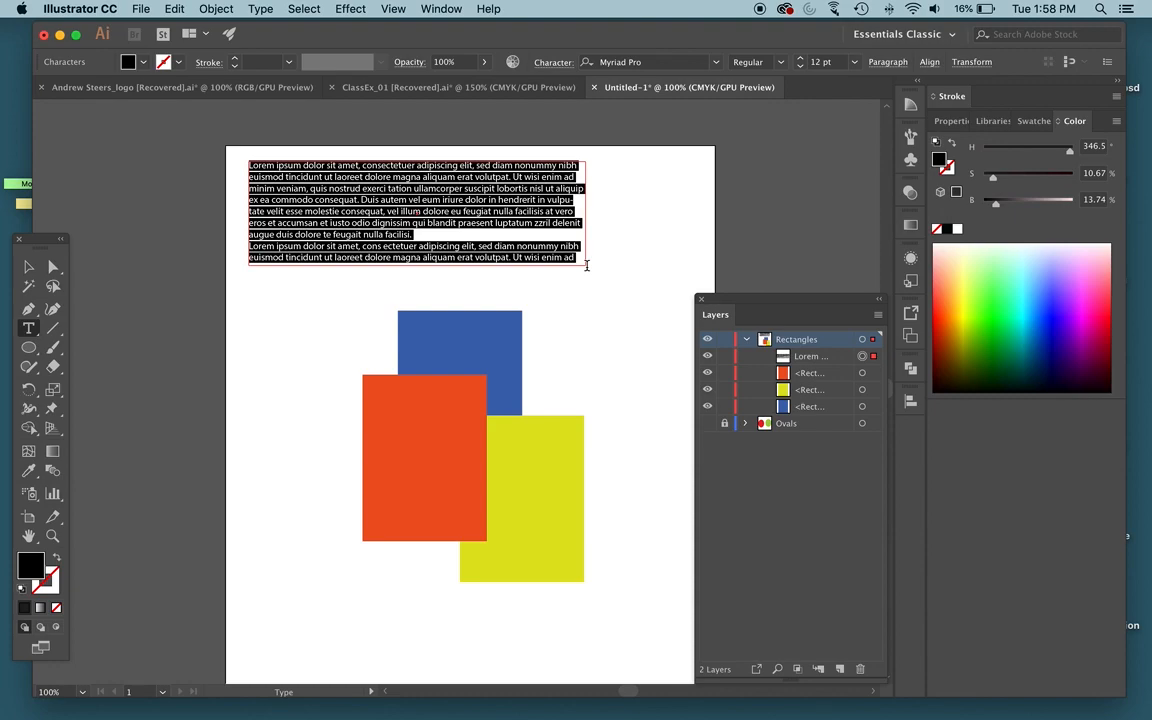
key("BackSpace")
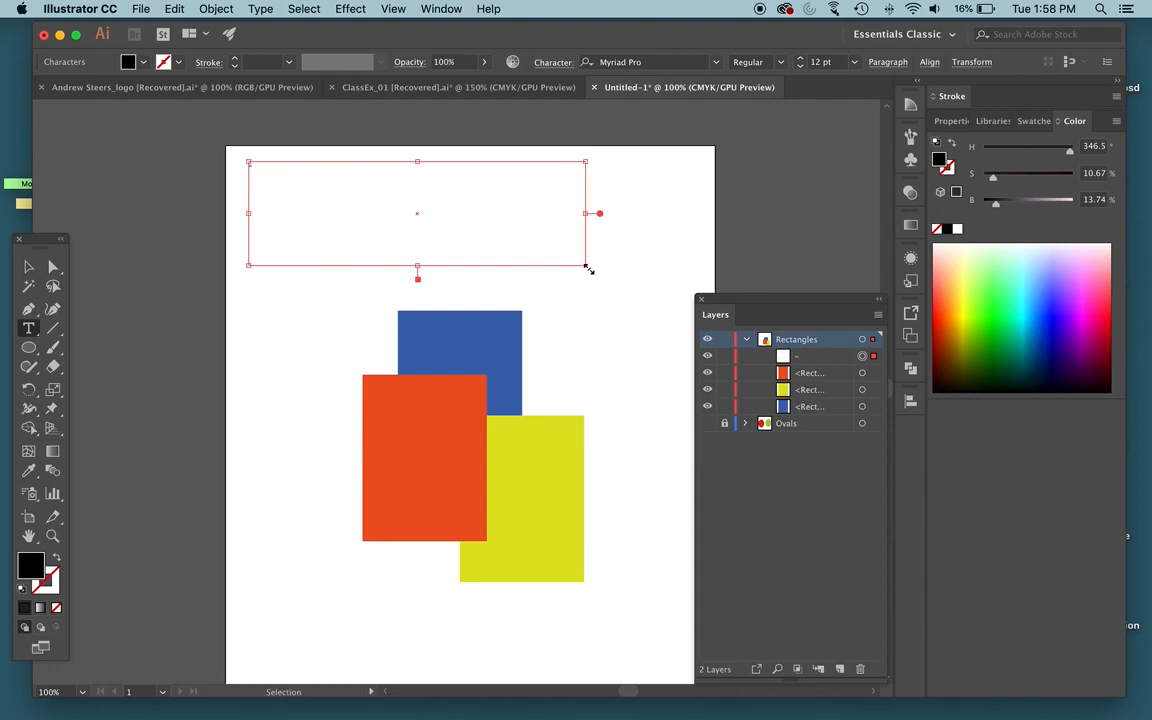
Step: Enter "-make new layers" and "-delete layers" as the first two lines of the text frame
key("super+equal")
scroll(368, 314, "up", 8)
type("-make new la")
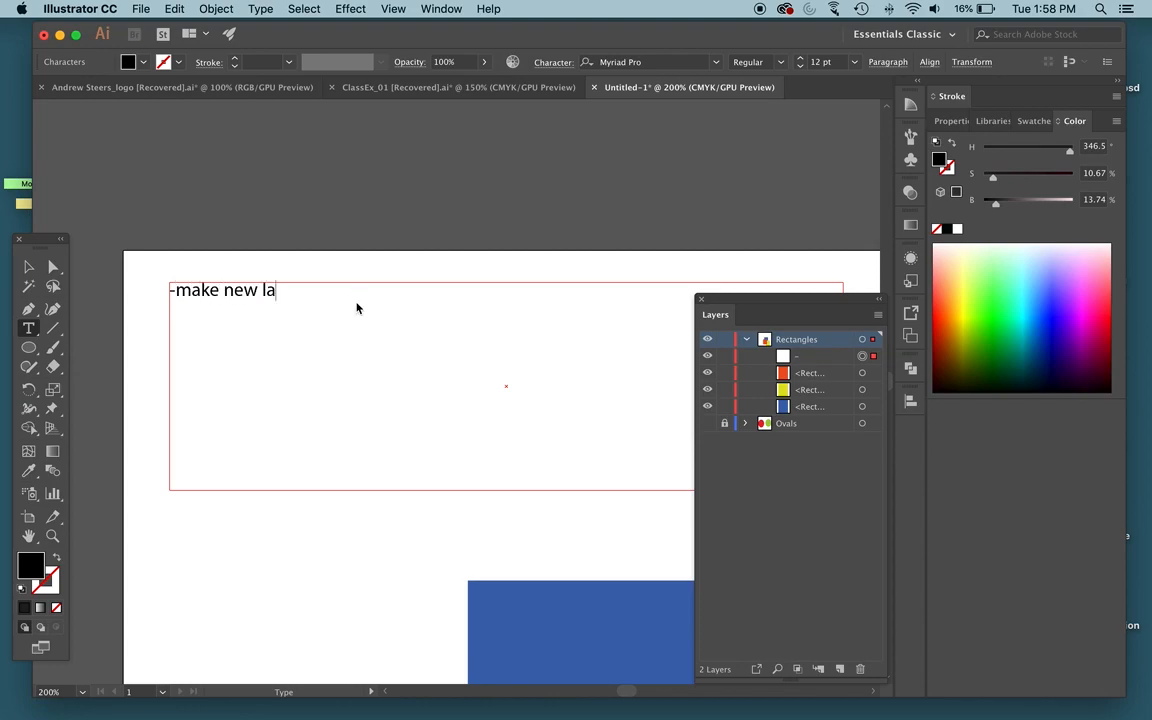
type("yers")
key("BackSpace")
type("delete layers")
Step: Add the lines "-re arrange shapes" and "-move shapes between layers" to the list, and deselect the text frame
key("Return")
type("-re")
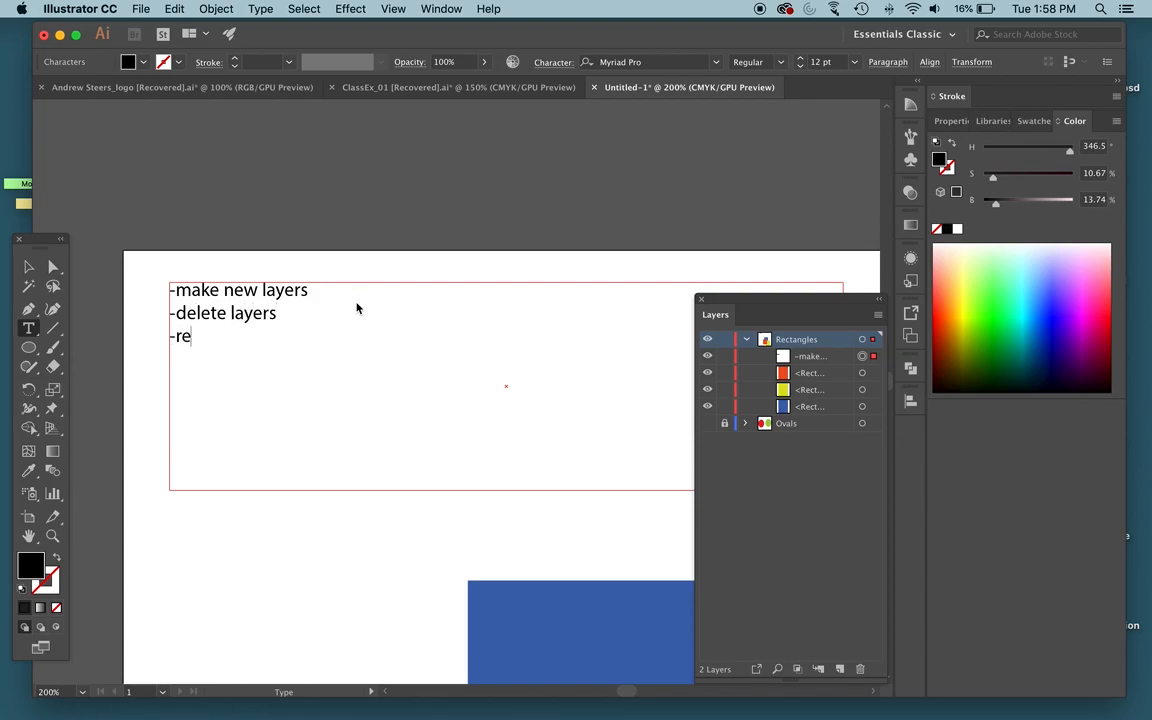
type(" arrange shapes")
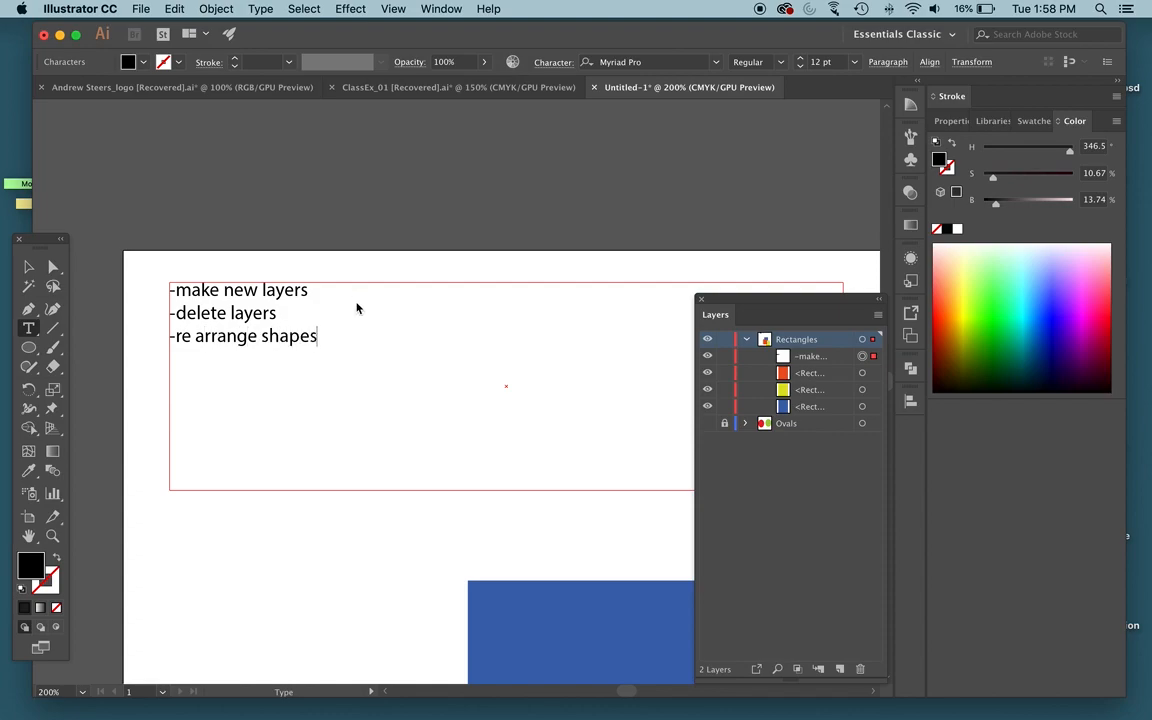
key("Return")
type("-move shapes between layers")
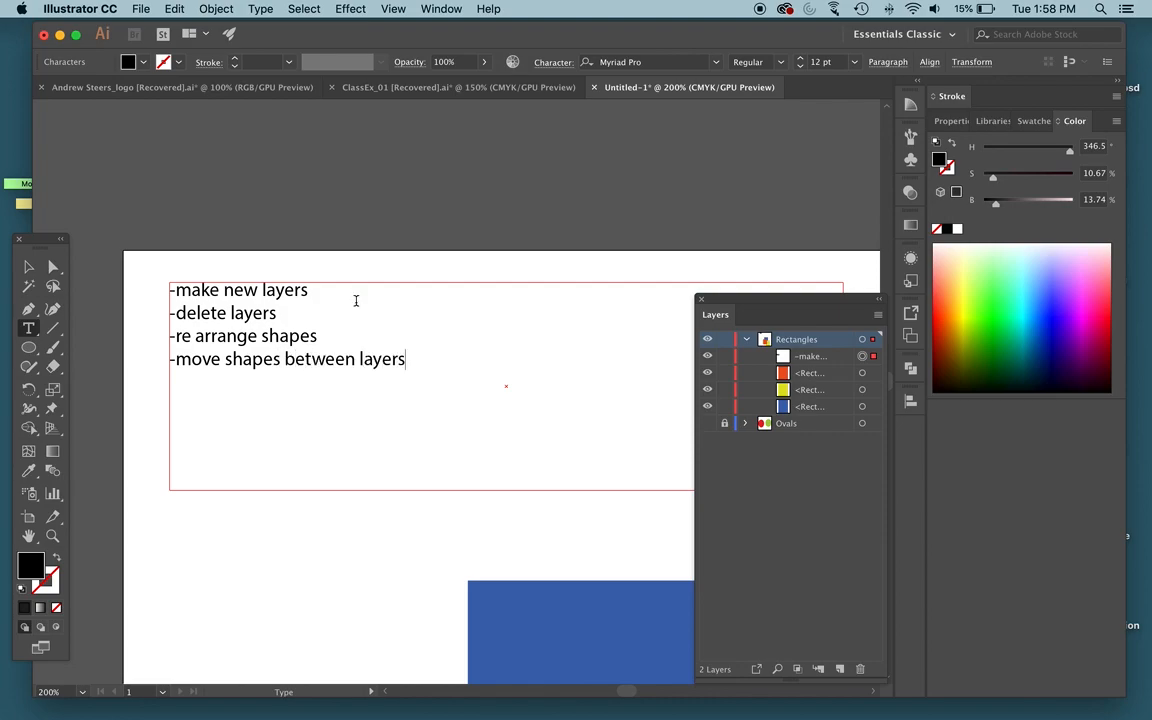
key("super+equal")
key("Escape")
left_click_drag(252, 406, 512, 524)
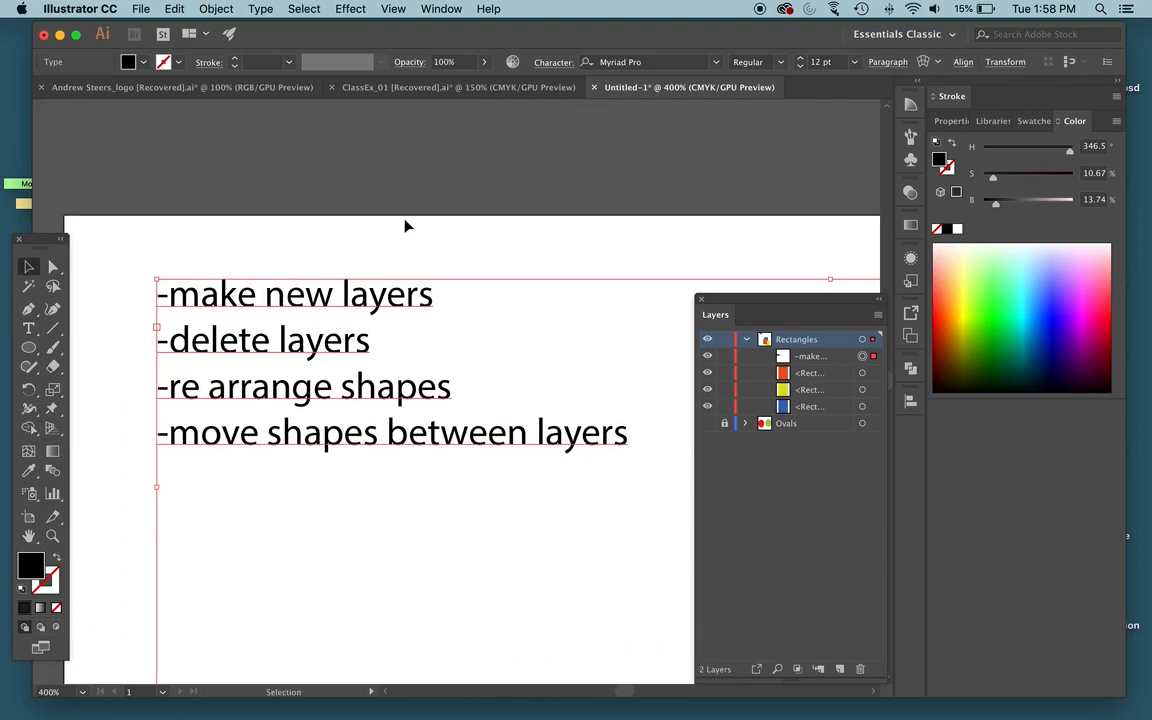
left_click(337, 224)
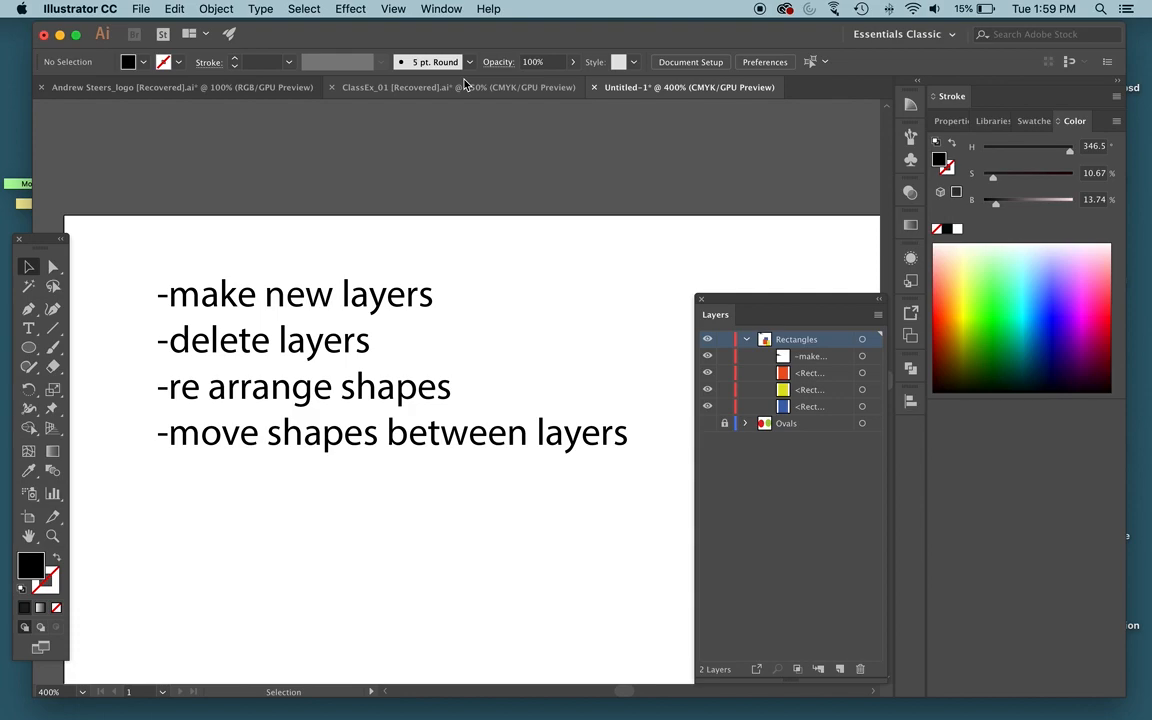
Step: Add "-rename layers" as a fifth line at the end of the text list
key("super+minus")
key("super+minus")
key("super+minus")
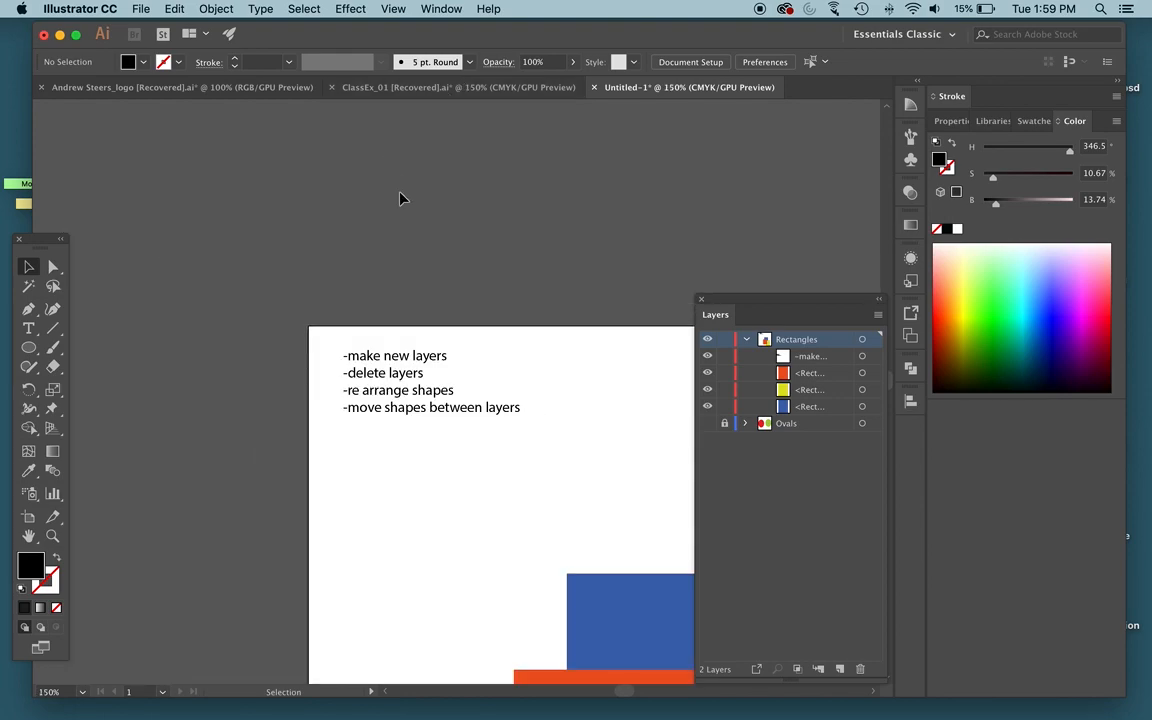
scroll(400, 198, "right", 3)
scroll(402, 198, "down", 5)
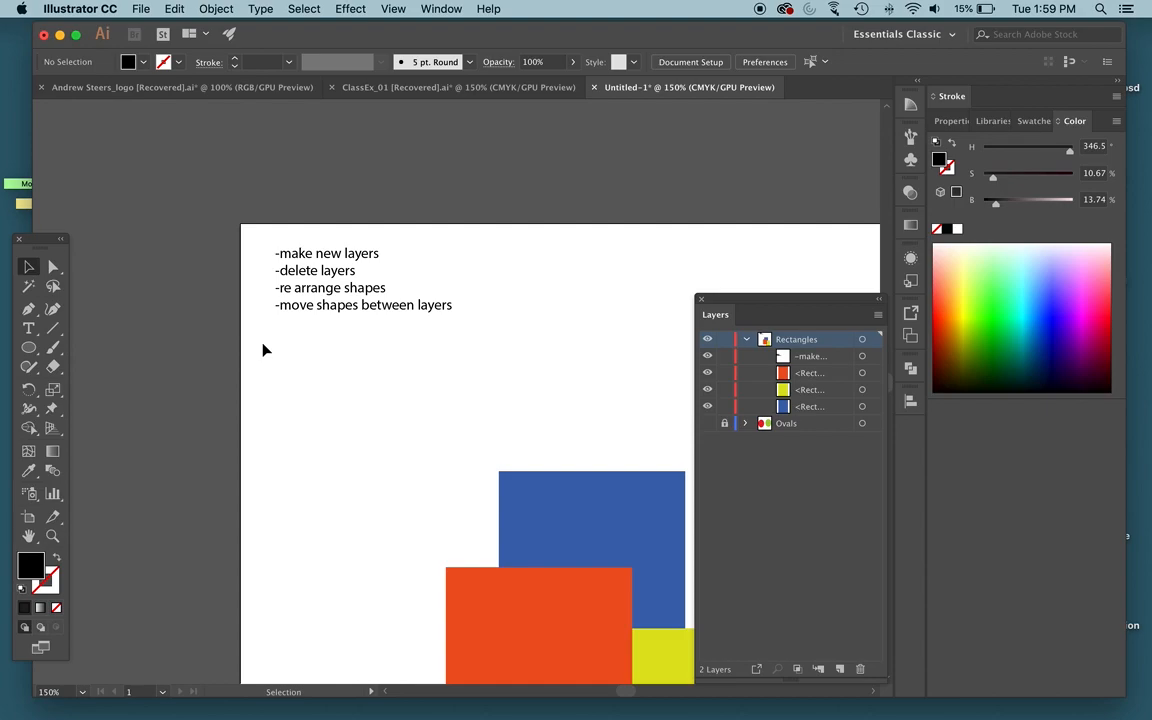
left_click(419, 303)
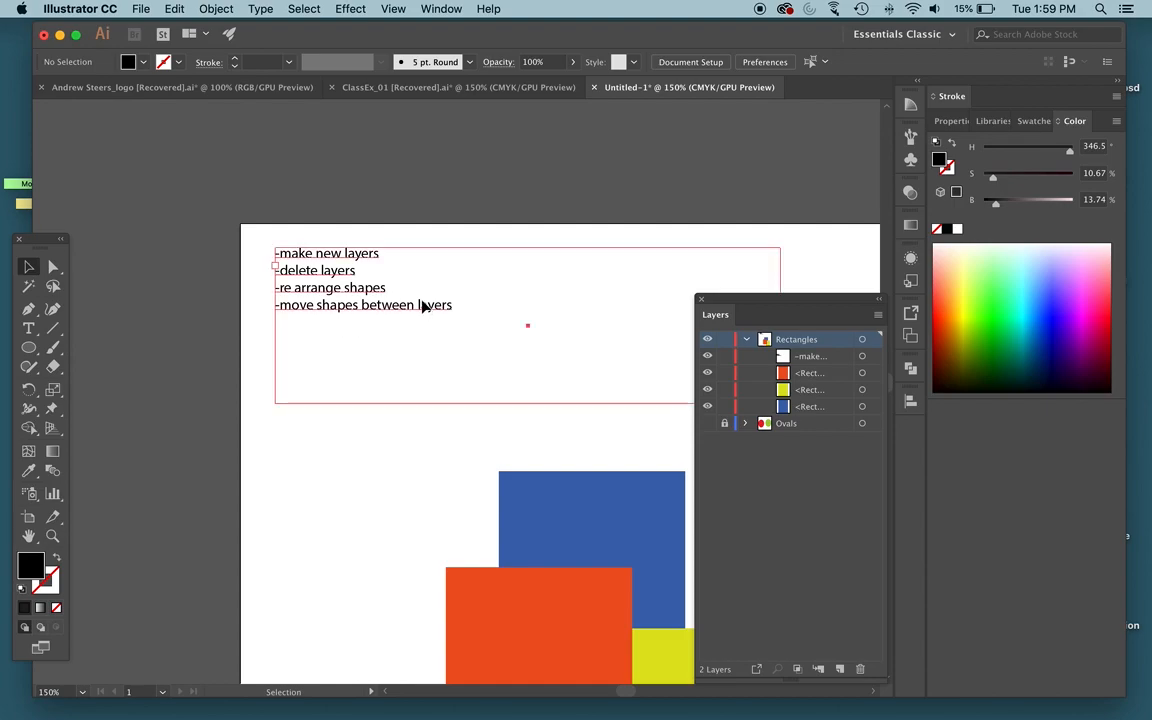
double_click(457, 307)
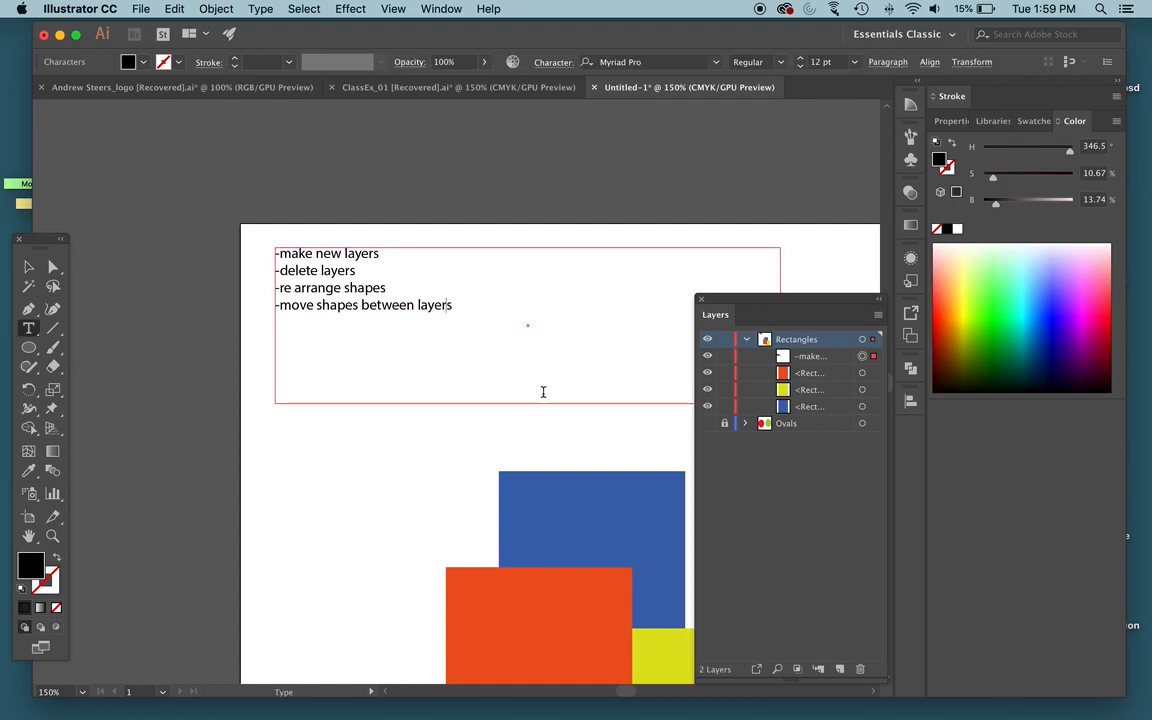
key("Return")
type("-re")
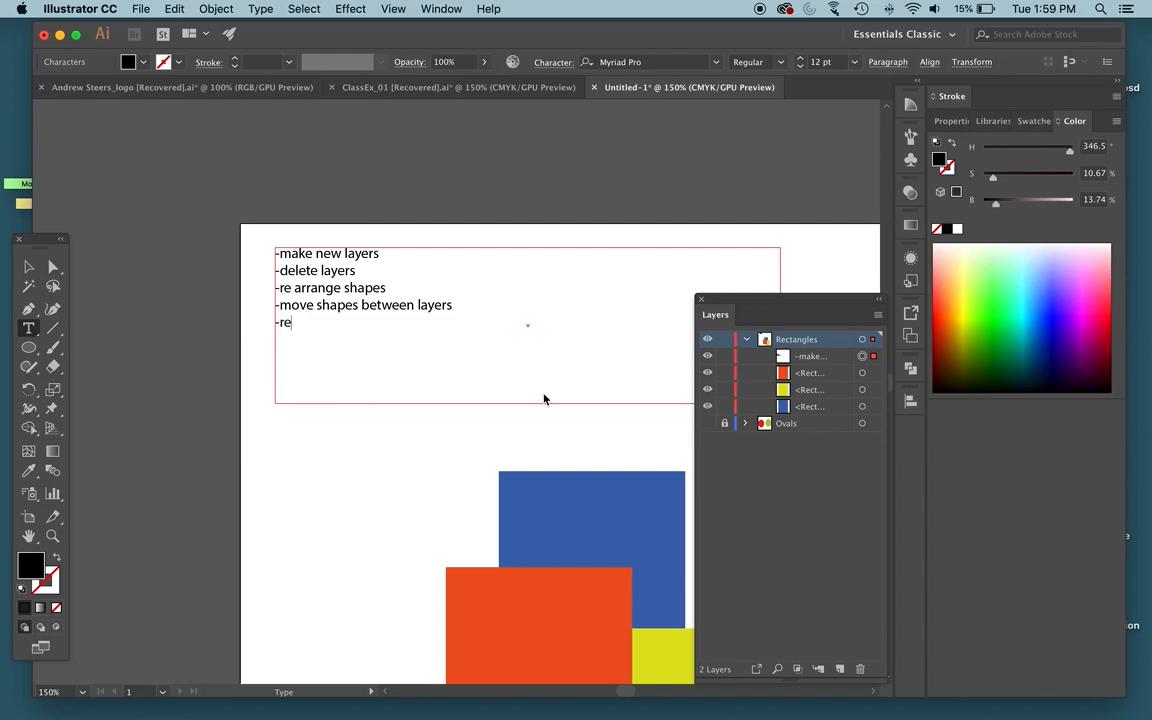
type("name layers")
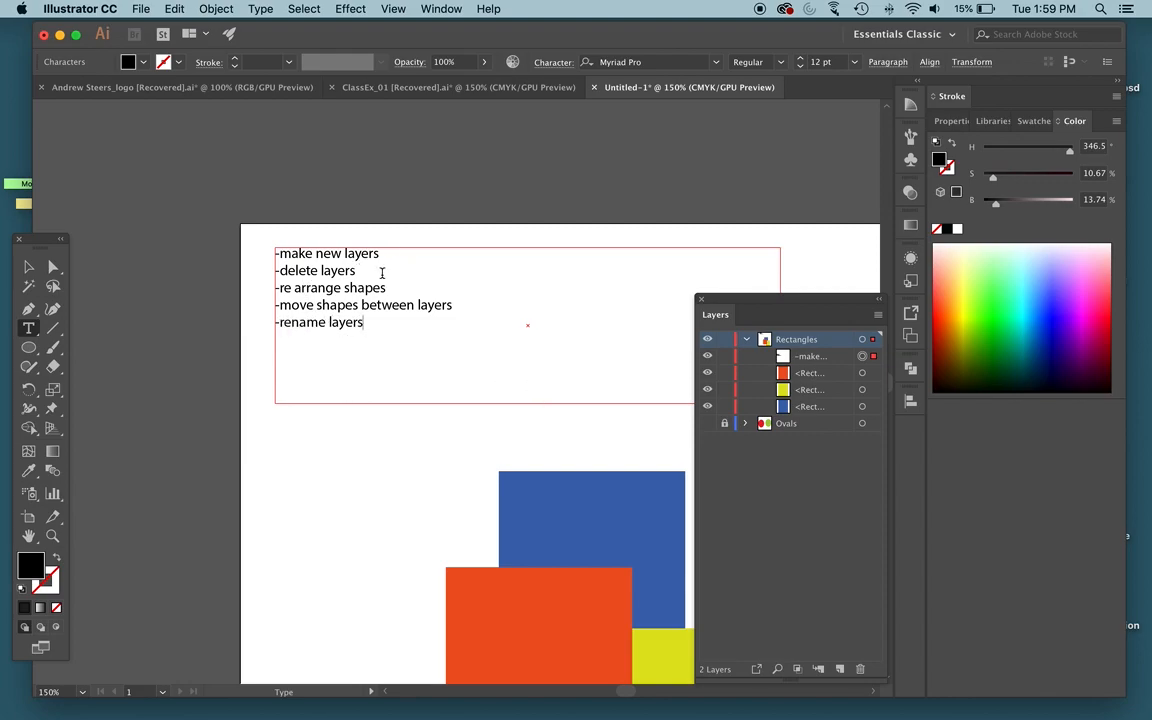
Step: Highlight the "-move shapes between layers" and "-rename layers" lines in turn to review them, and deselect the text
left_click_drag(462, 305, 272, 306)
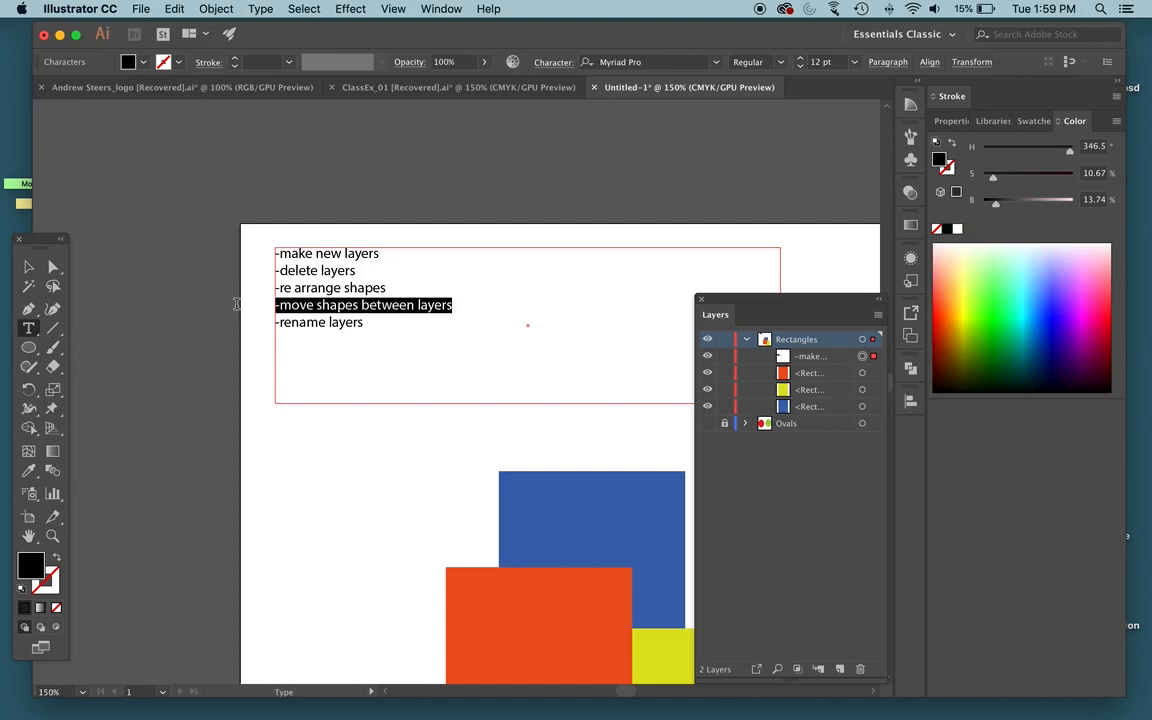
left_click(785, 64)
left_click(768, 79)
triple_click(342, 326)
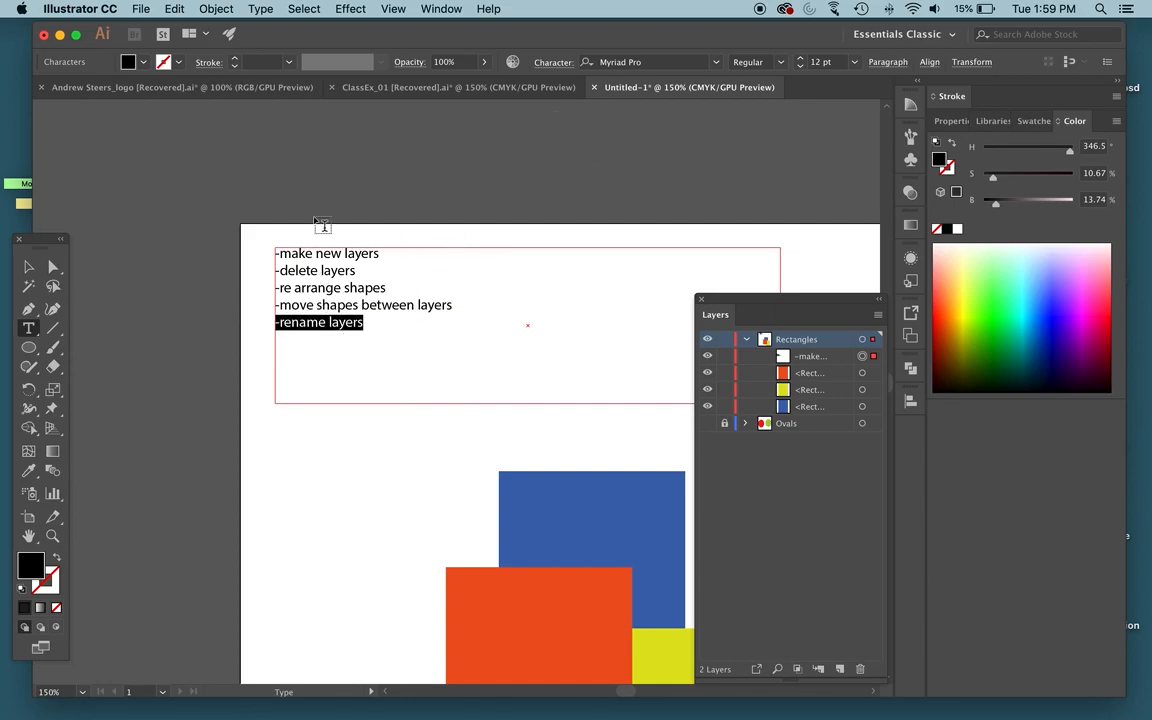
left_click(322, 215, "super")
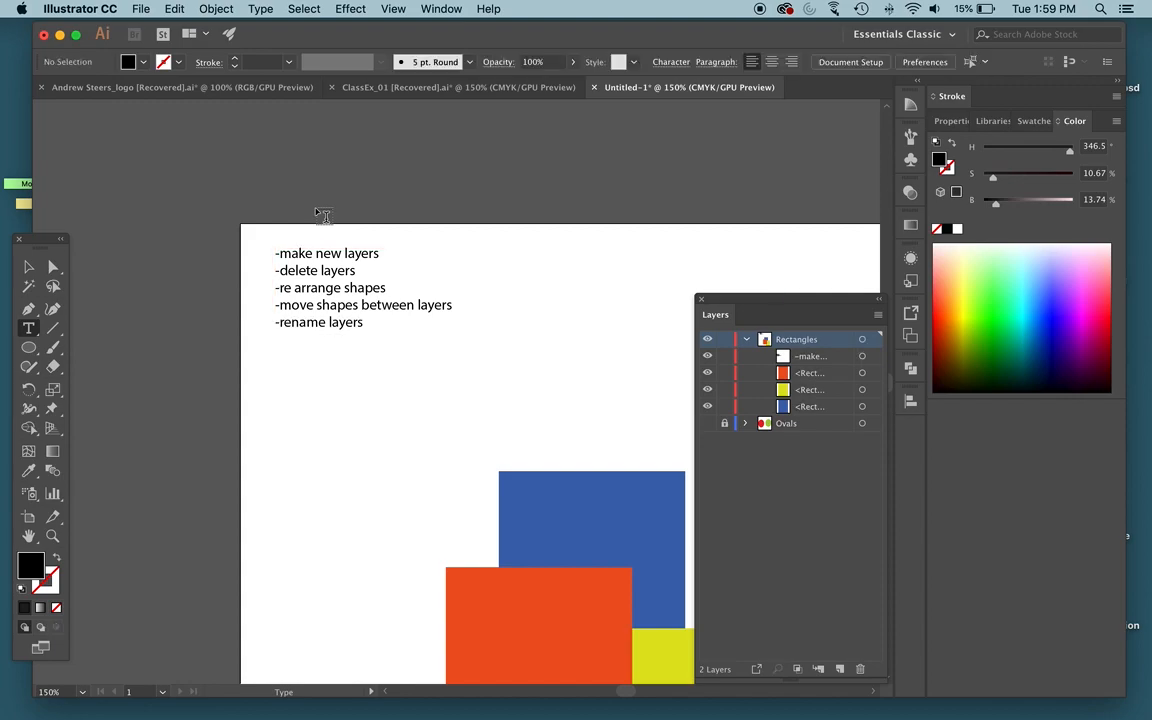